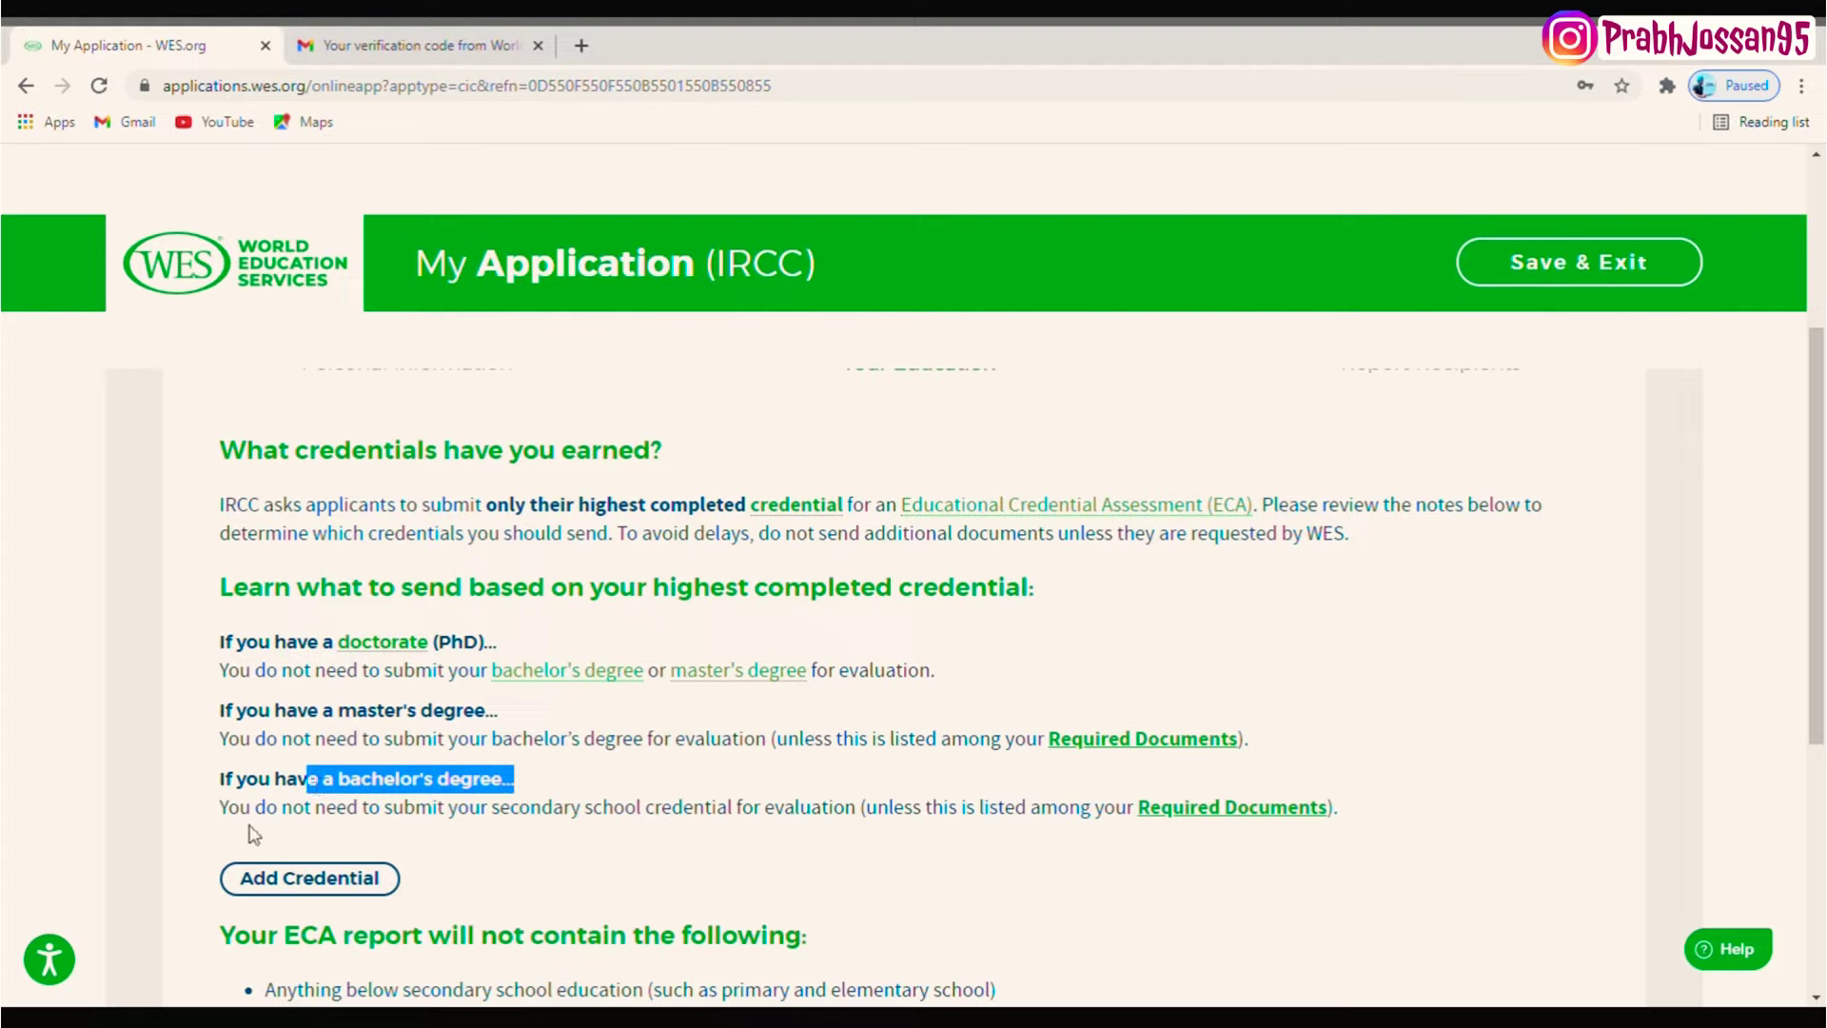
left_click_drag(254, 830, 764, 821)
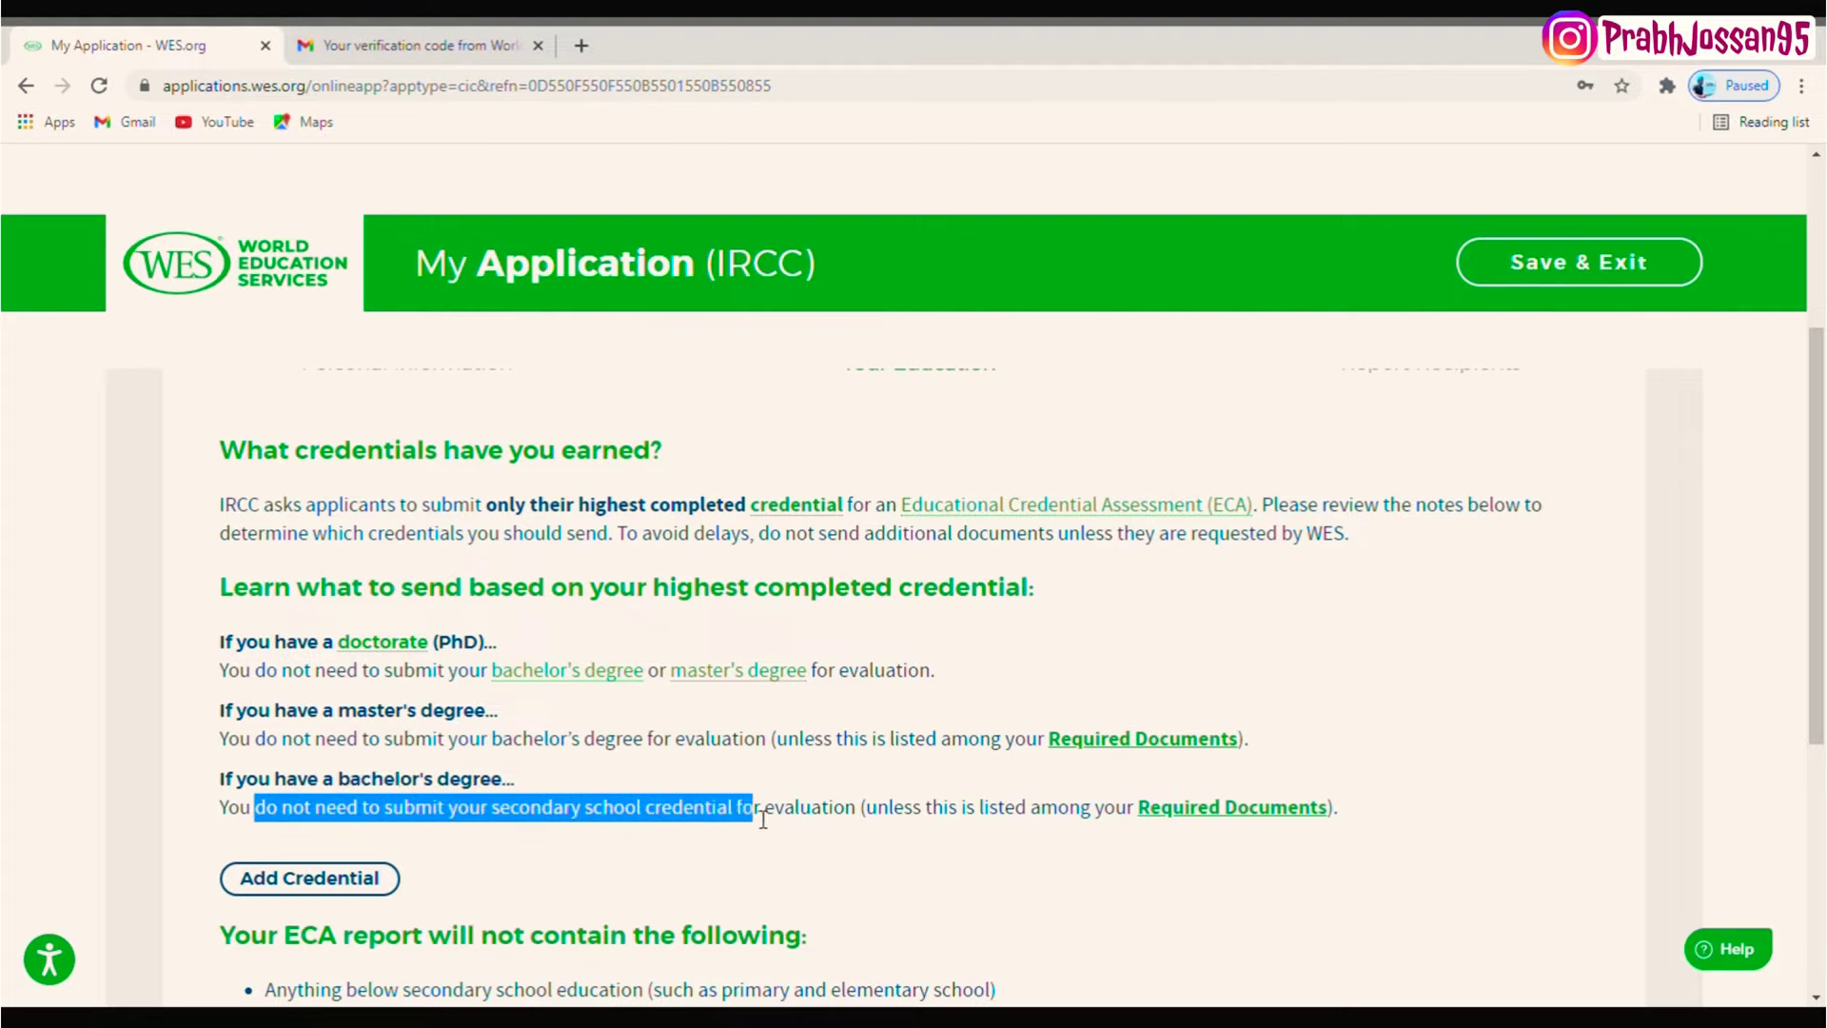
left_click(736, 858)
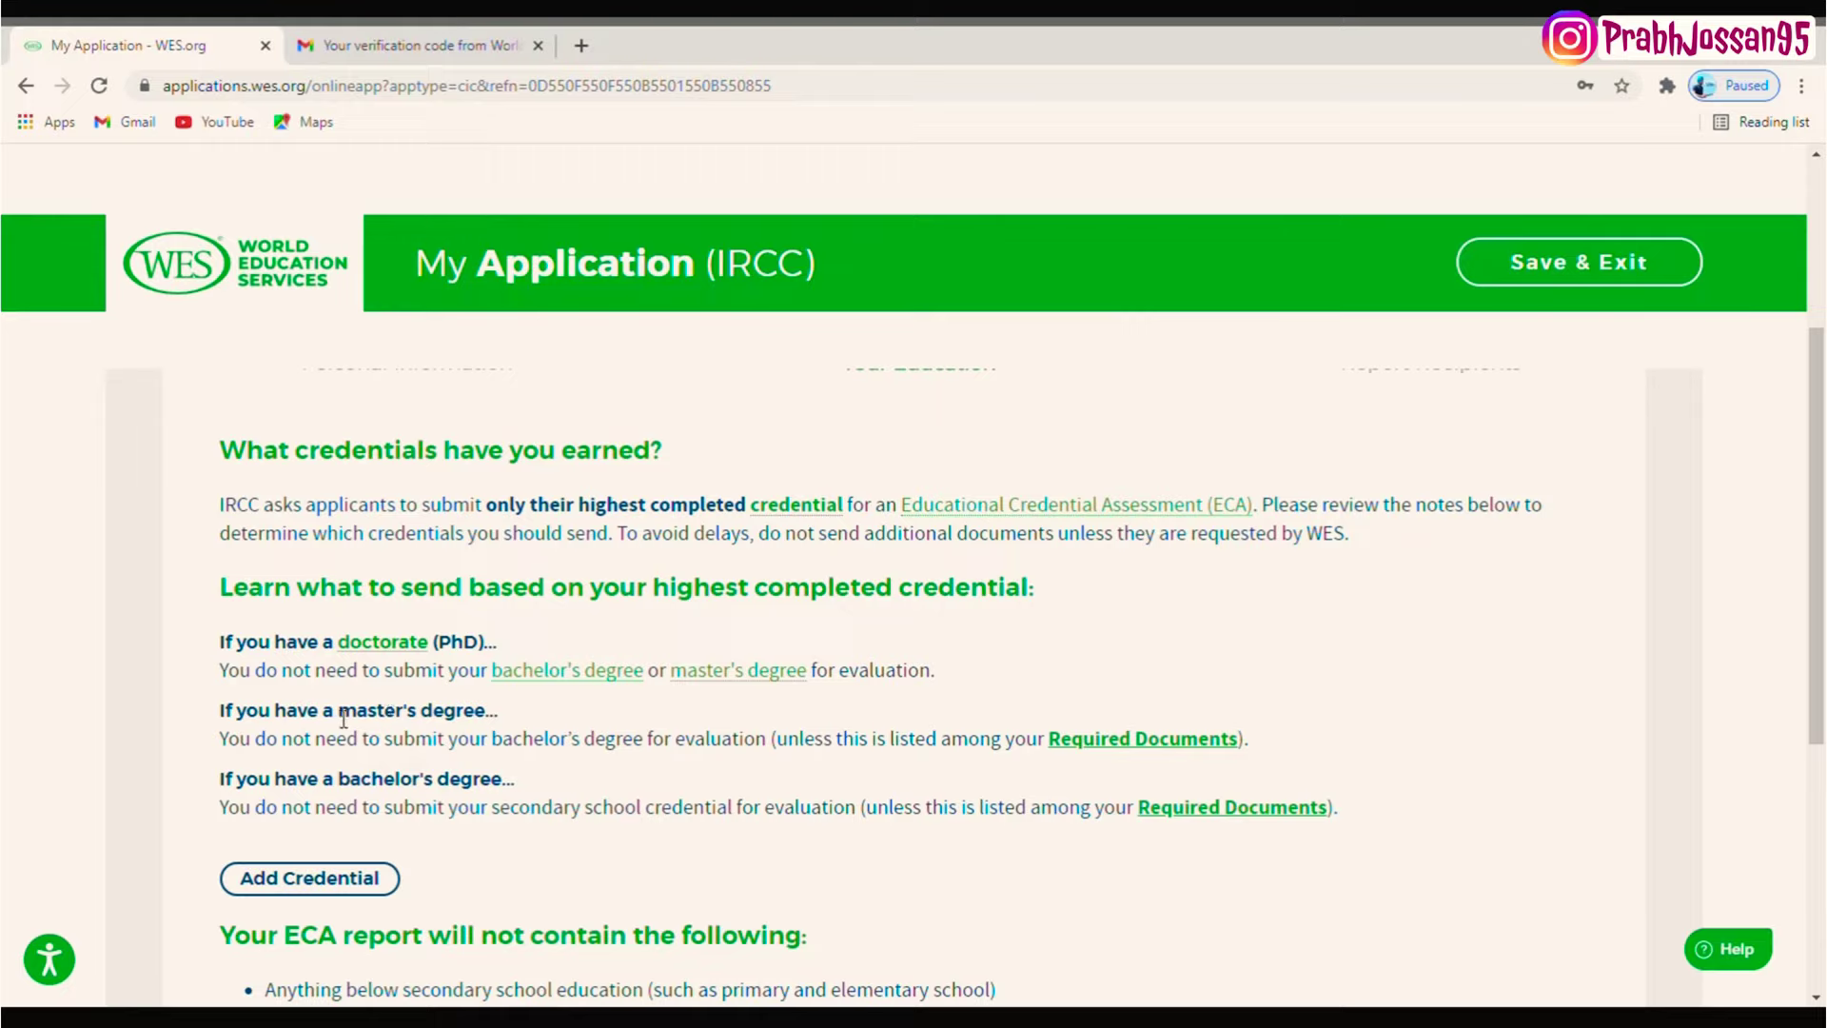
left_click_drag(346, 720, 502, 723)
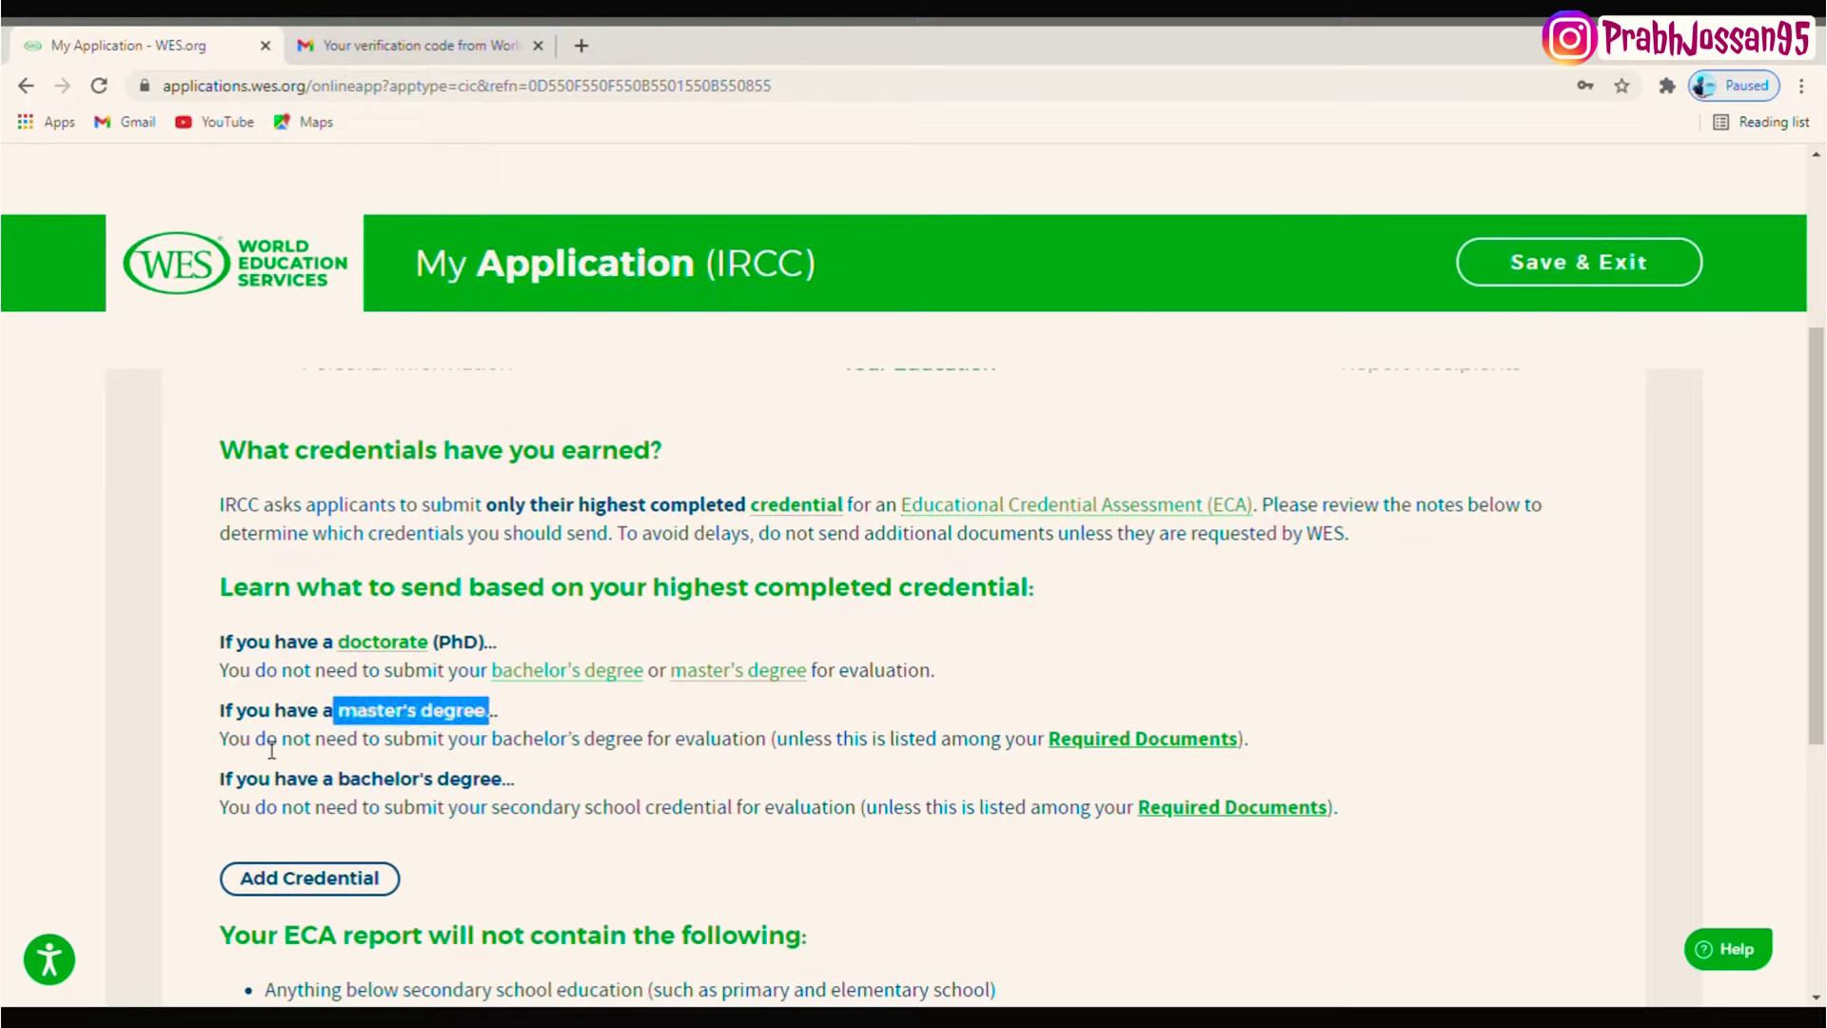
left_click_drag(492, 741, 657, 759)
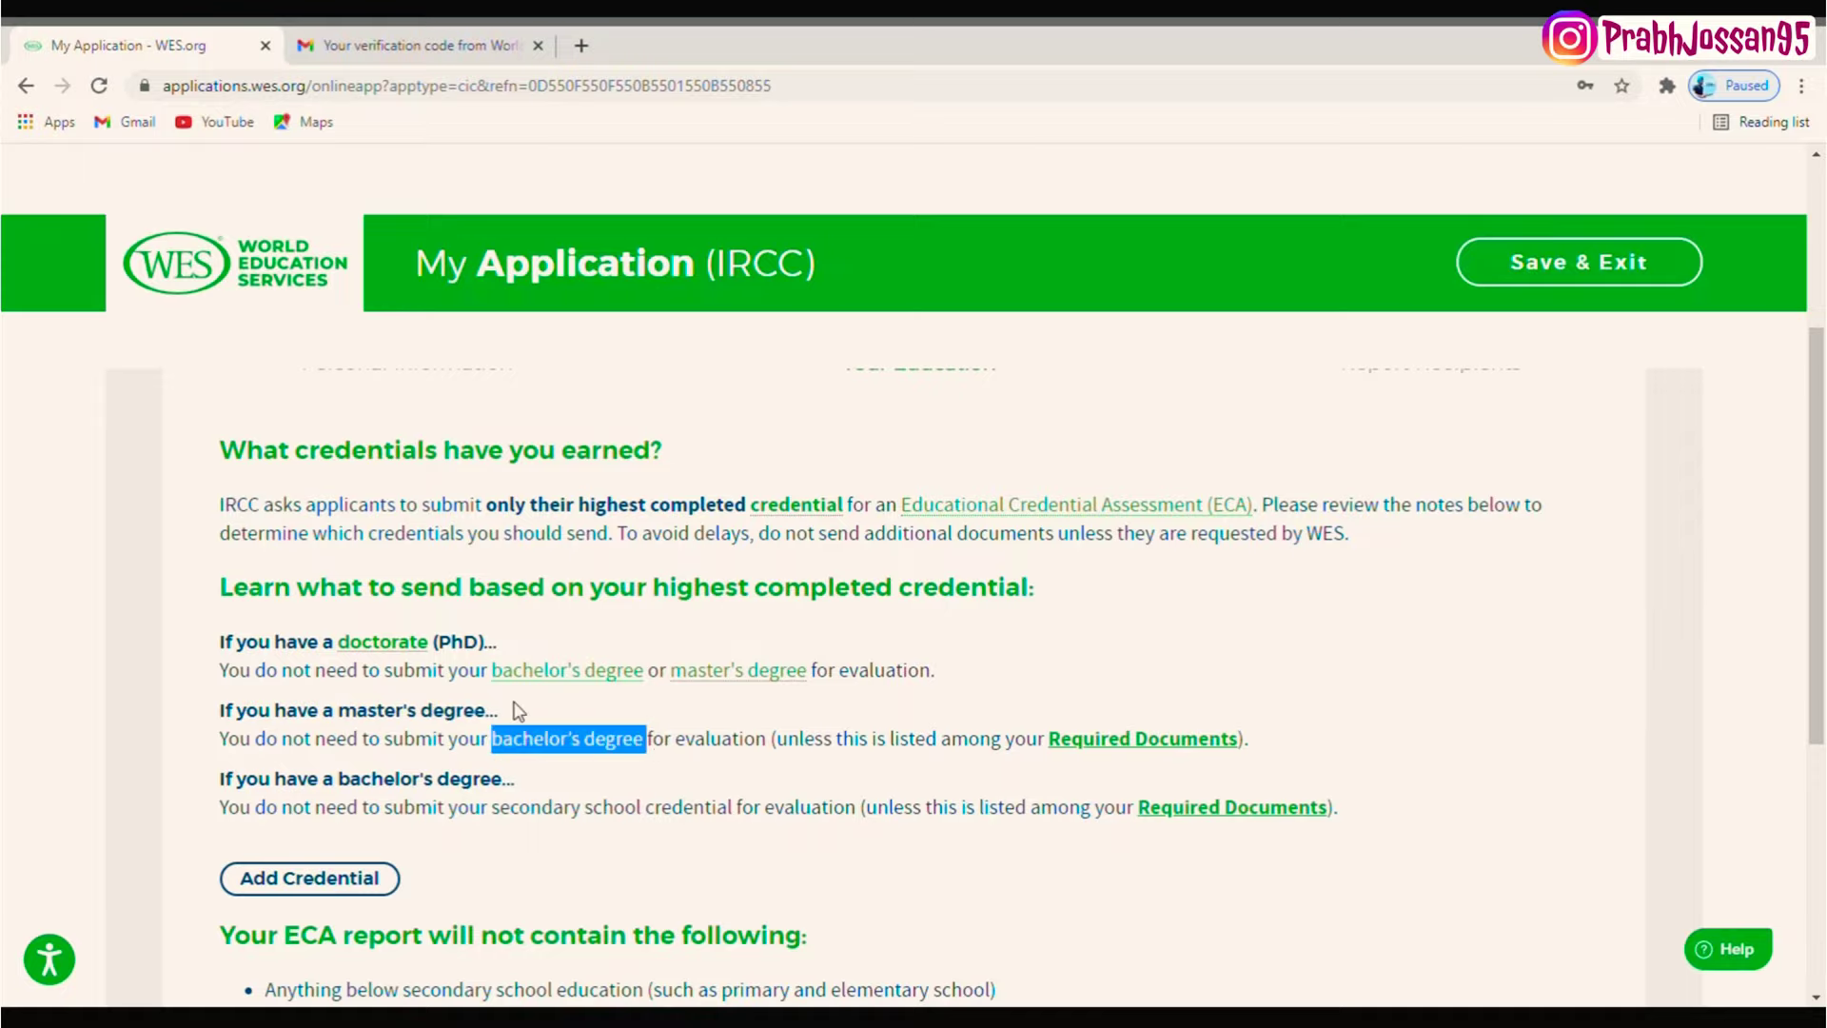
left_click_drag(496, 717, 354, 722)
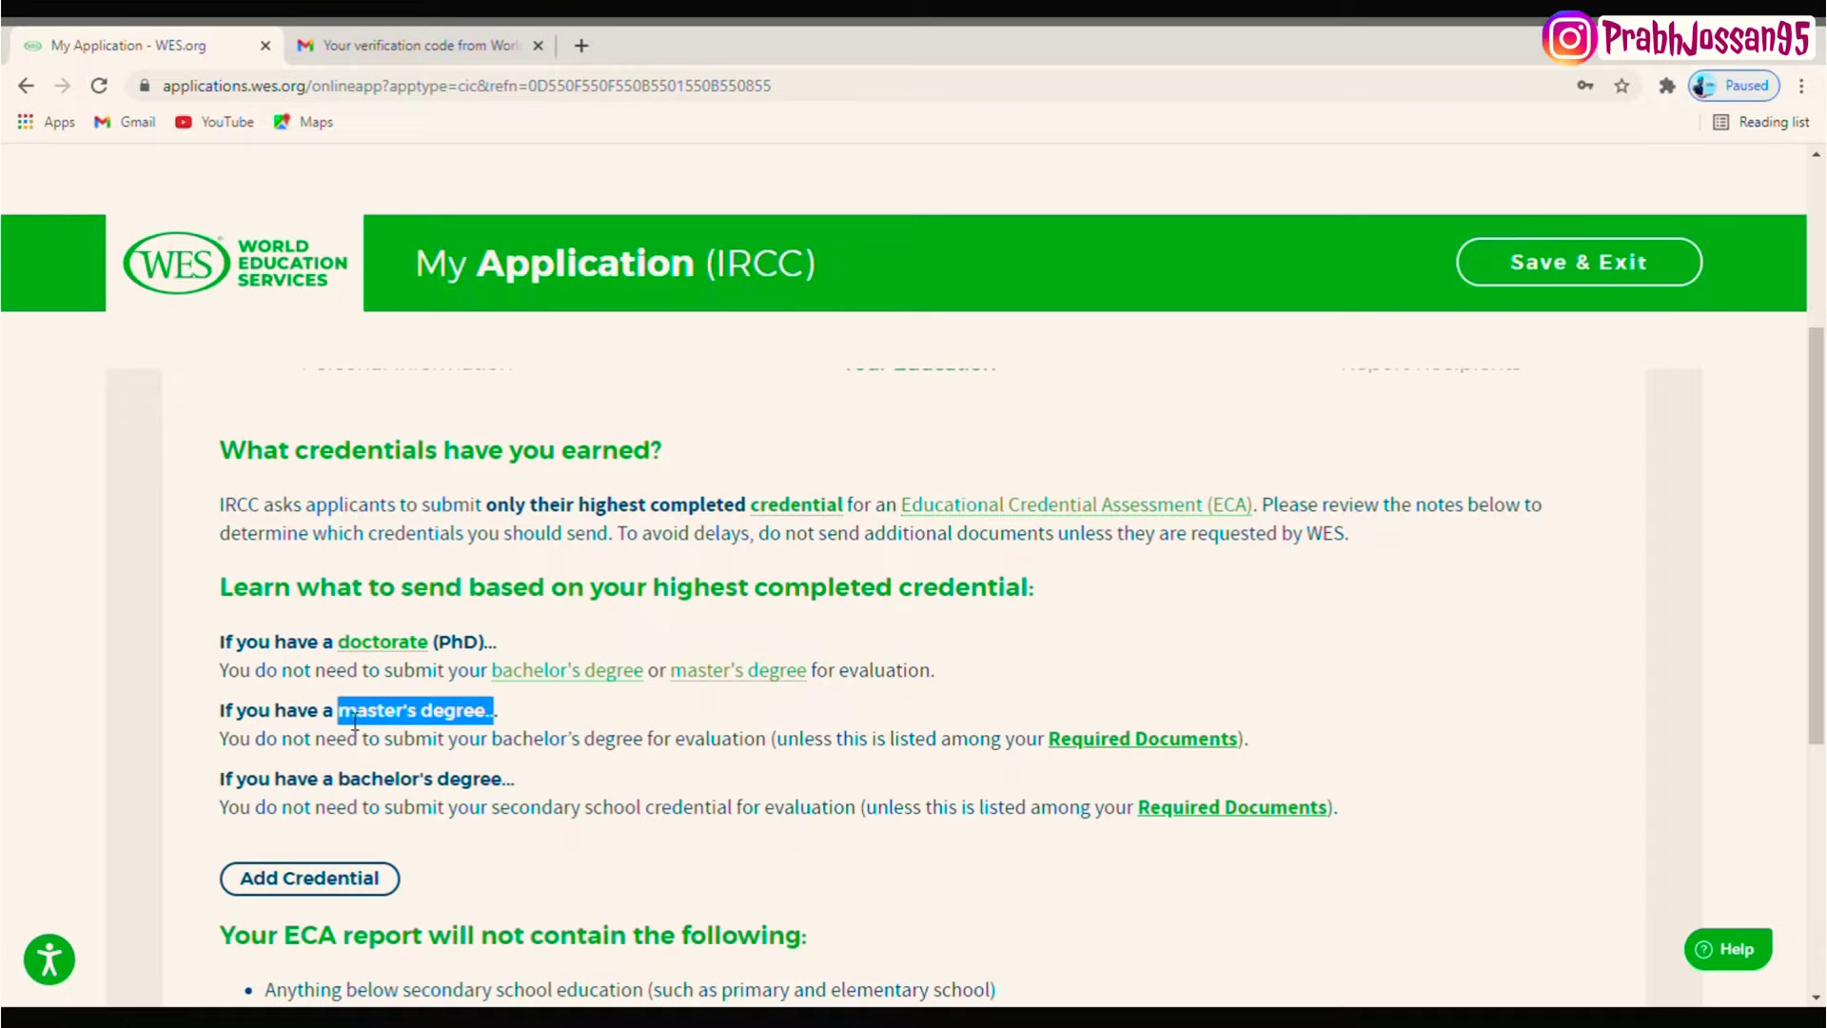
left_click_drag(648, 740, 264, 755)
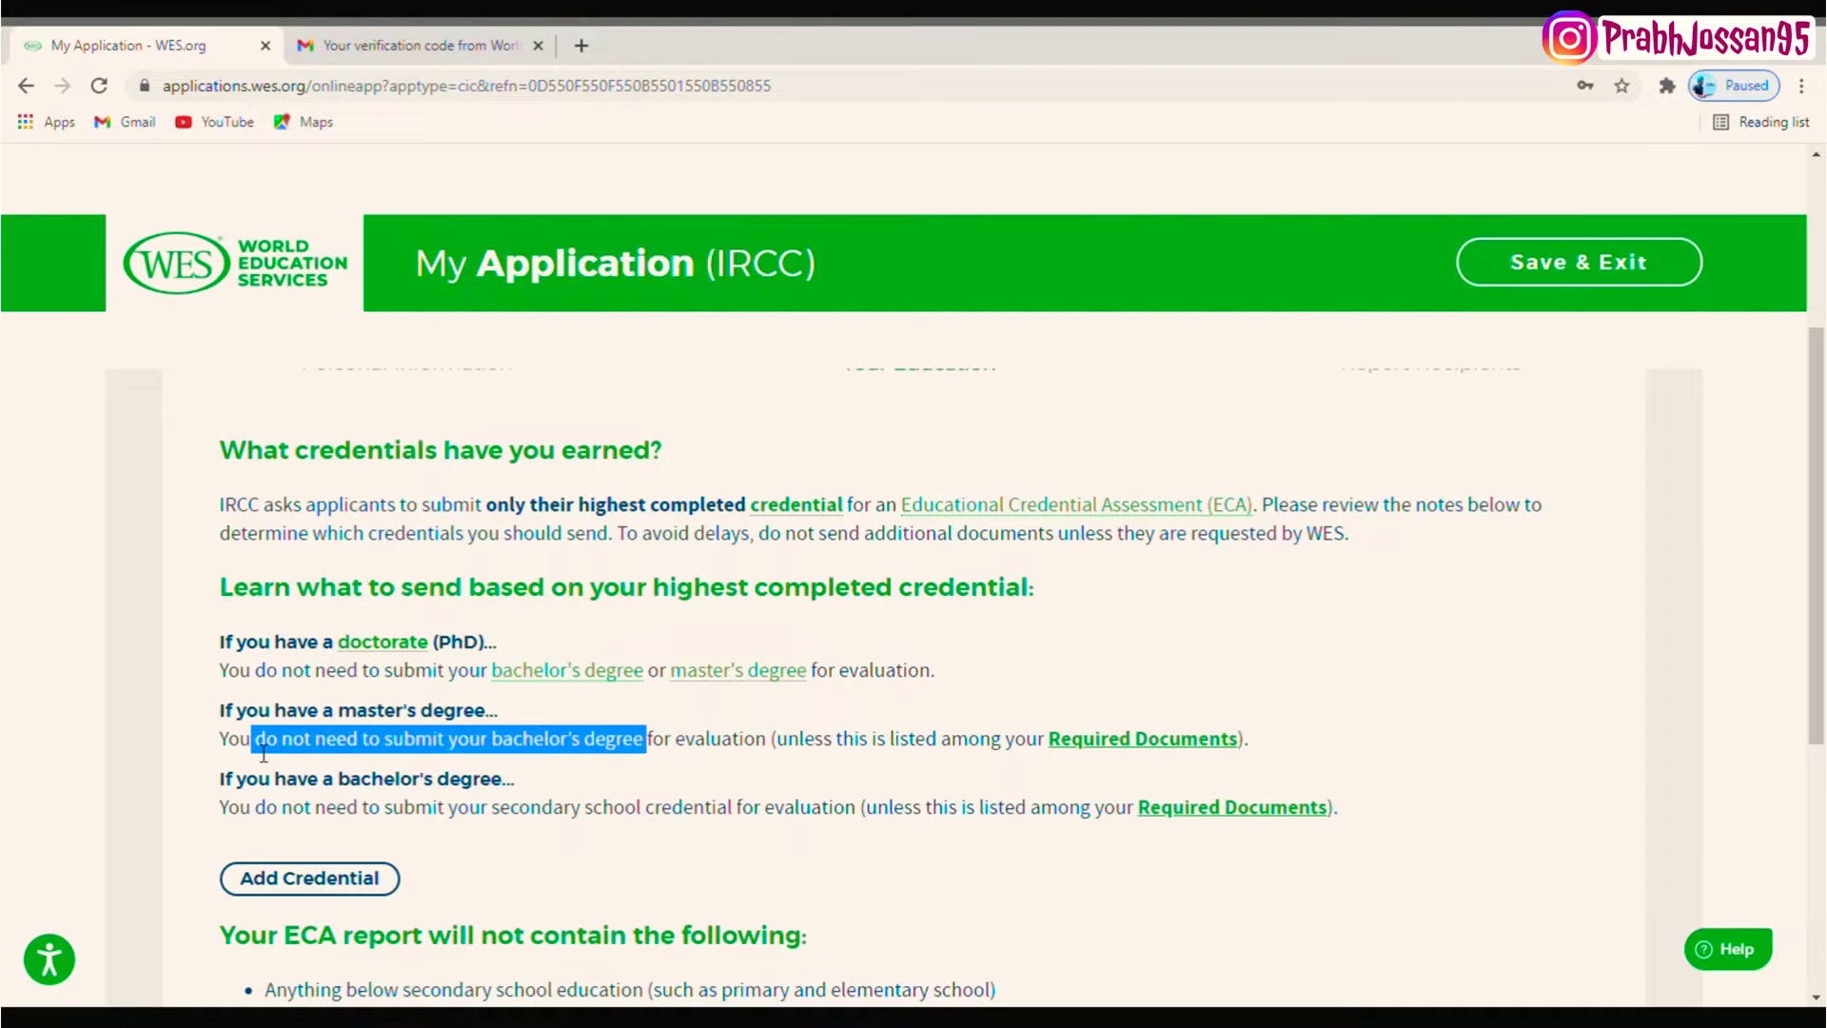
left_click(499, 654)
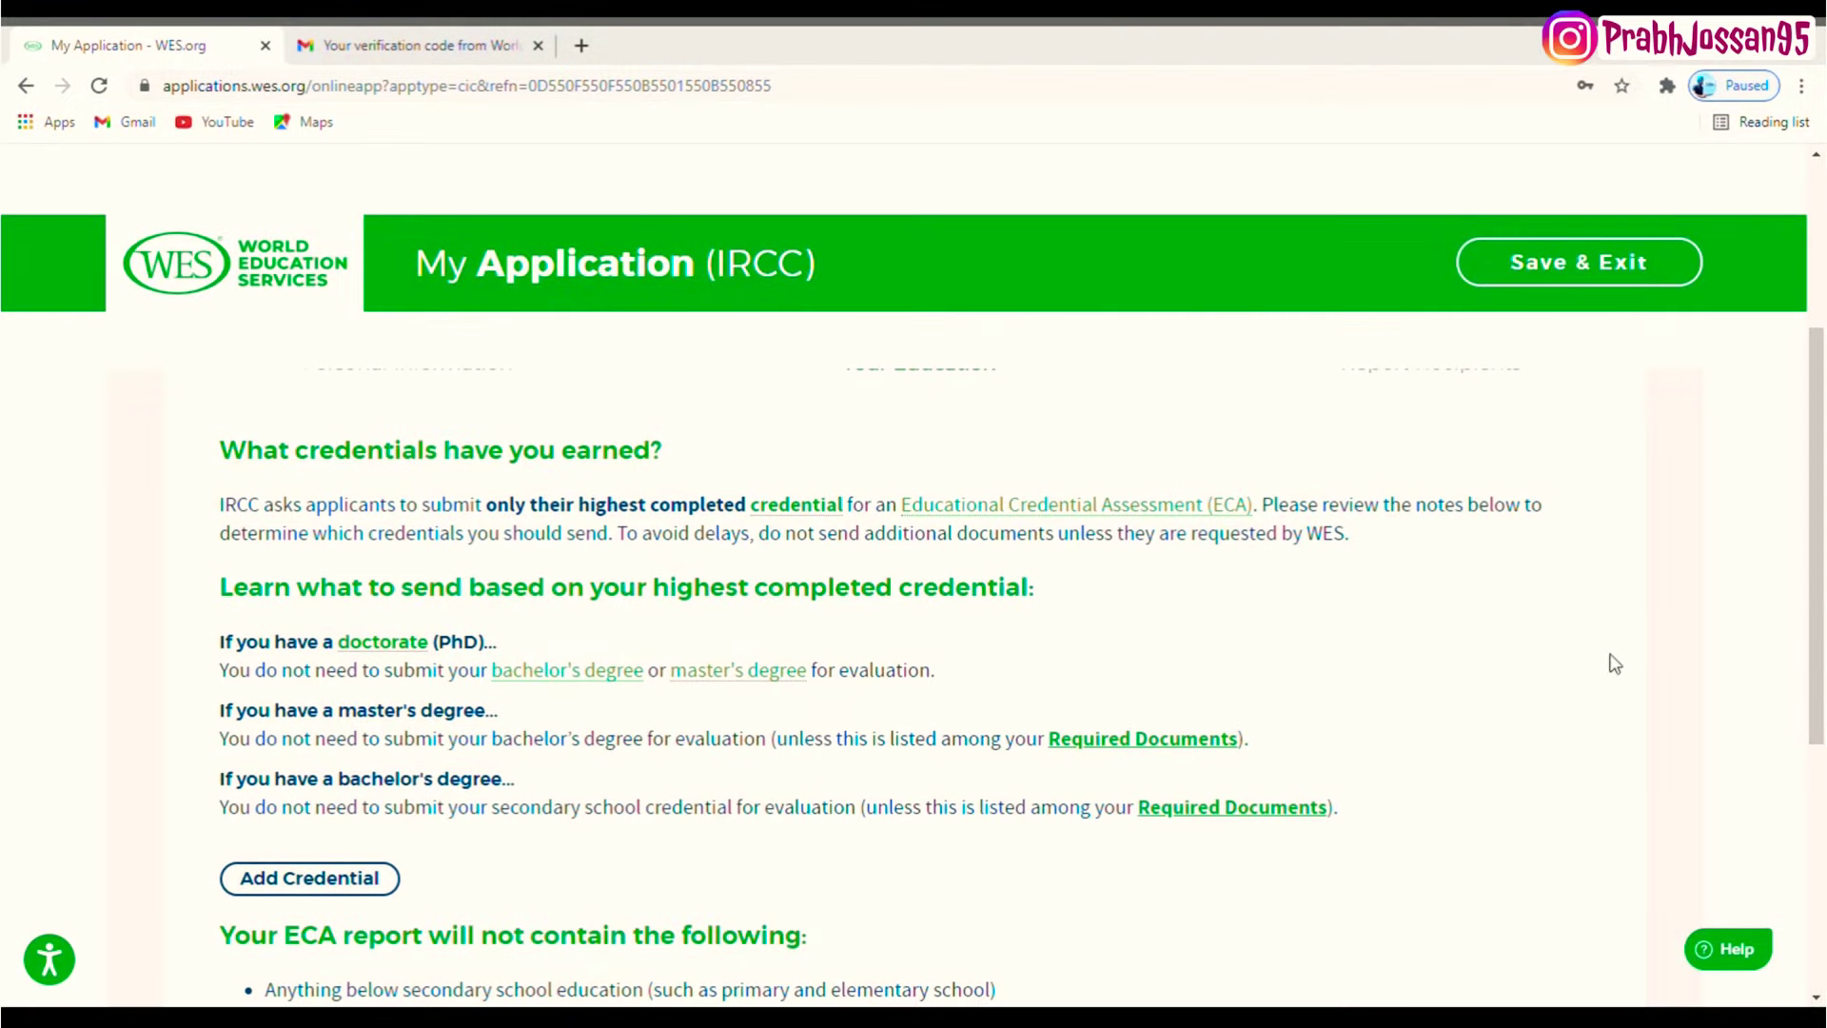
scroll(1822, 654, "down", 2)
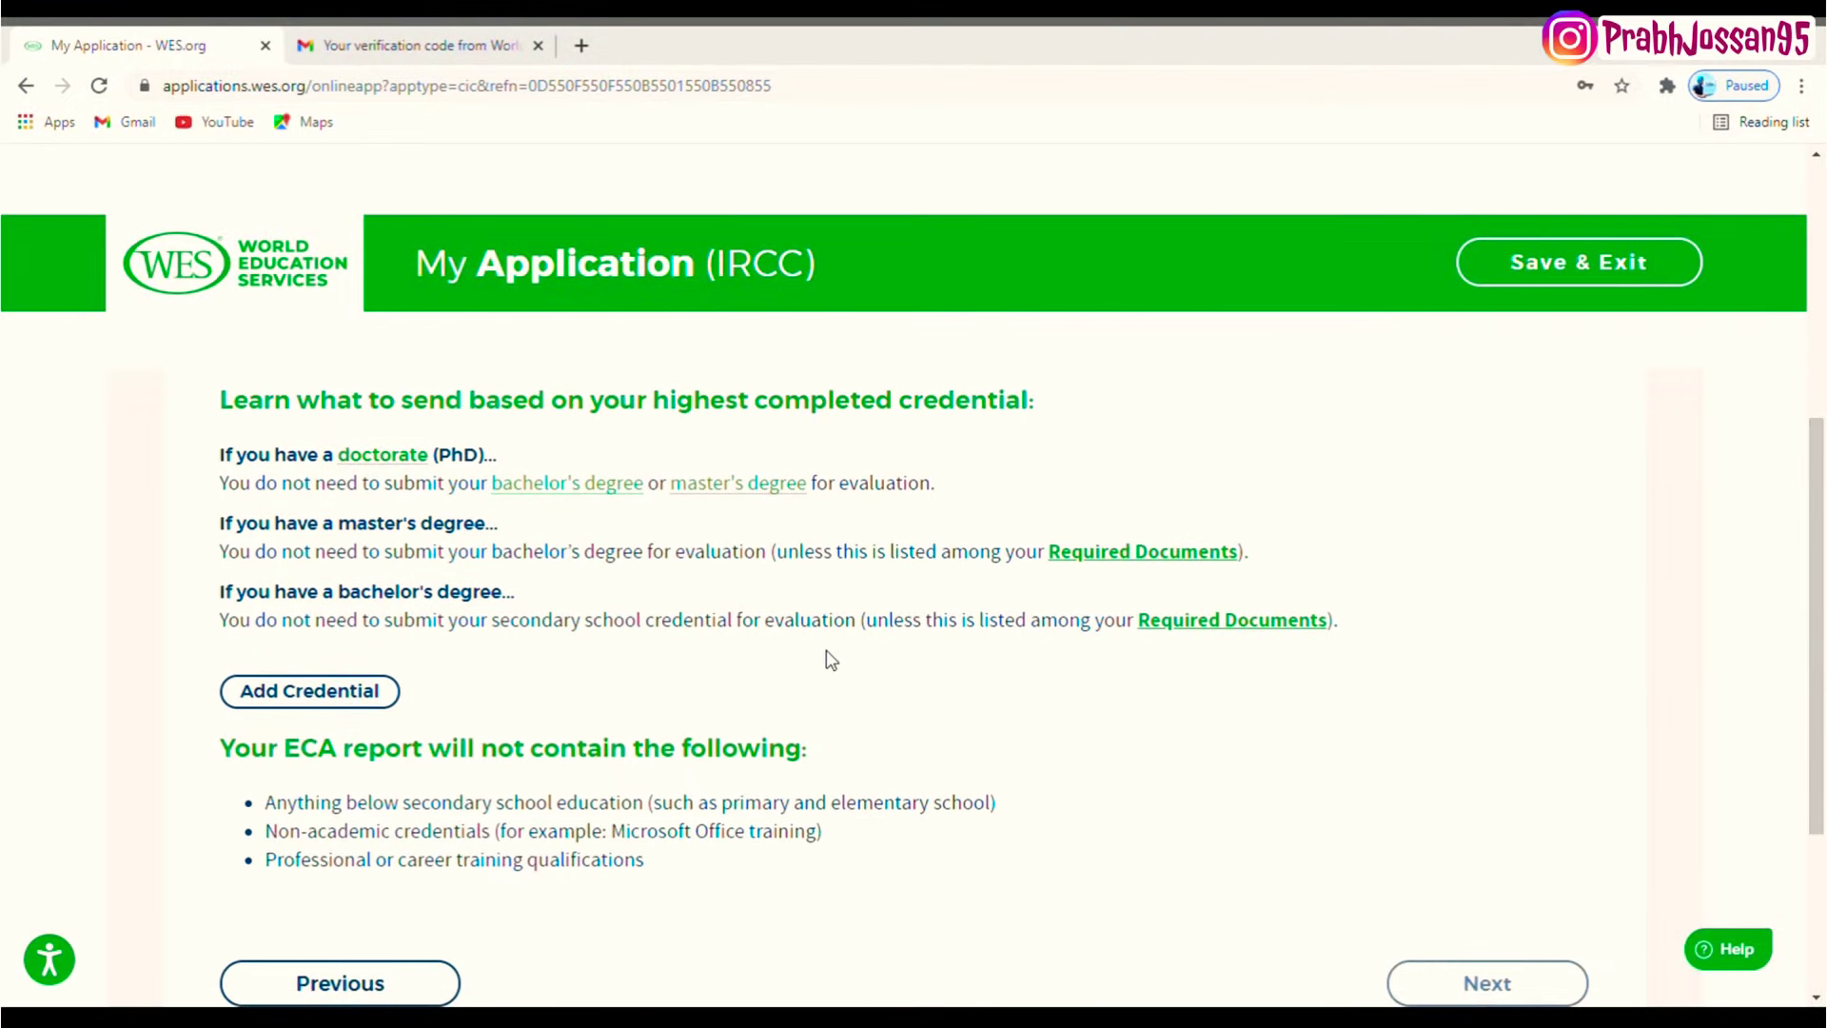
left_click(341, 699)
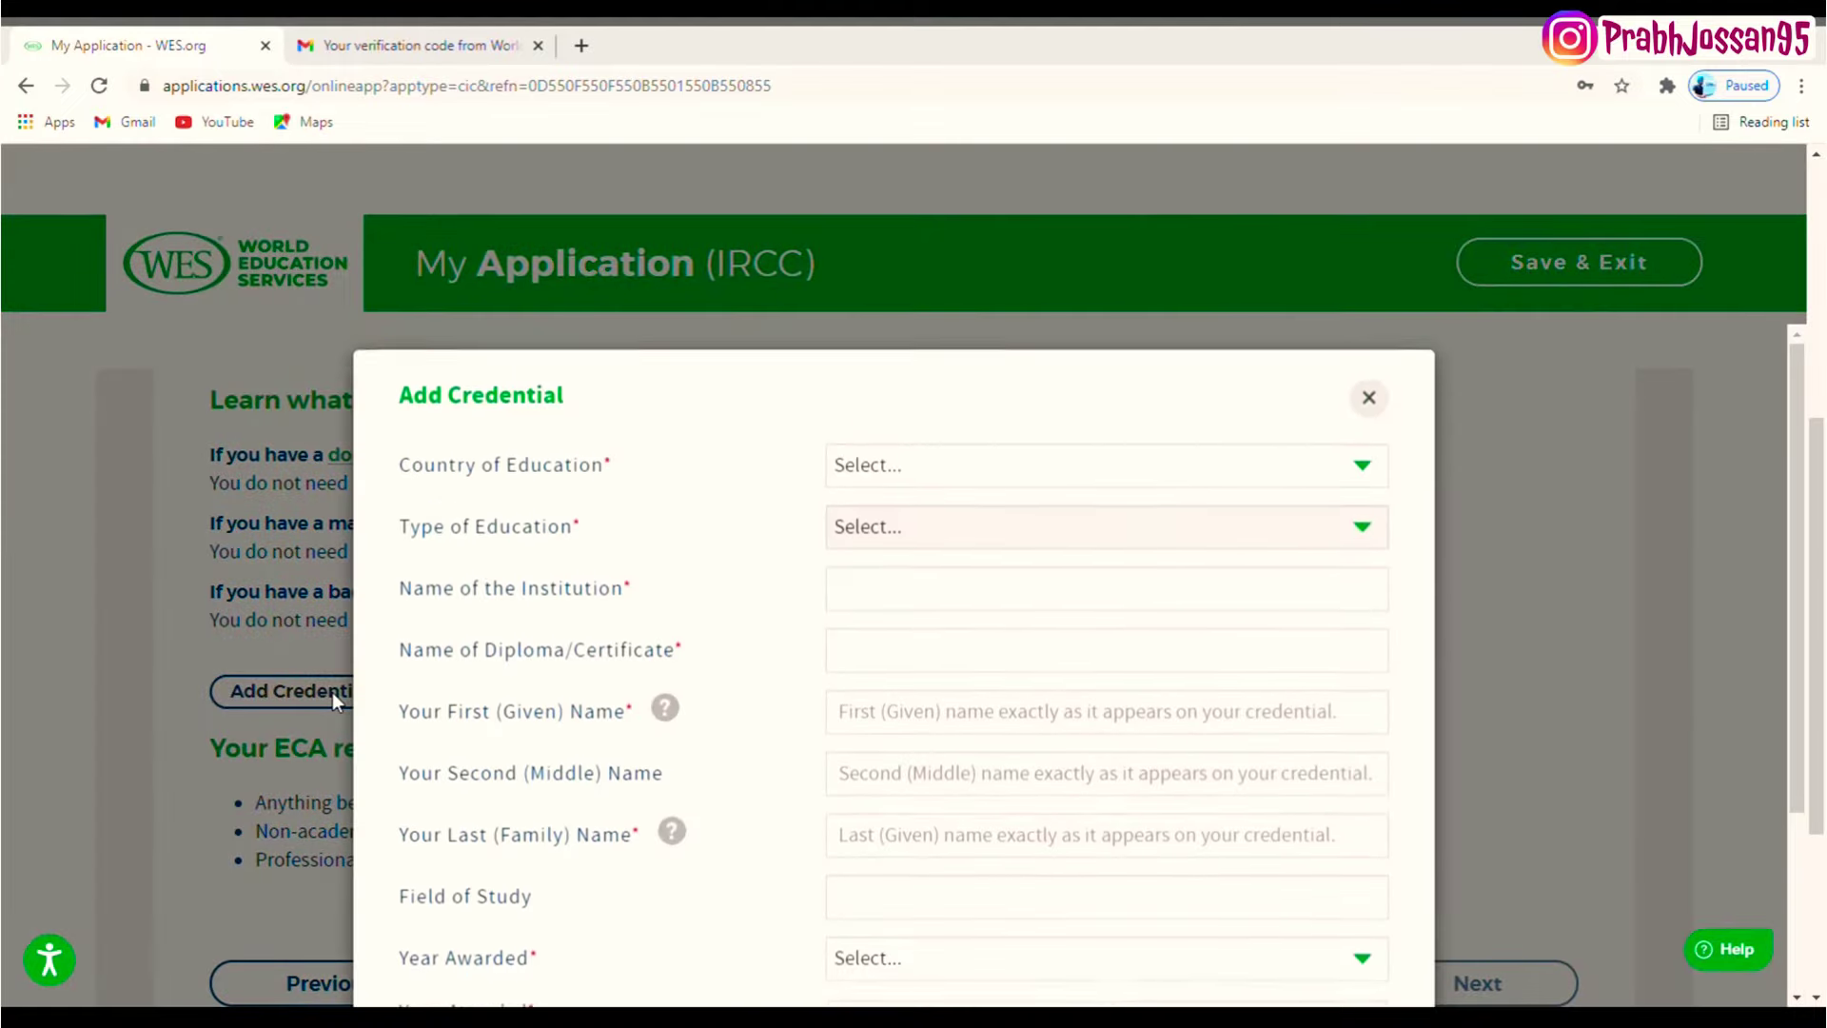
- Set the credential to India, University Education, Bachelor's Degree Programs
left_click(940, 490)
key("i")
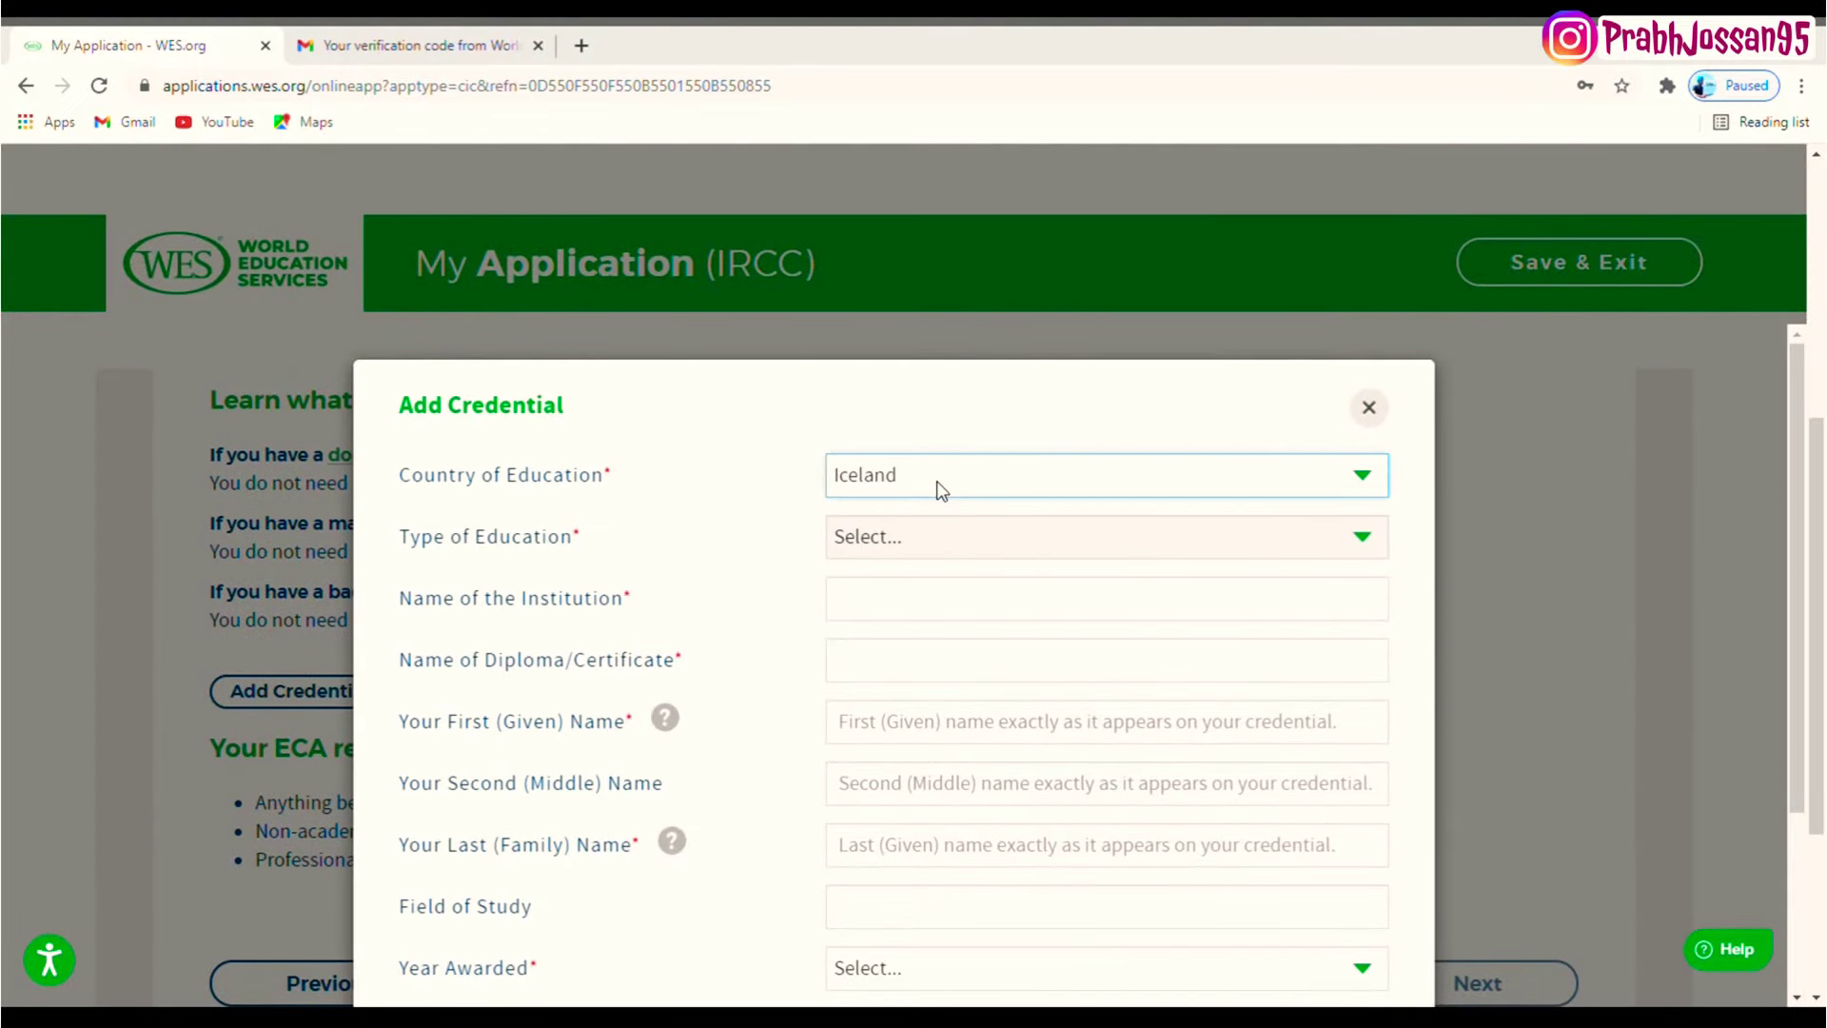
key("Down")
key("Down")
key("Up")
left_click(931, 554)
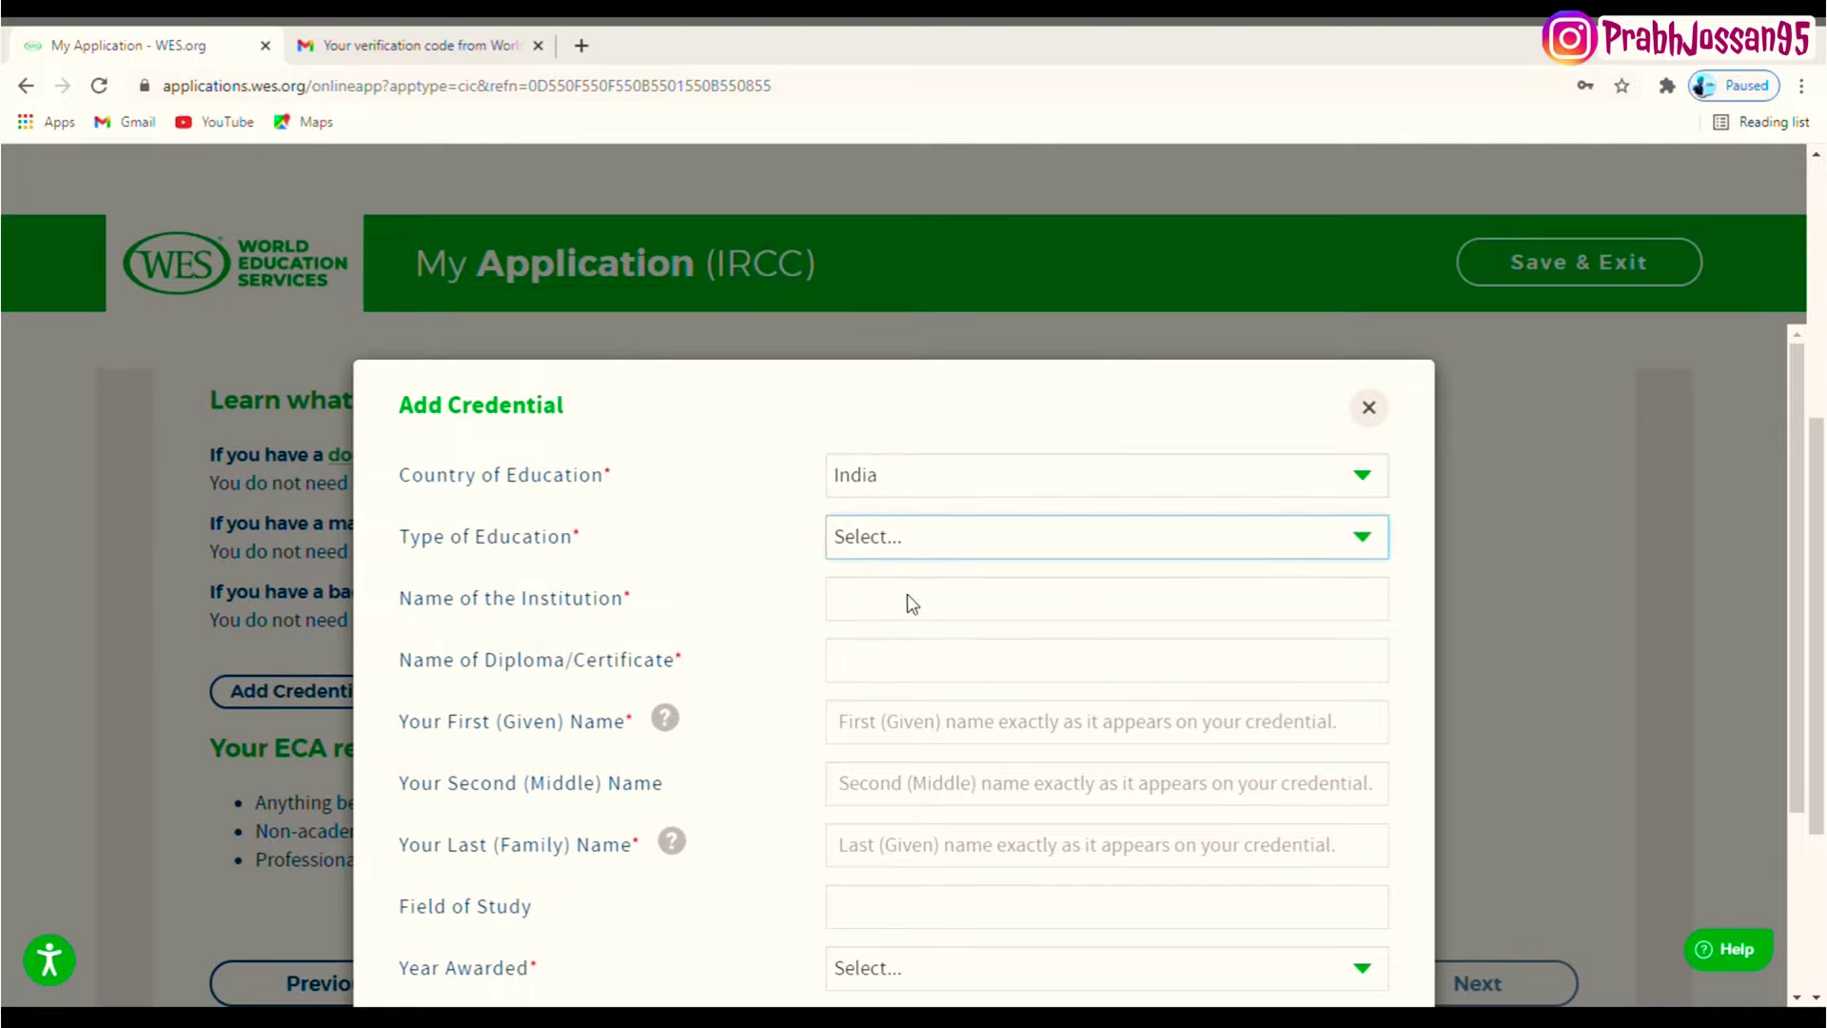
key("Down")
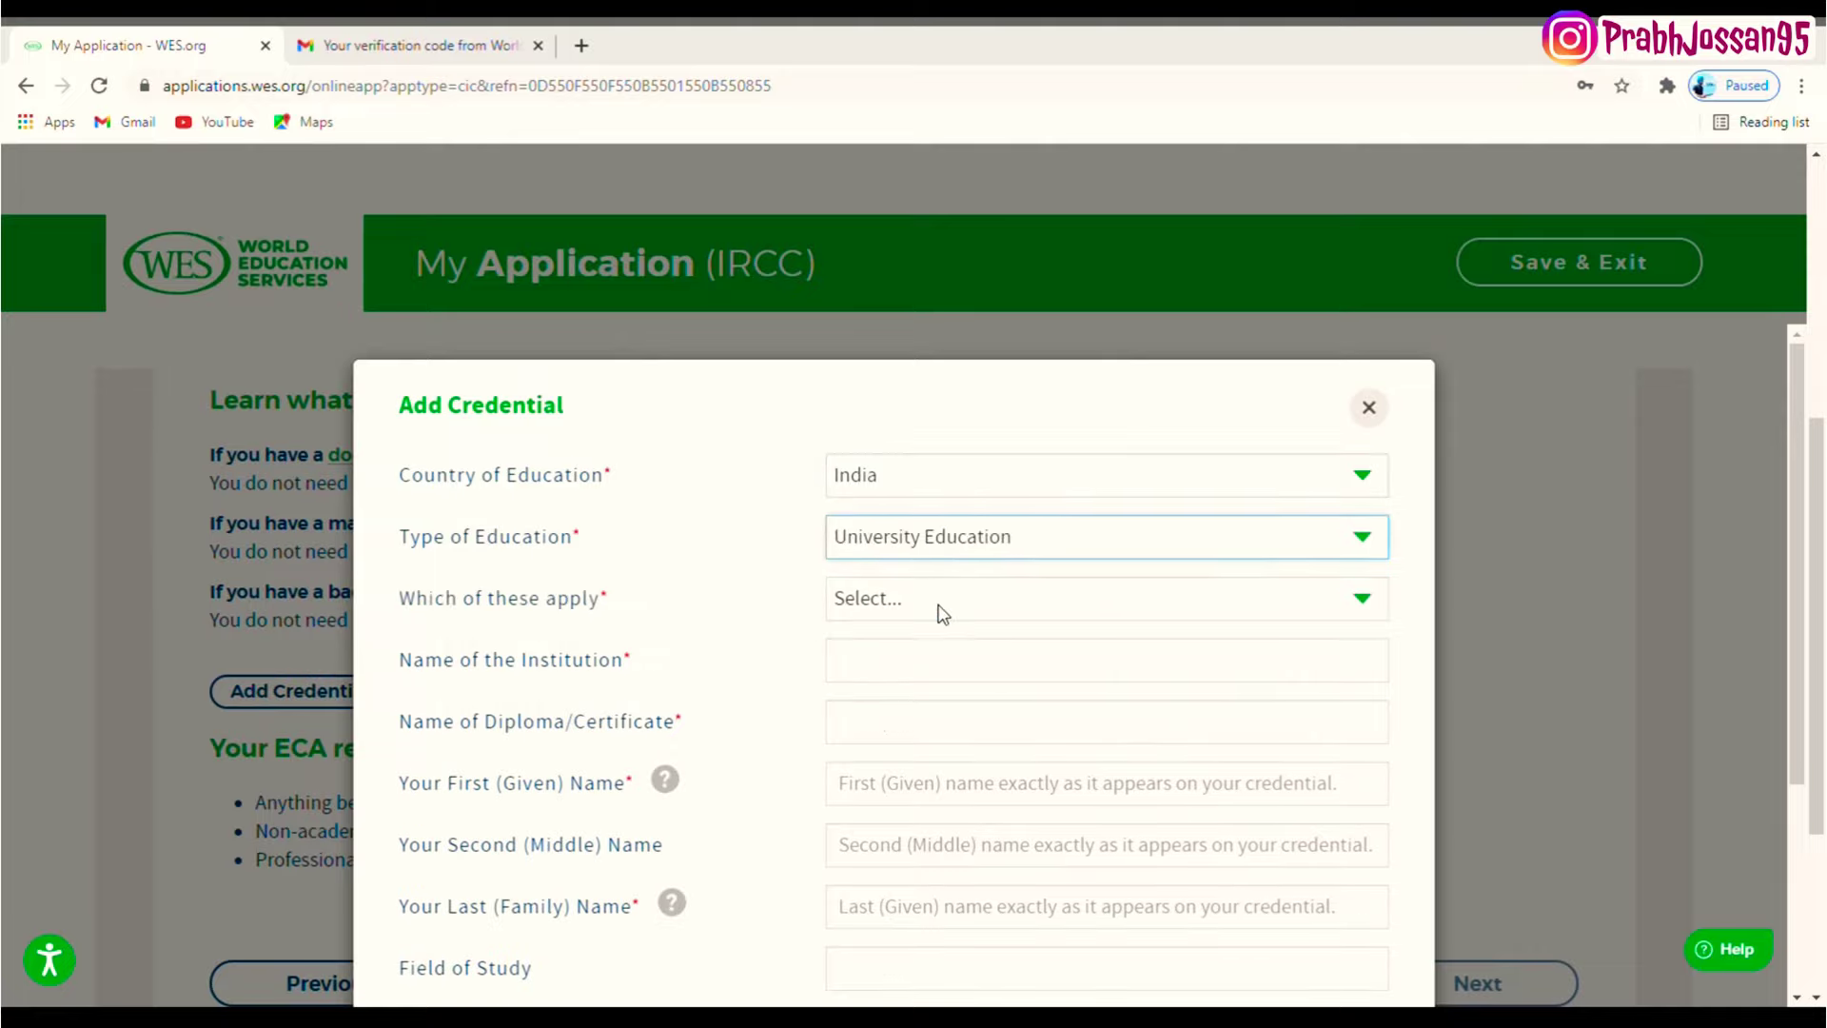
left_click(938, 612)
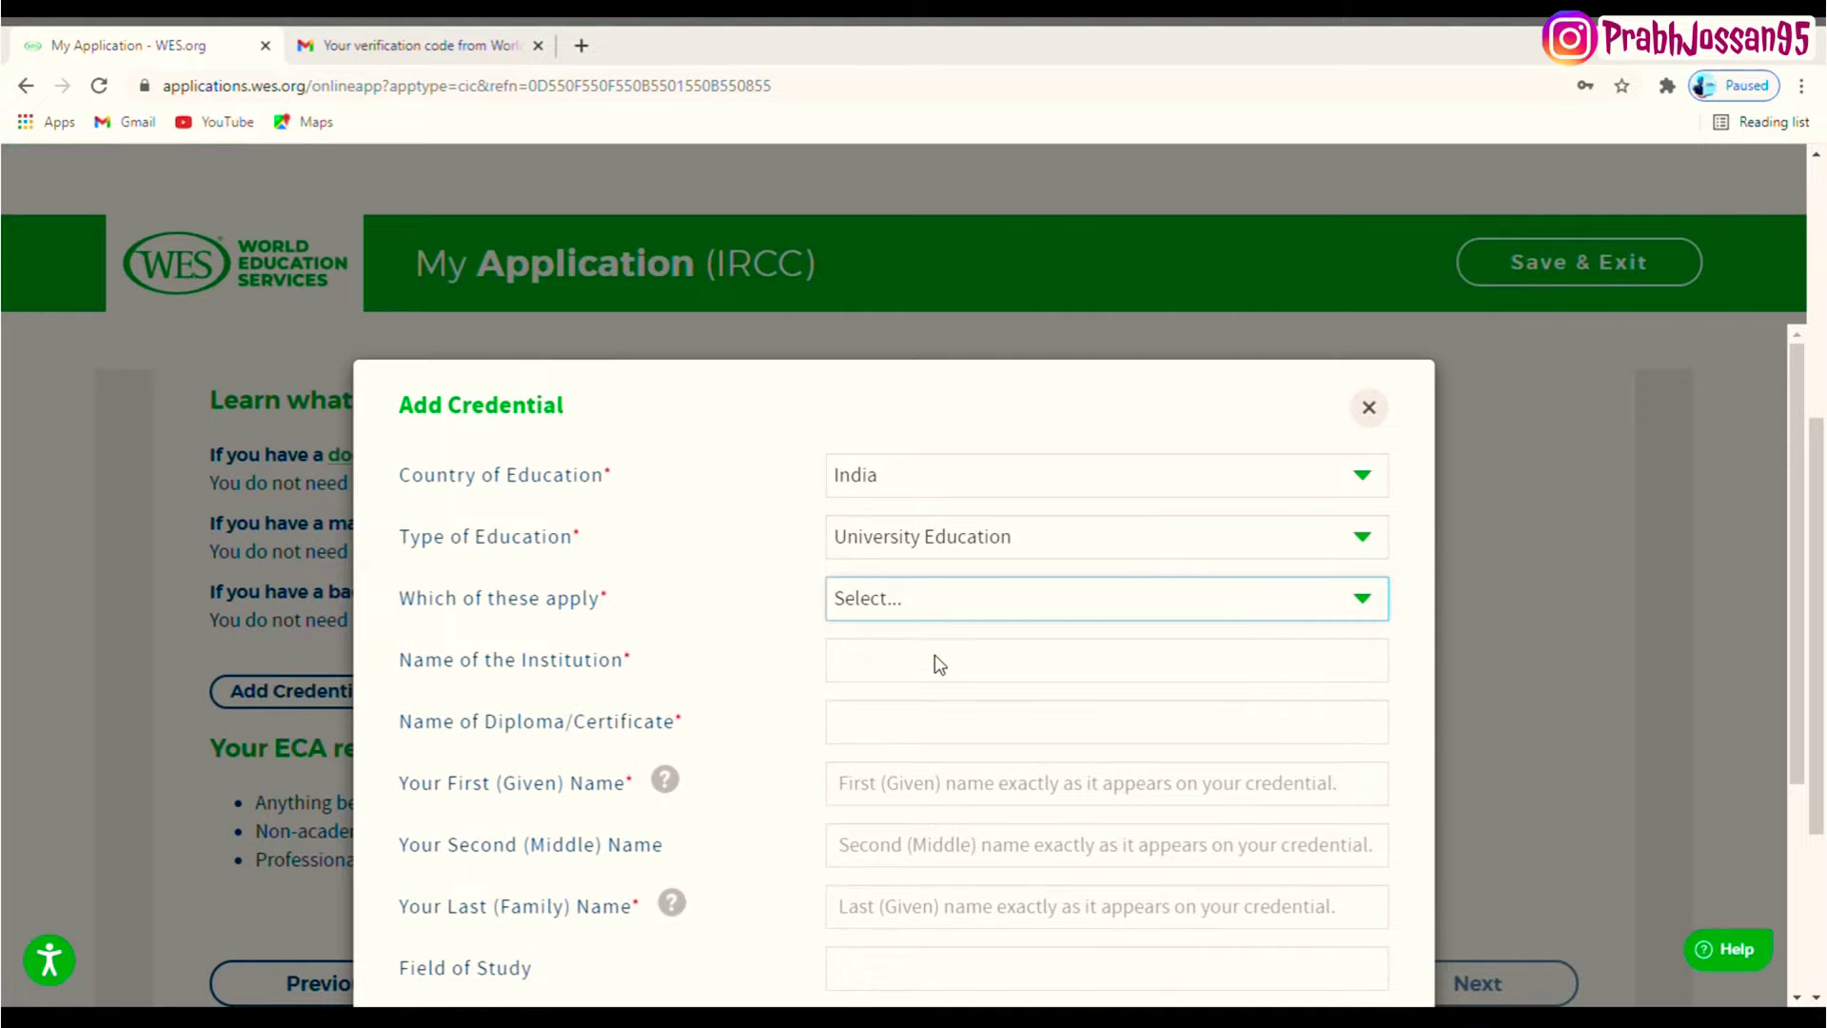
key("Down")
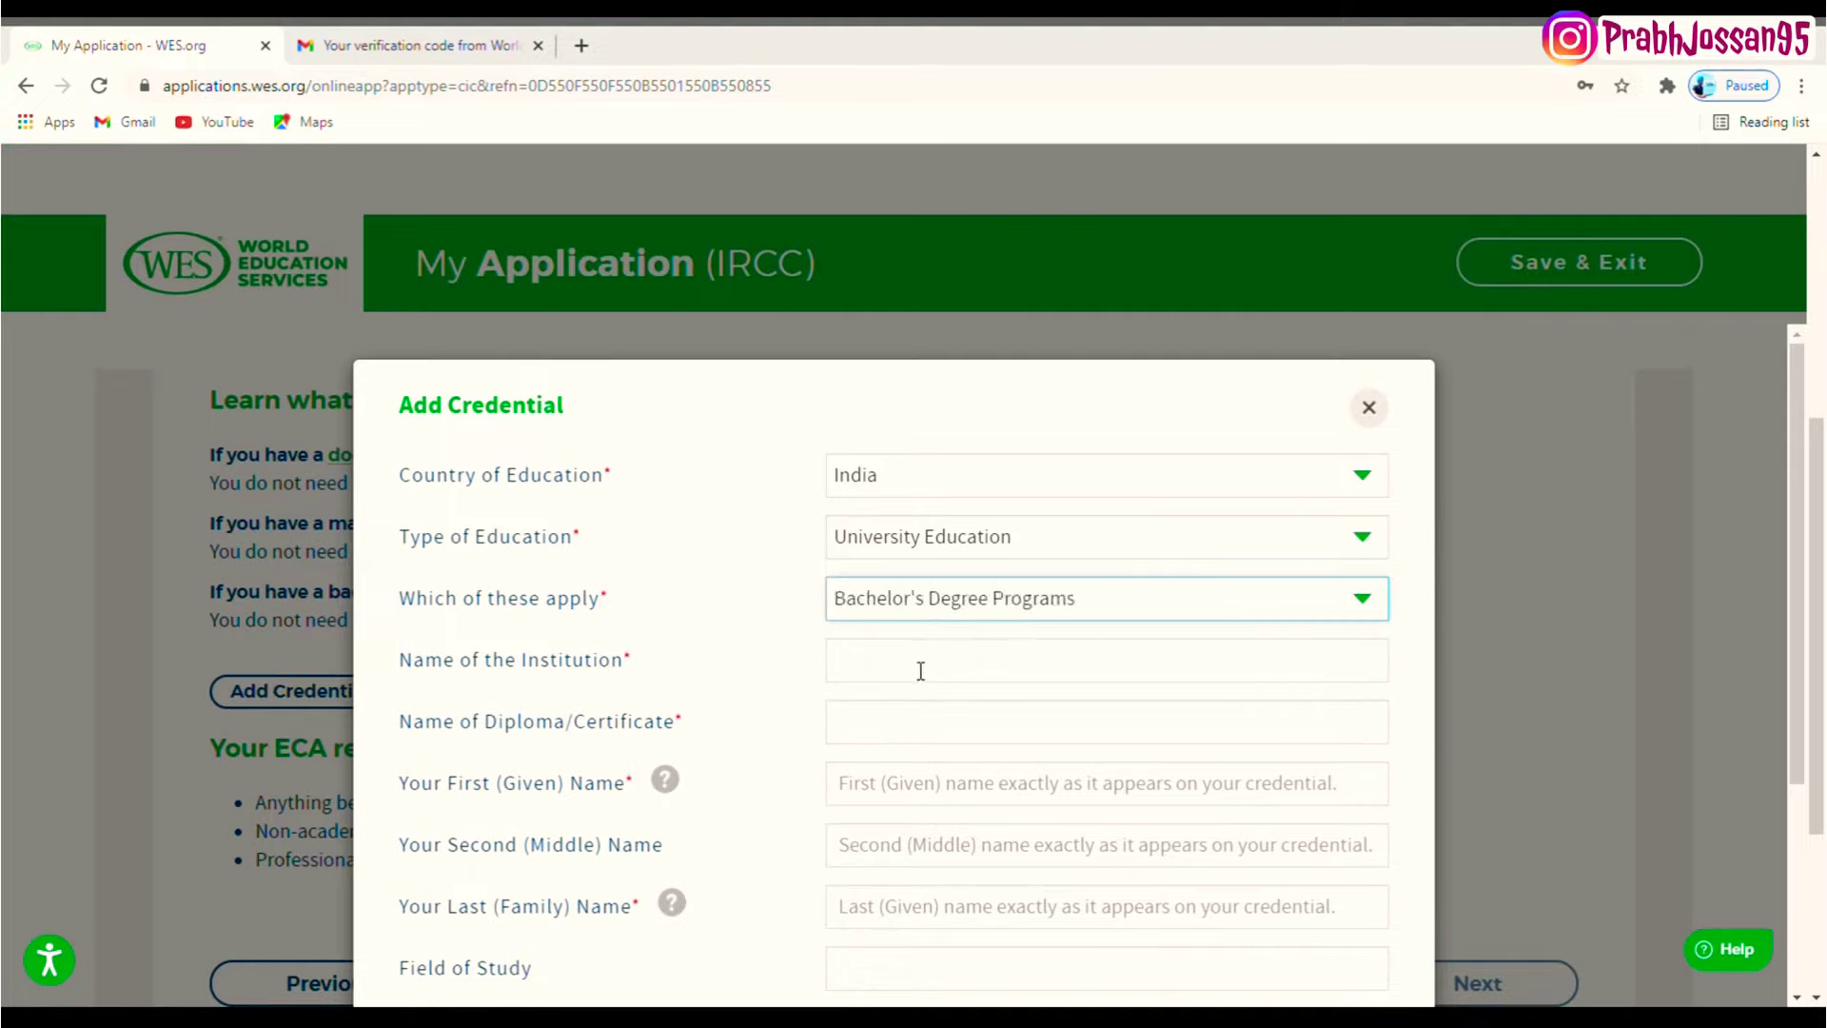
- Pick I.K. Gujral Punjab Technical University as institution and Bachelor of Technology as diploma
left_click(921, 671)
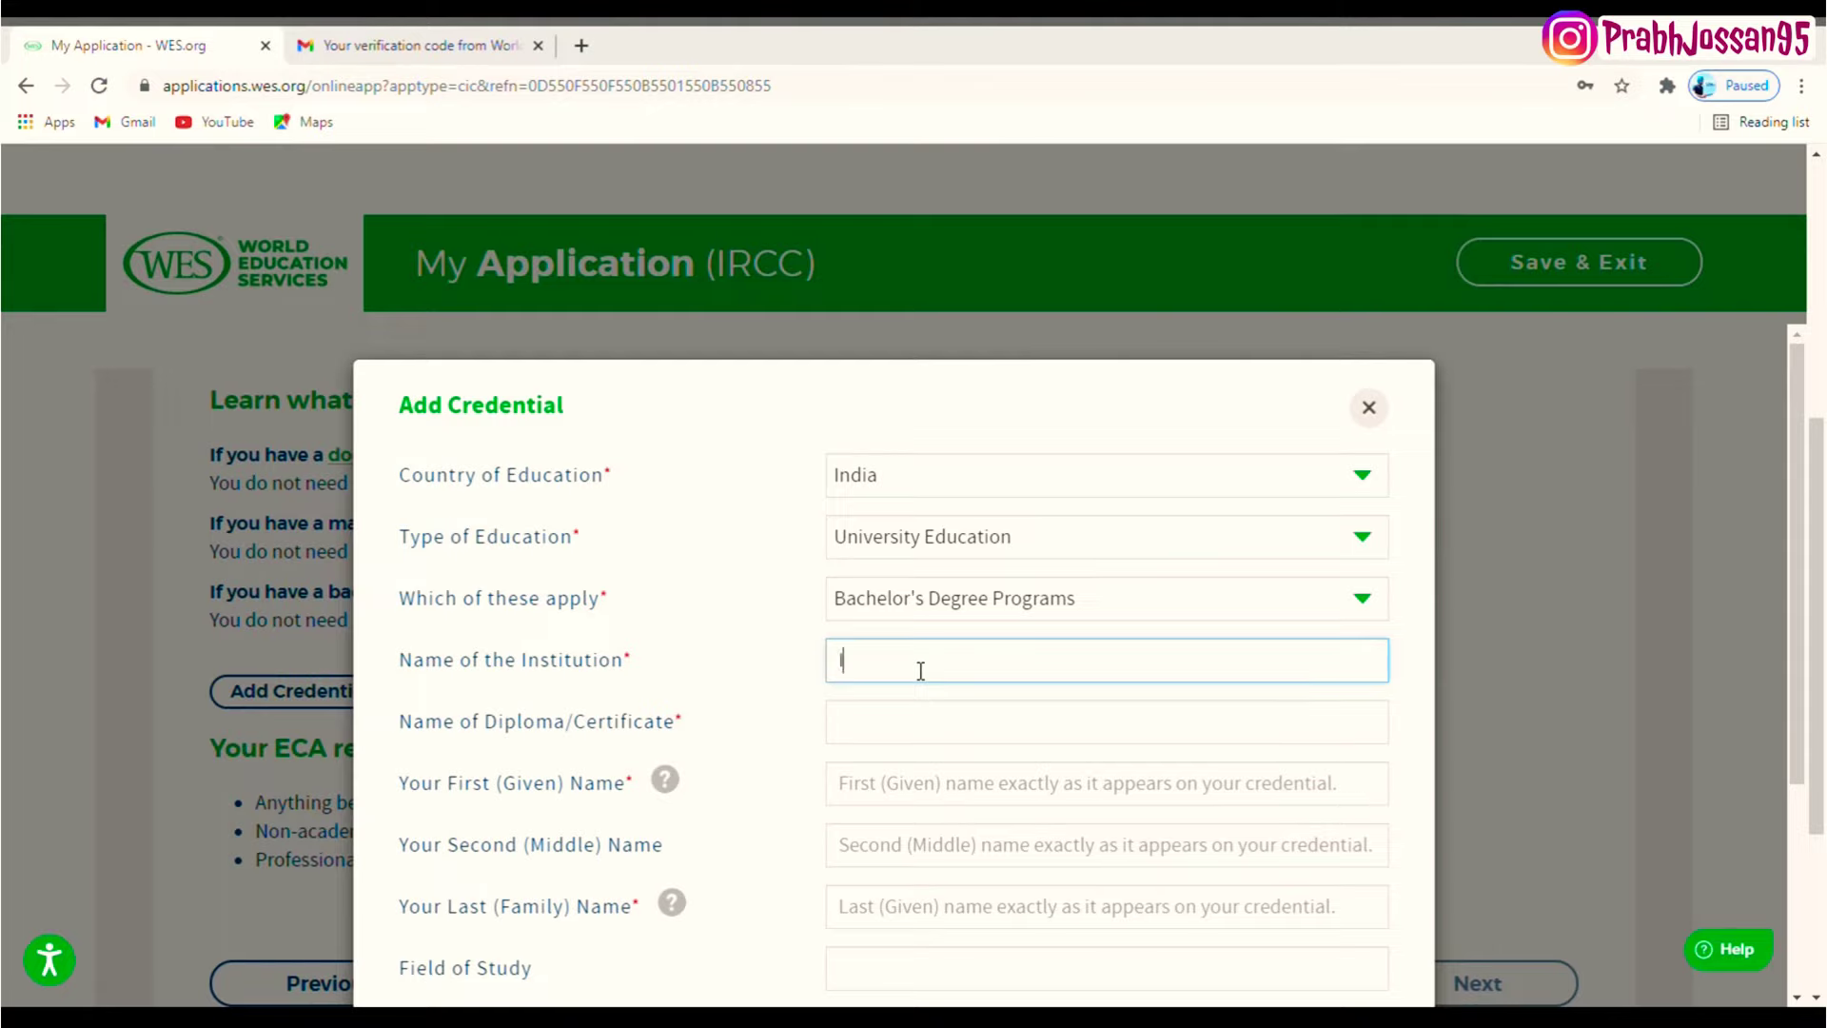
type("I k guj")
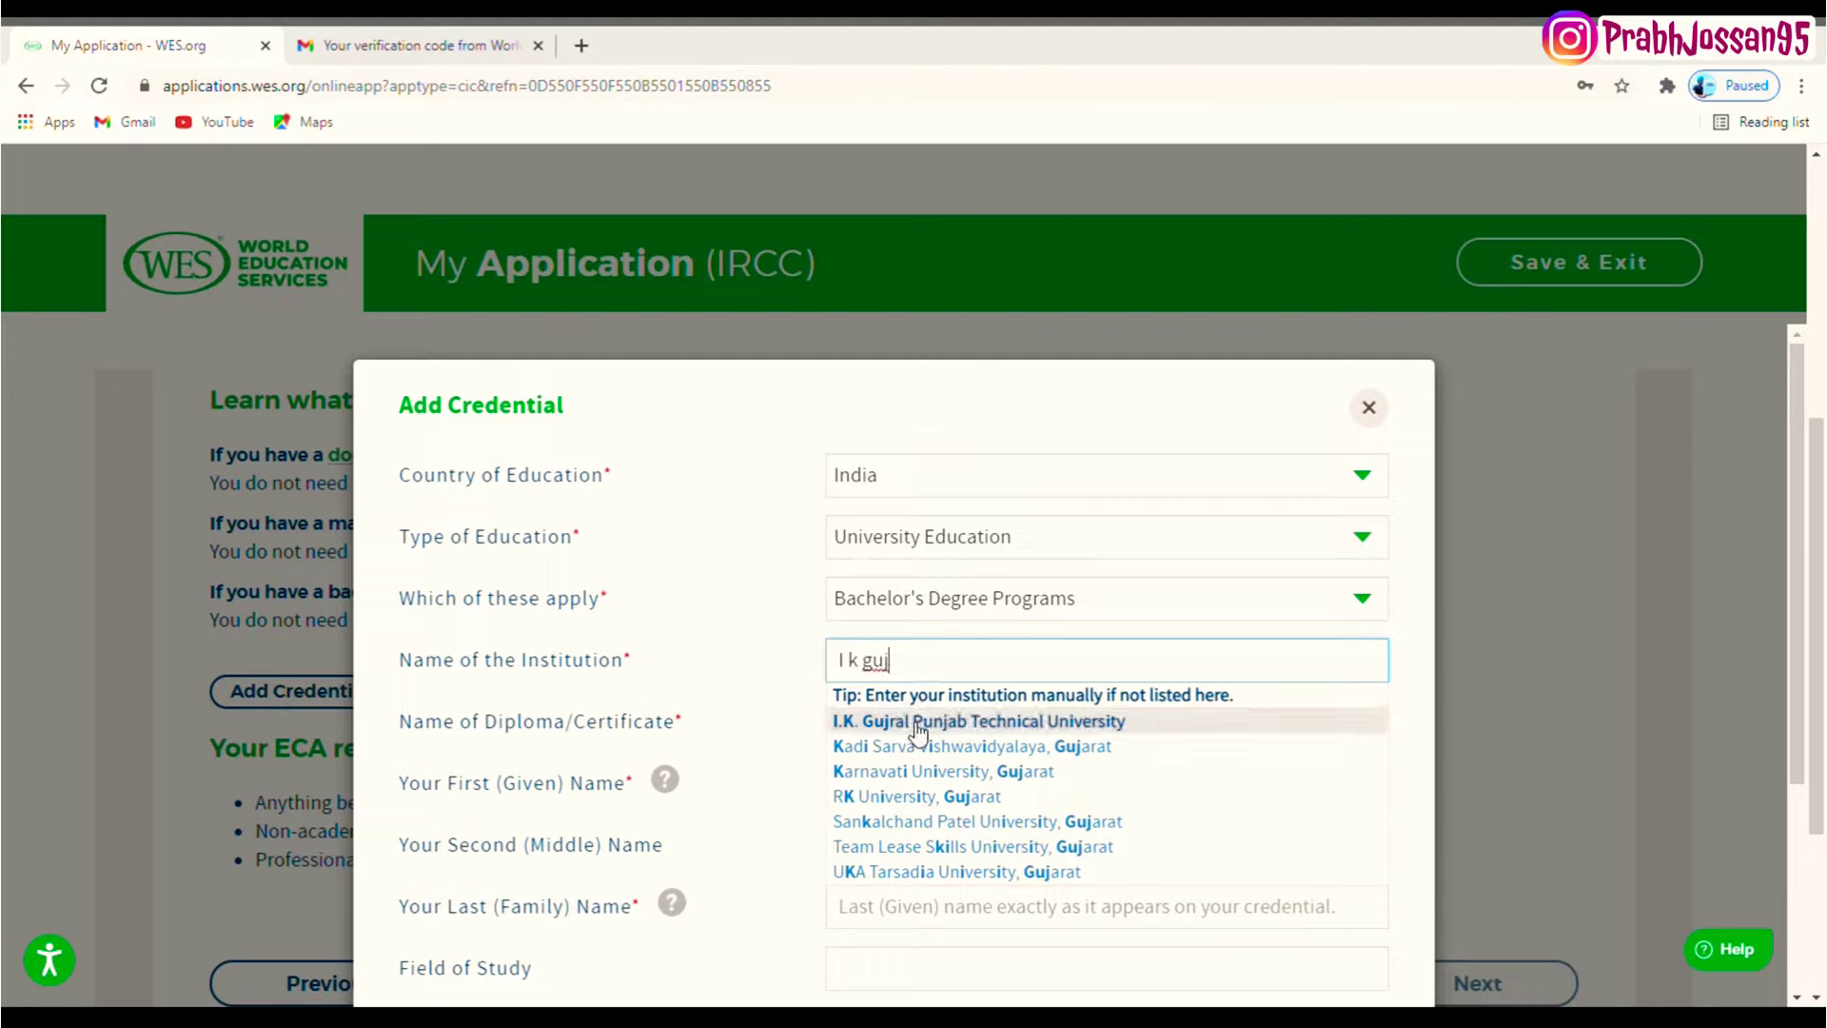
left_click(919, 723)
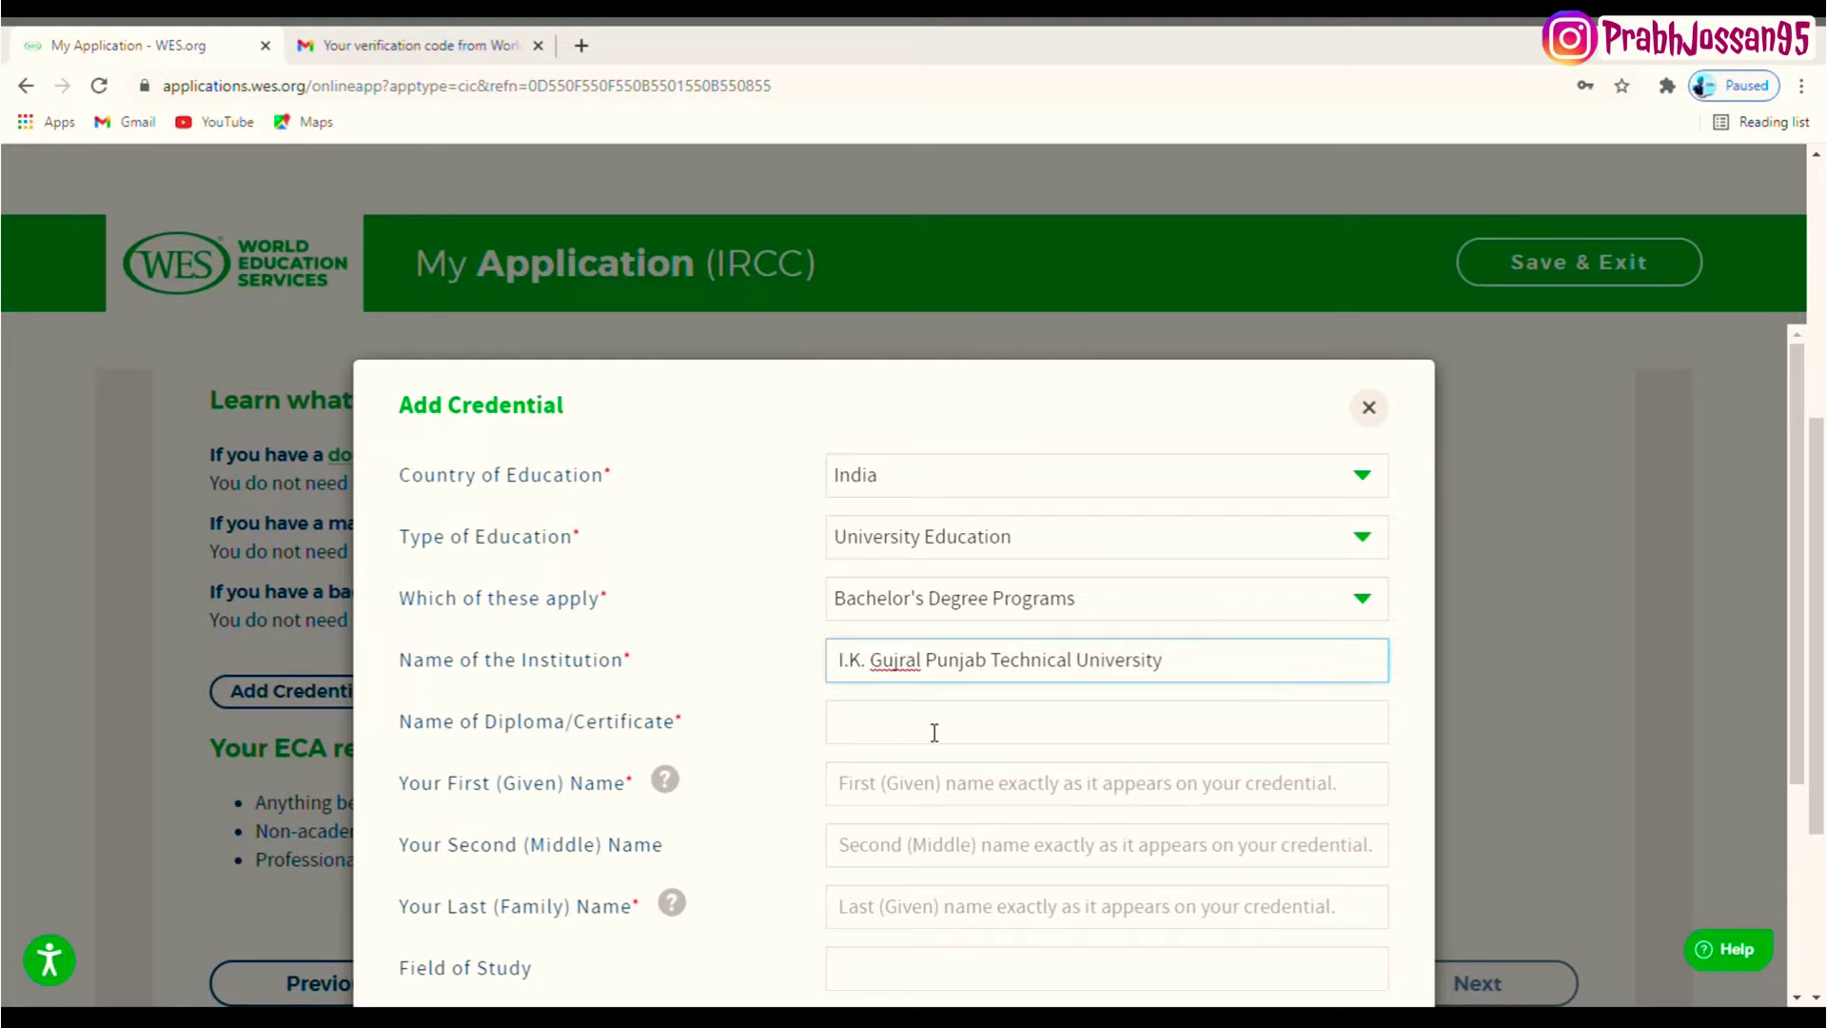
left_click(935, 732)
scroll(995, 632, "down", 1)
type("B")
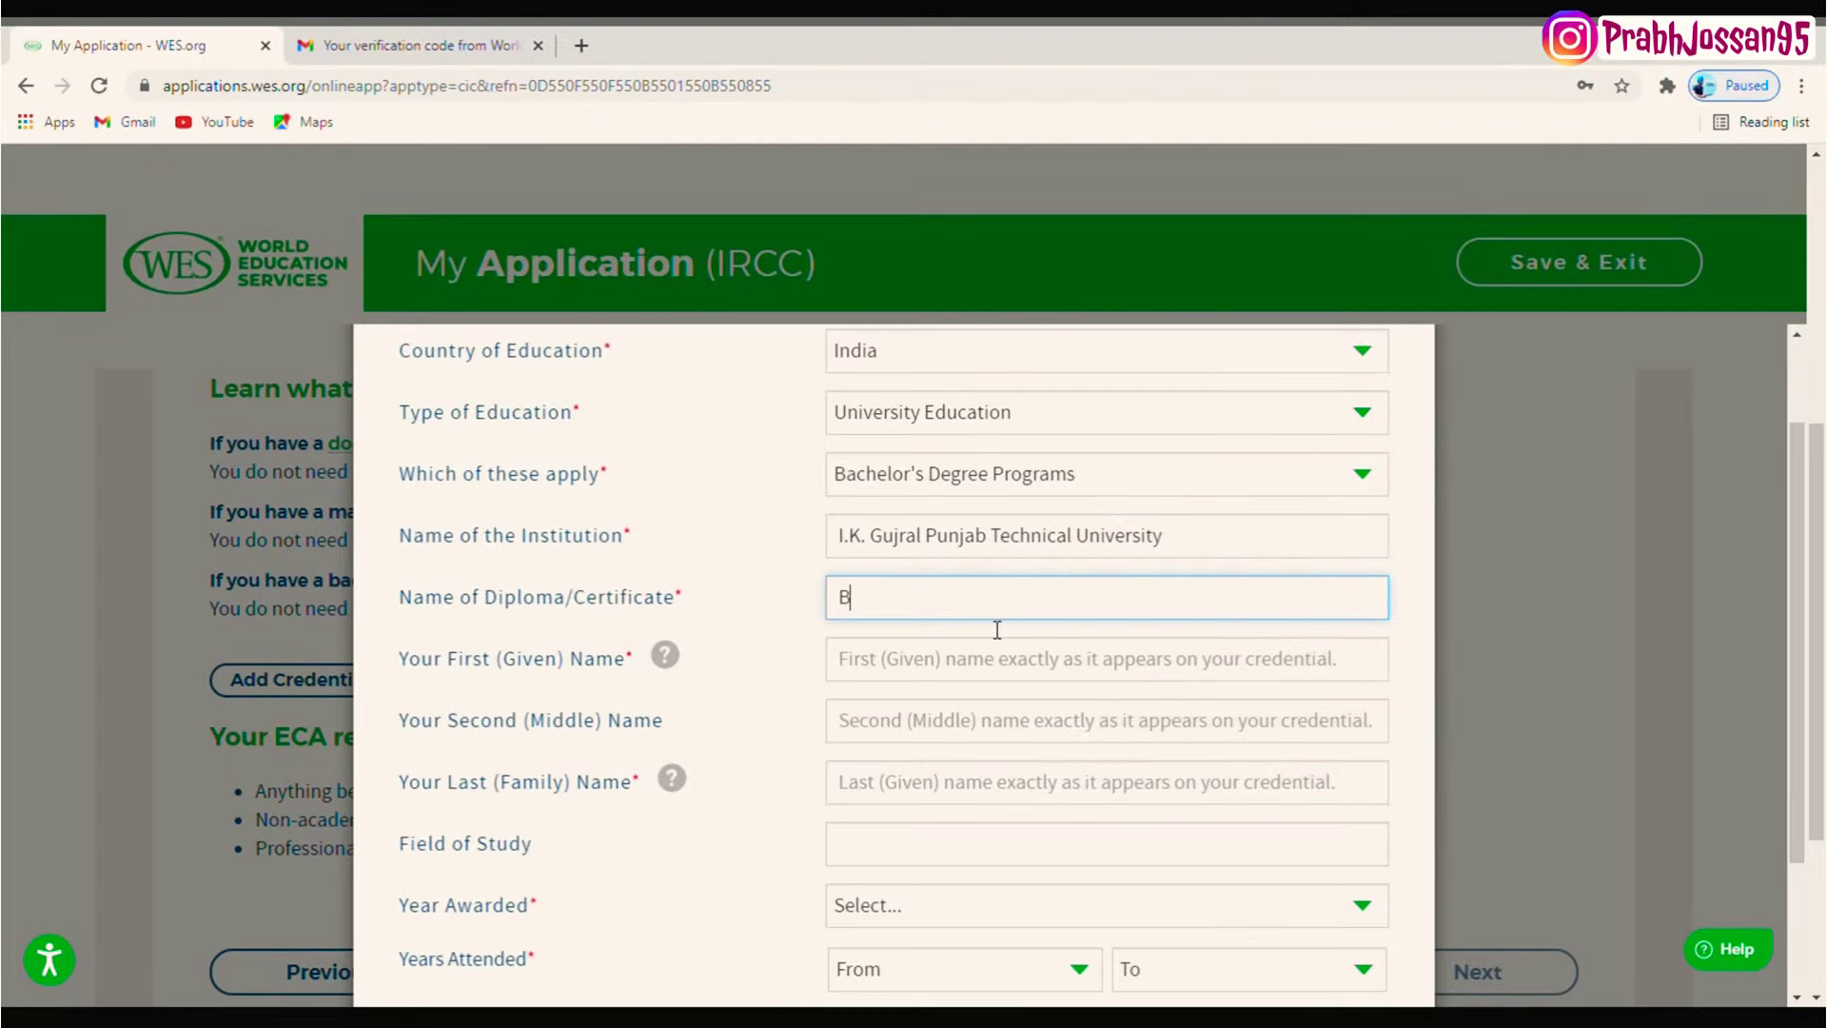
type("achelor ")
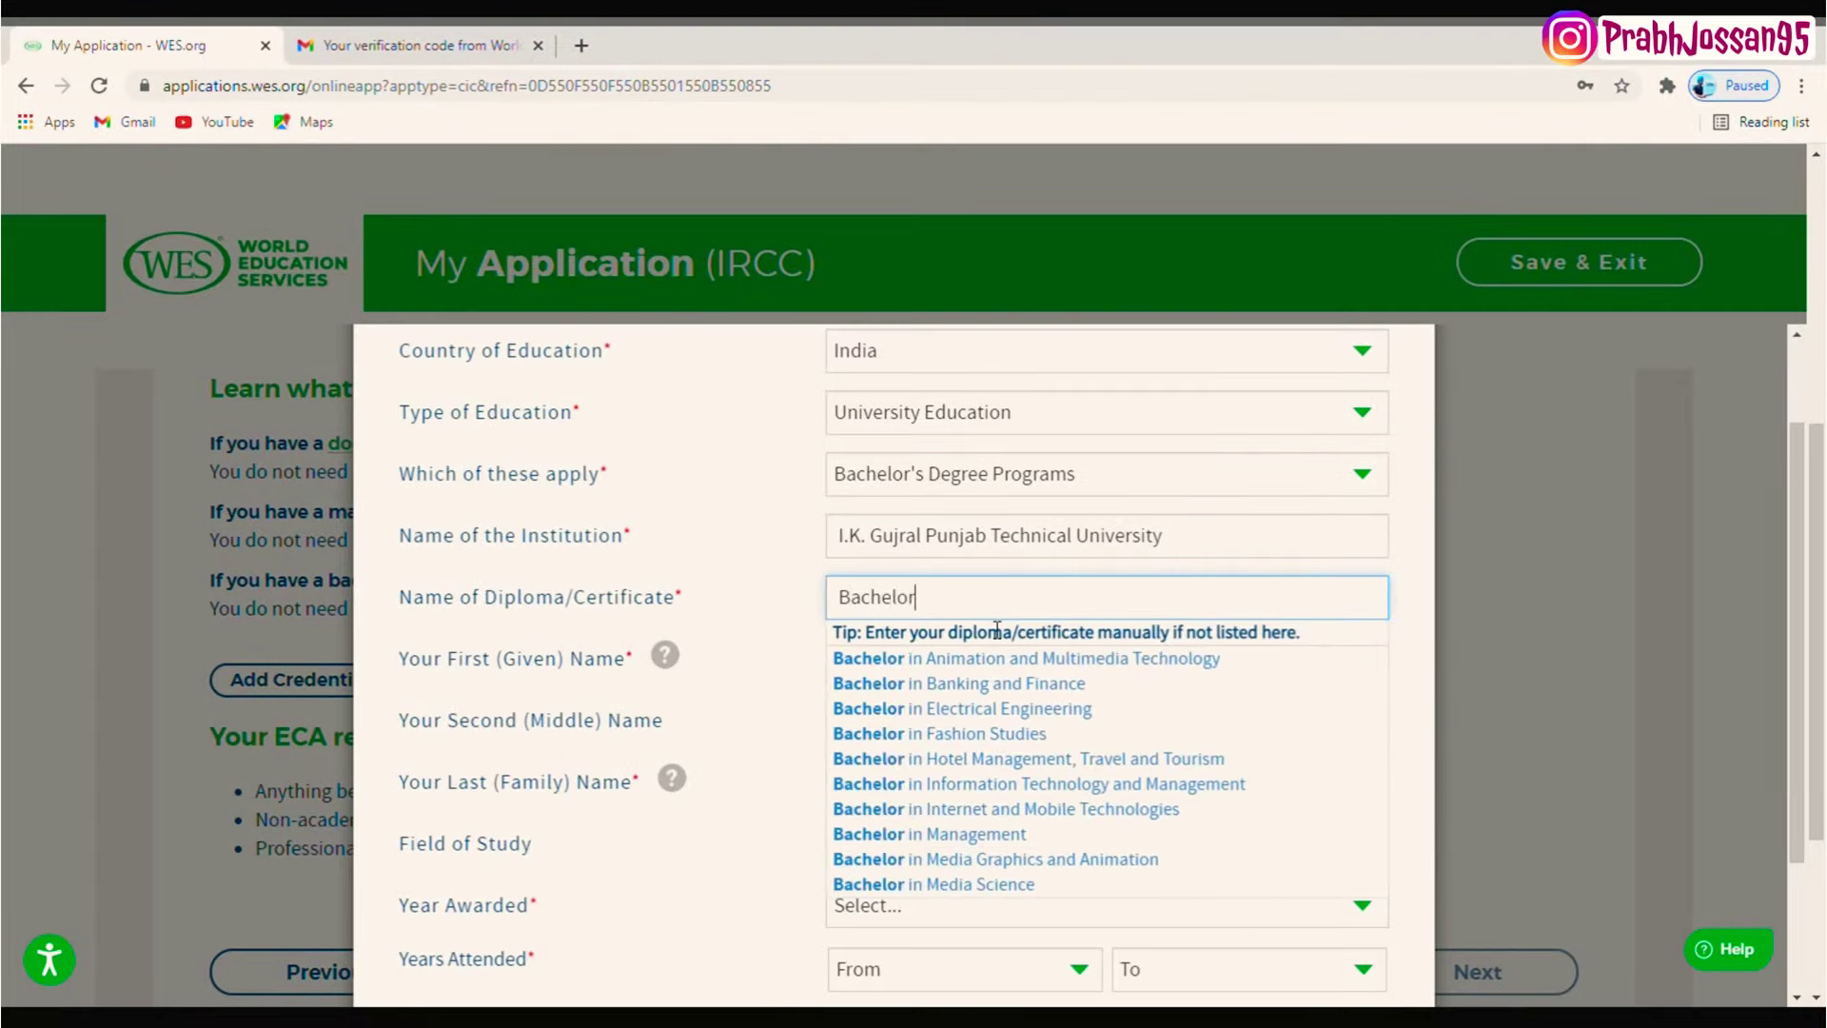
type("of te")
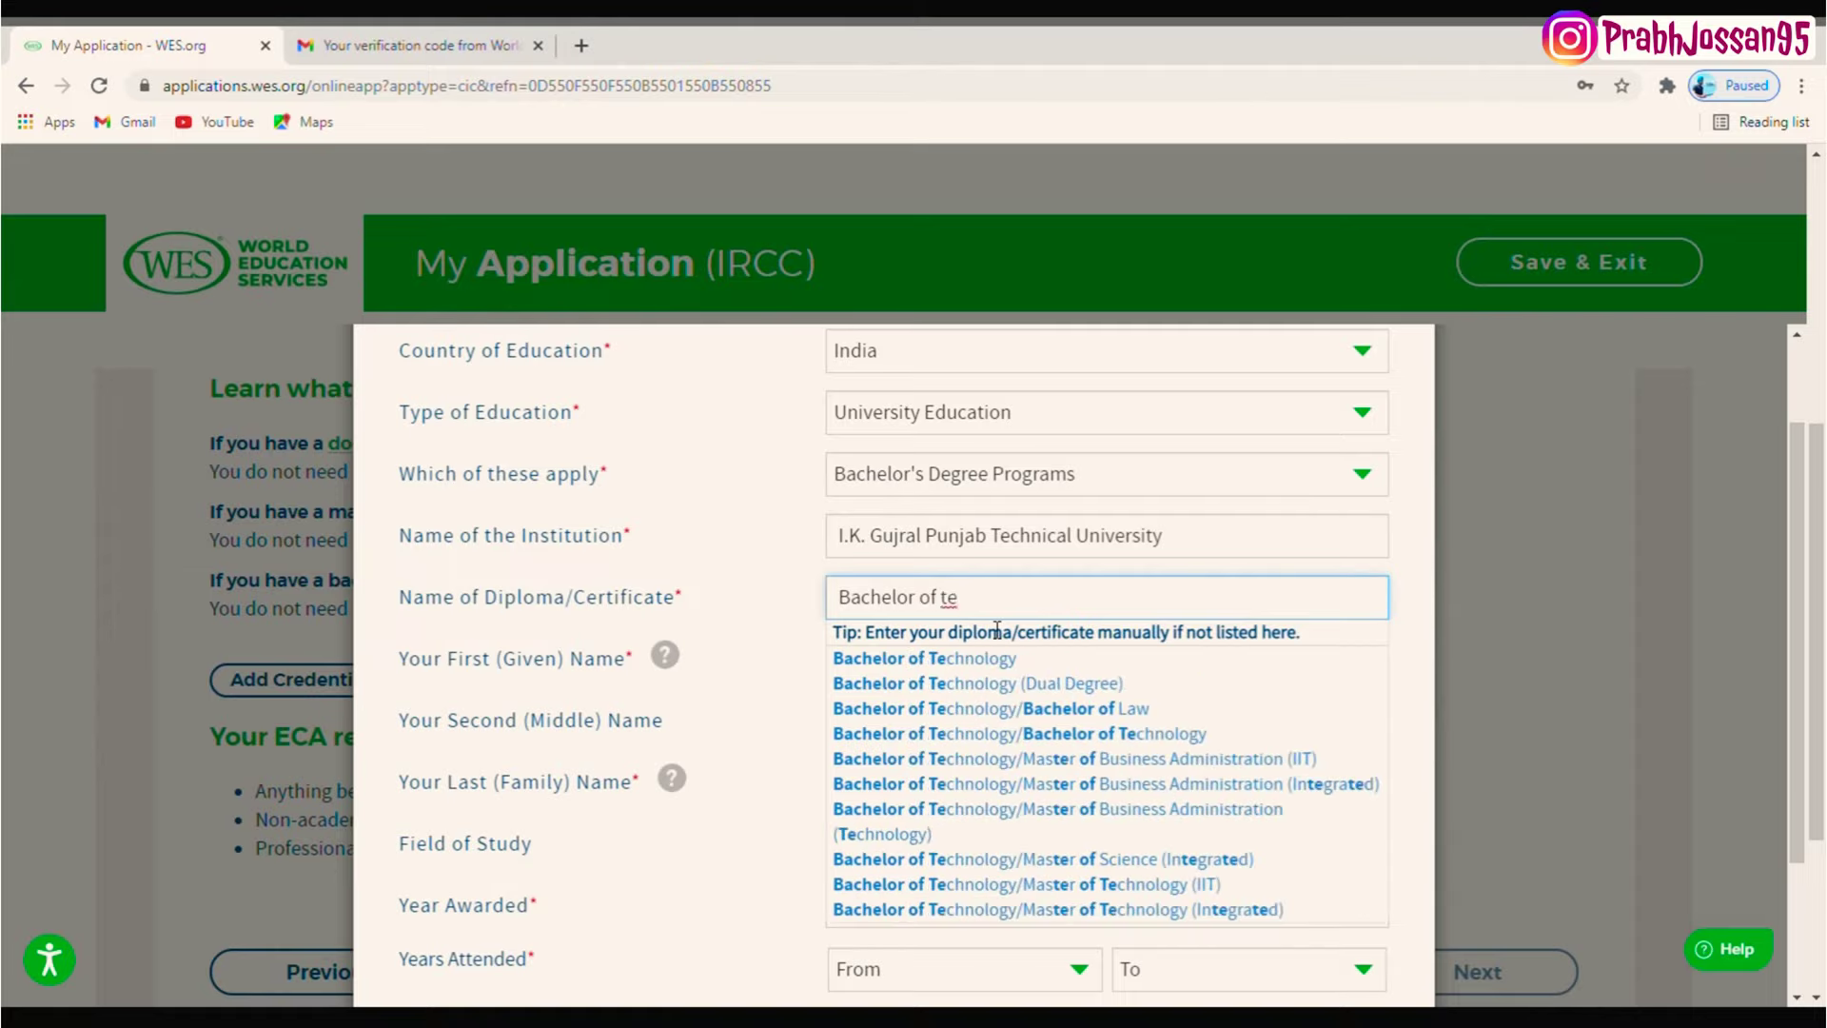
left_click(996, 659)
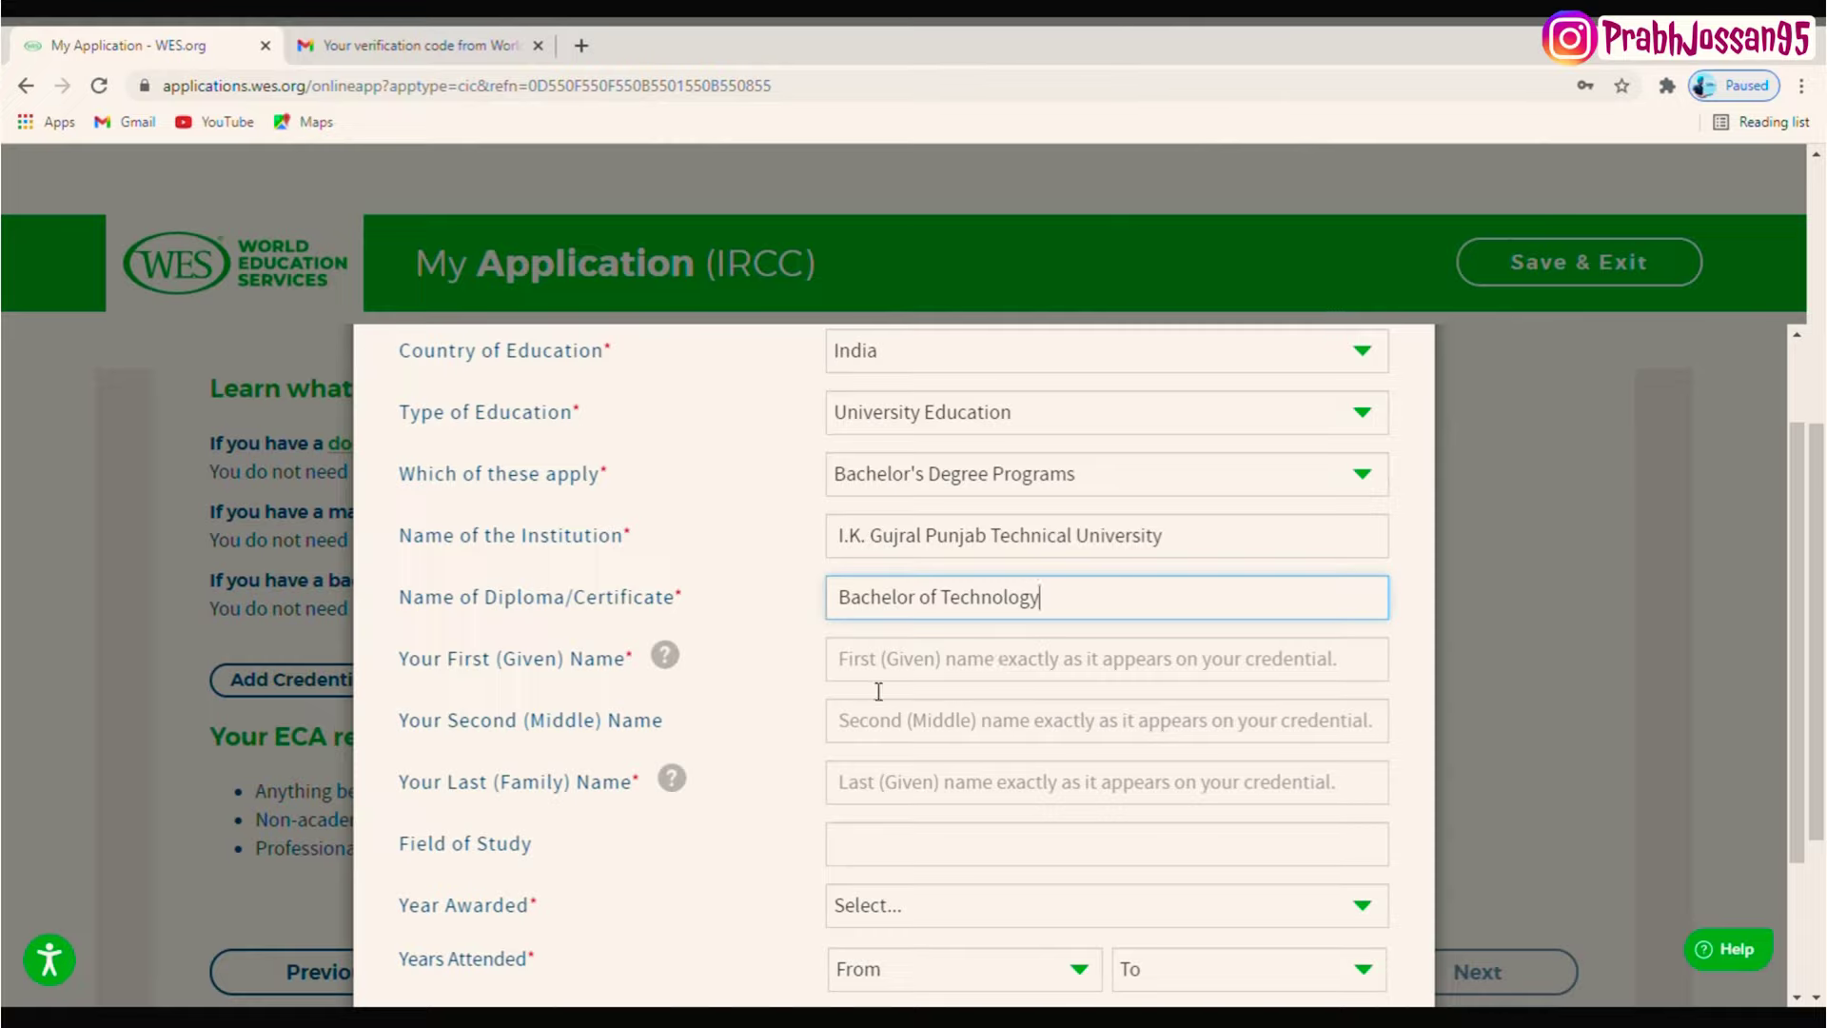
- Enter the applicant's given names as the name on the credential and '.' as last name
left_click(904, 674)
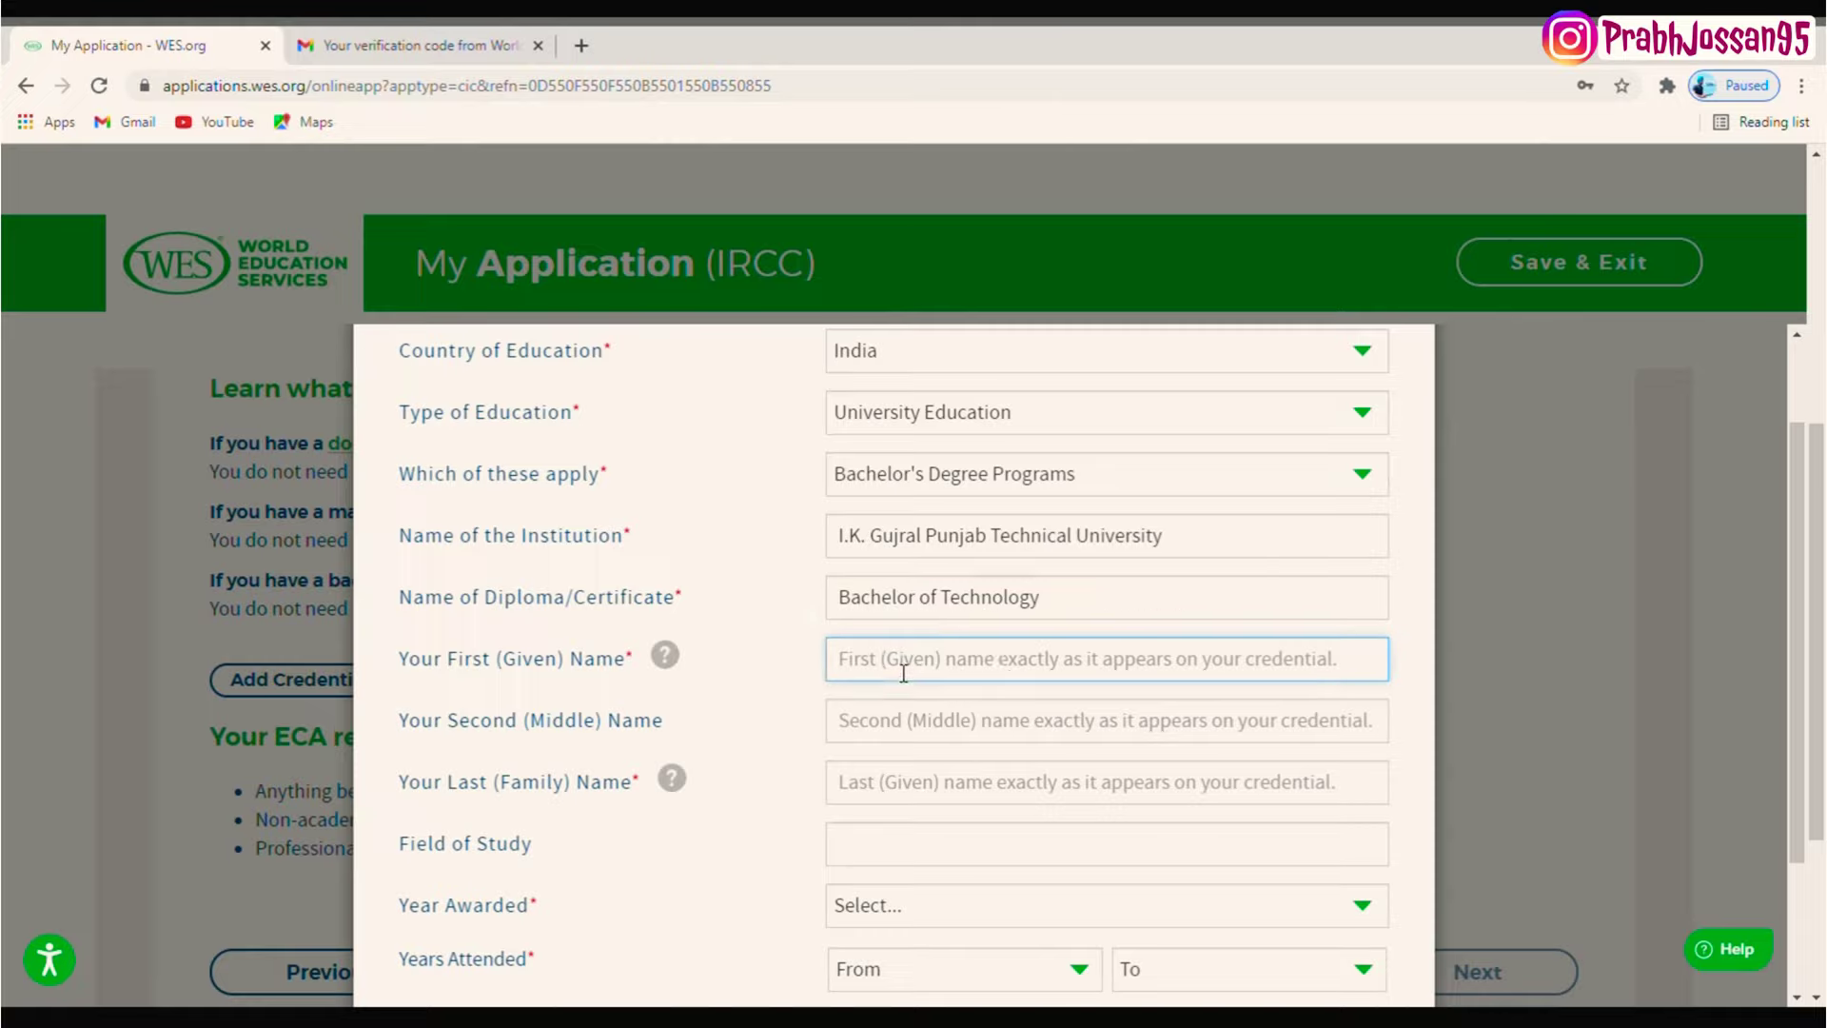
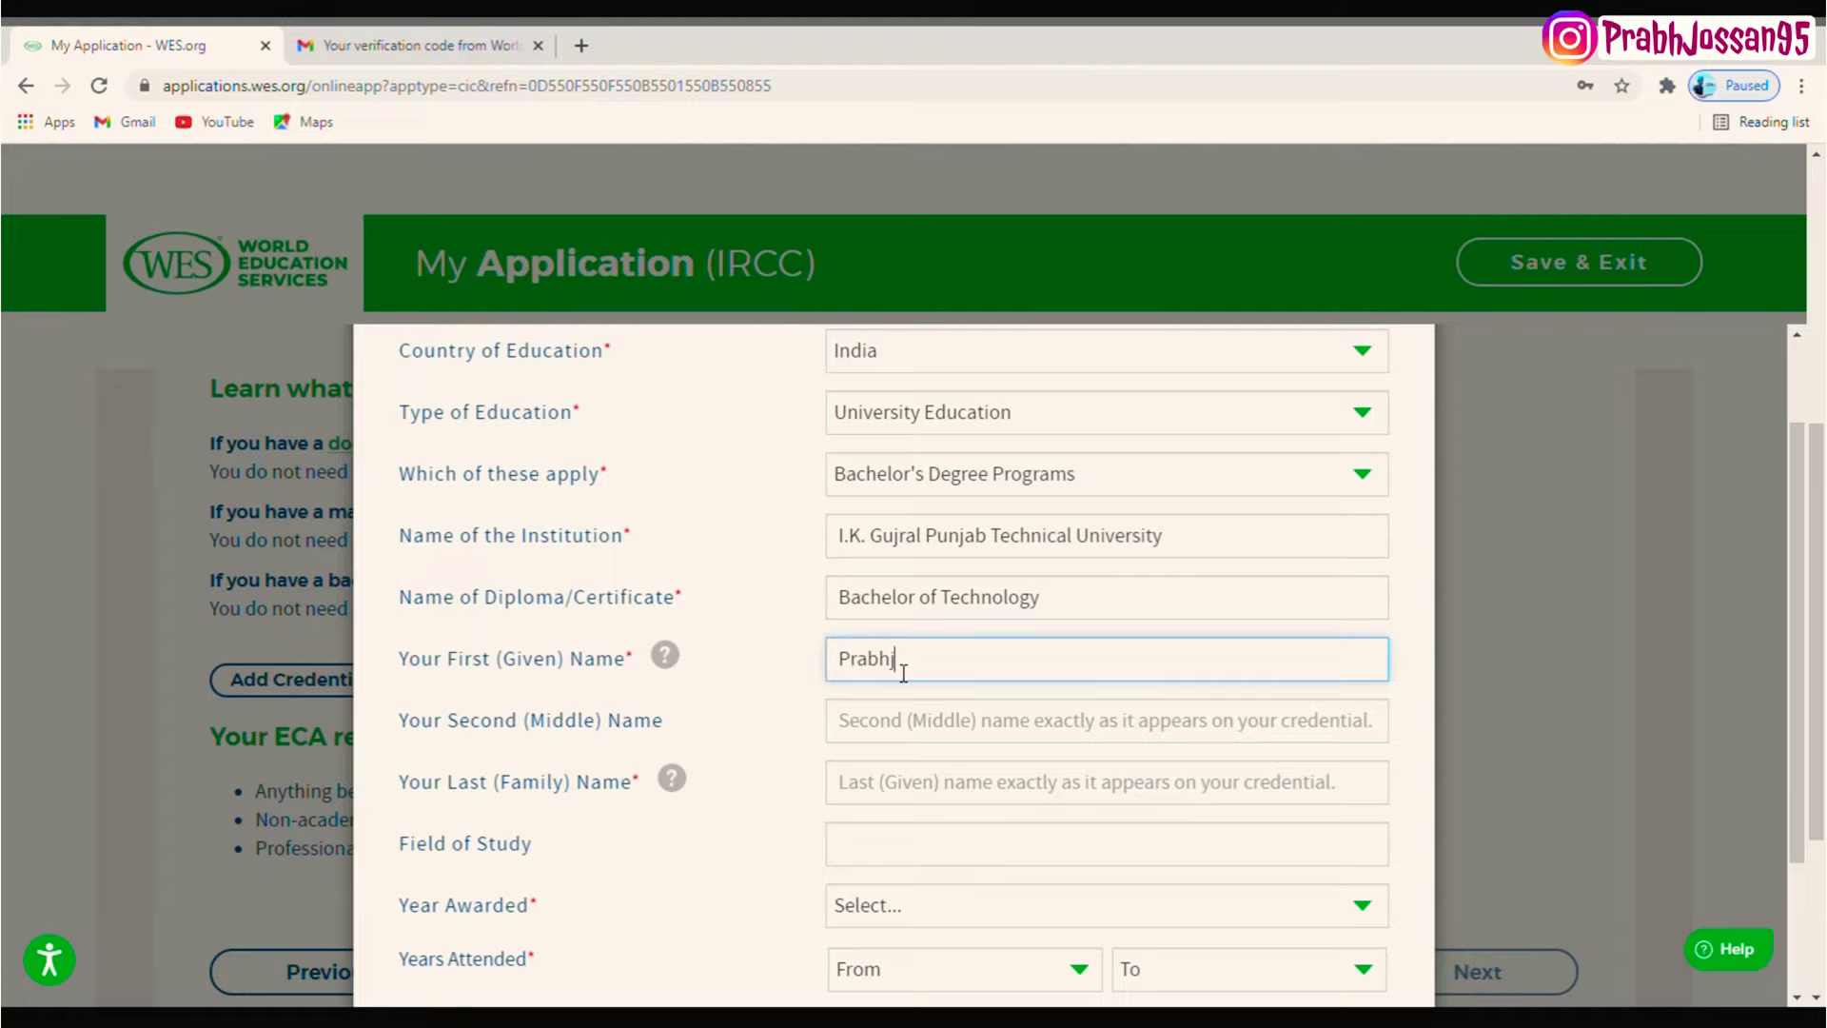
left_click(943, 795)
type(".")
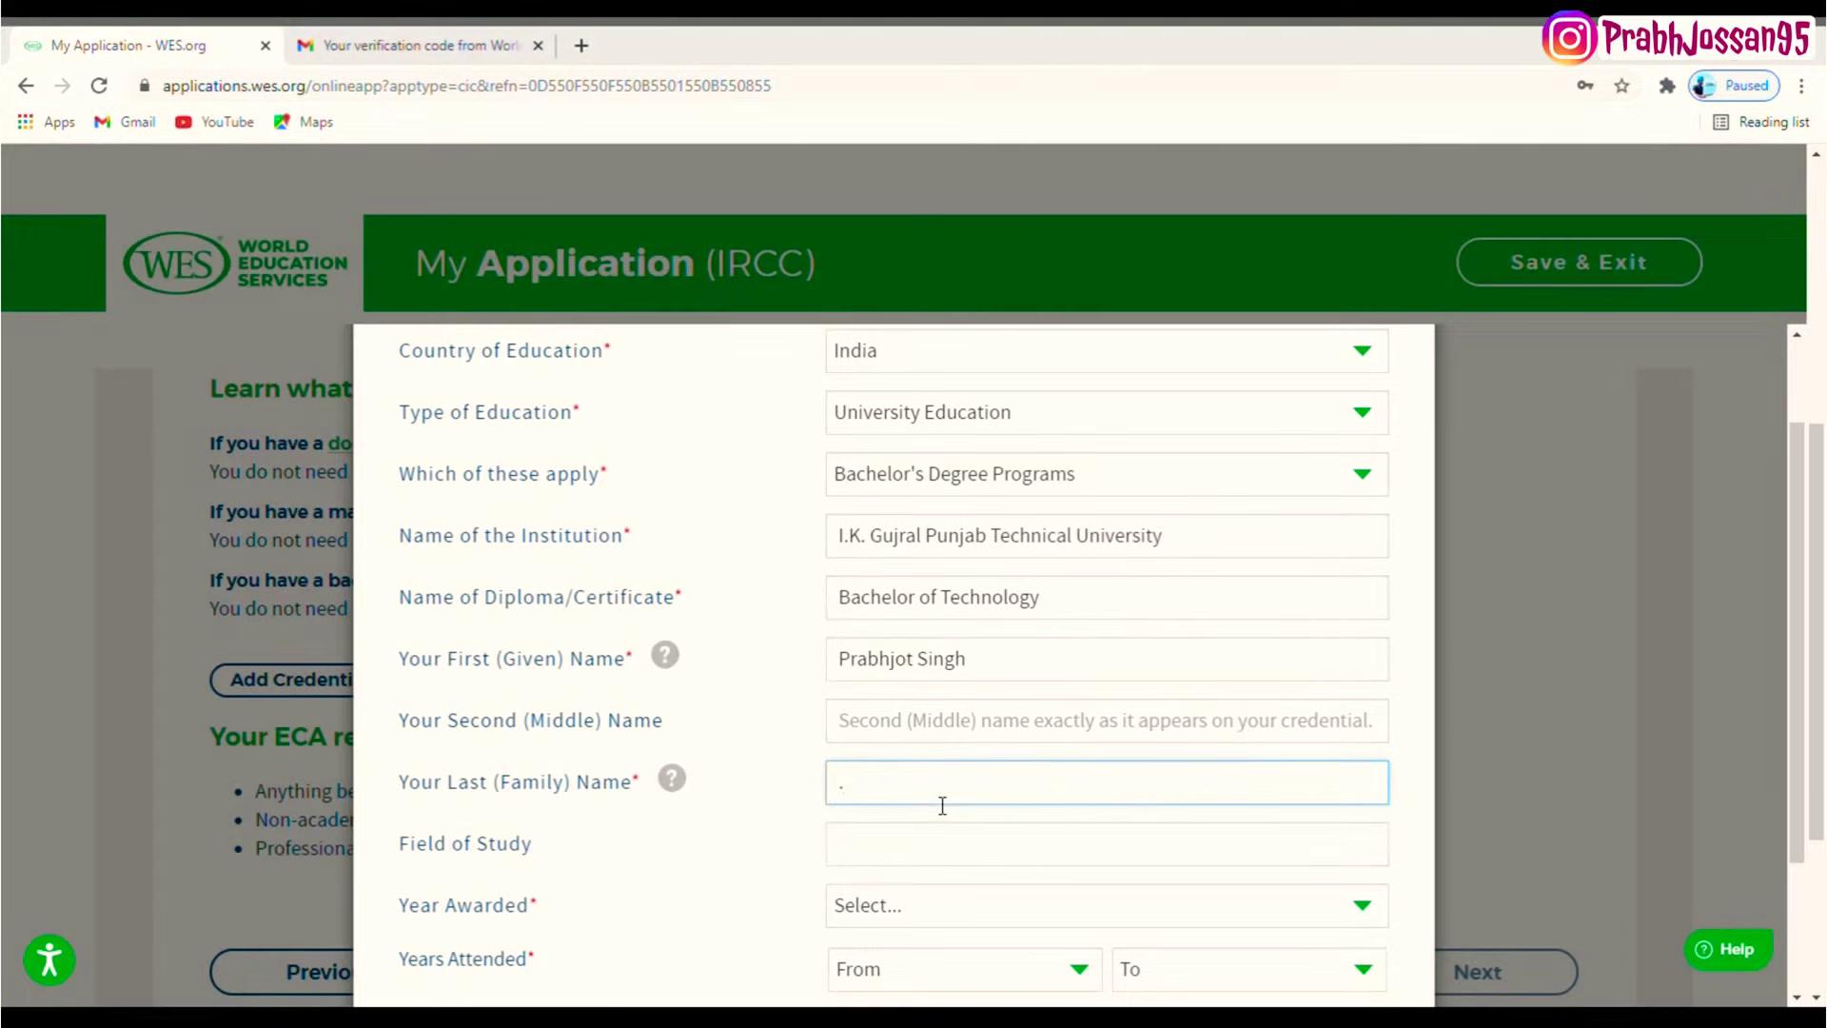
scroll(1773, 761, "down", 2)
- Enter Civil engineering, awarded 2016, attended 2012–2016, and save the credential
left_click(1119, 674)
type("C")
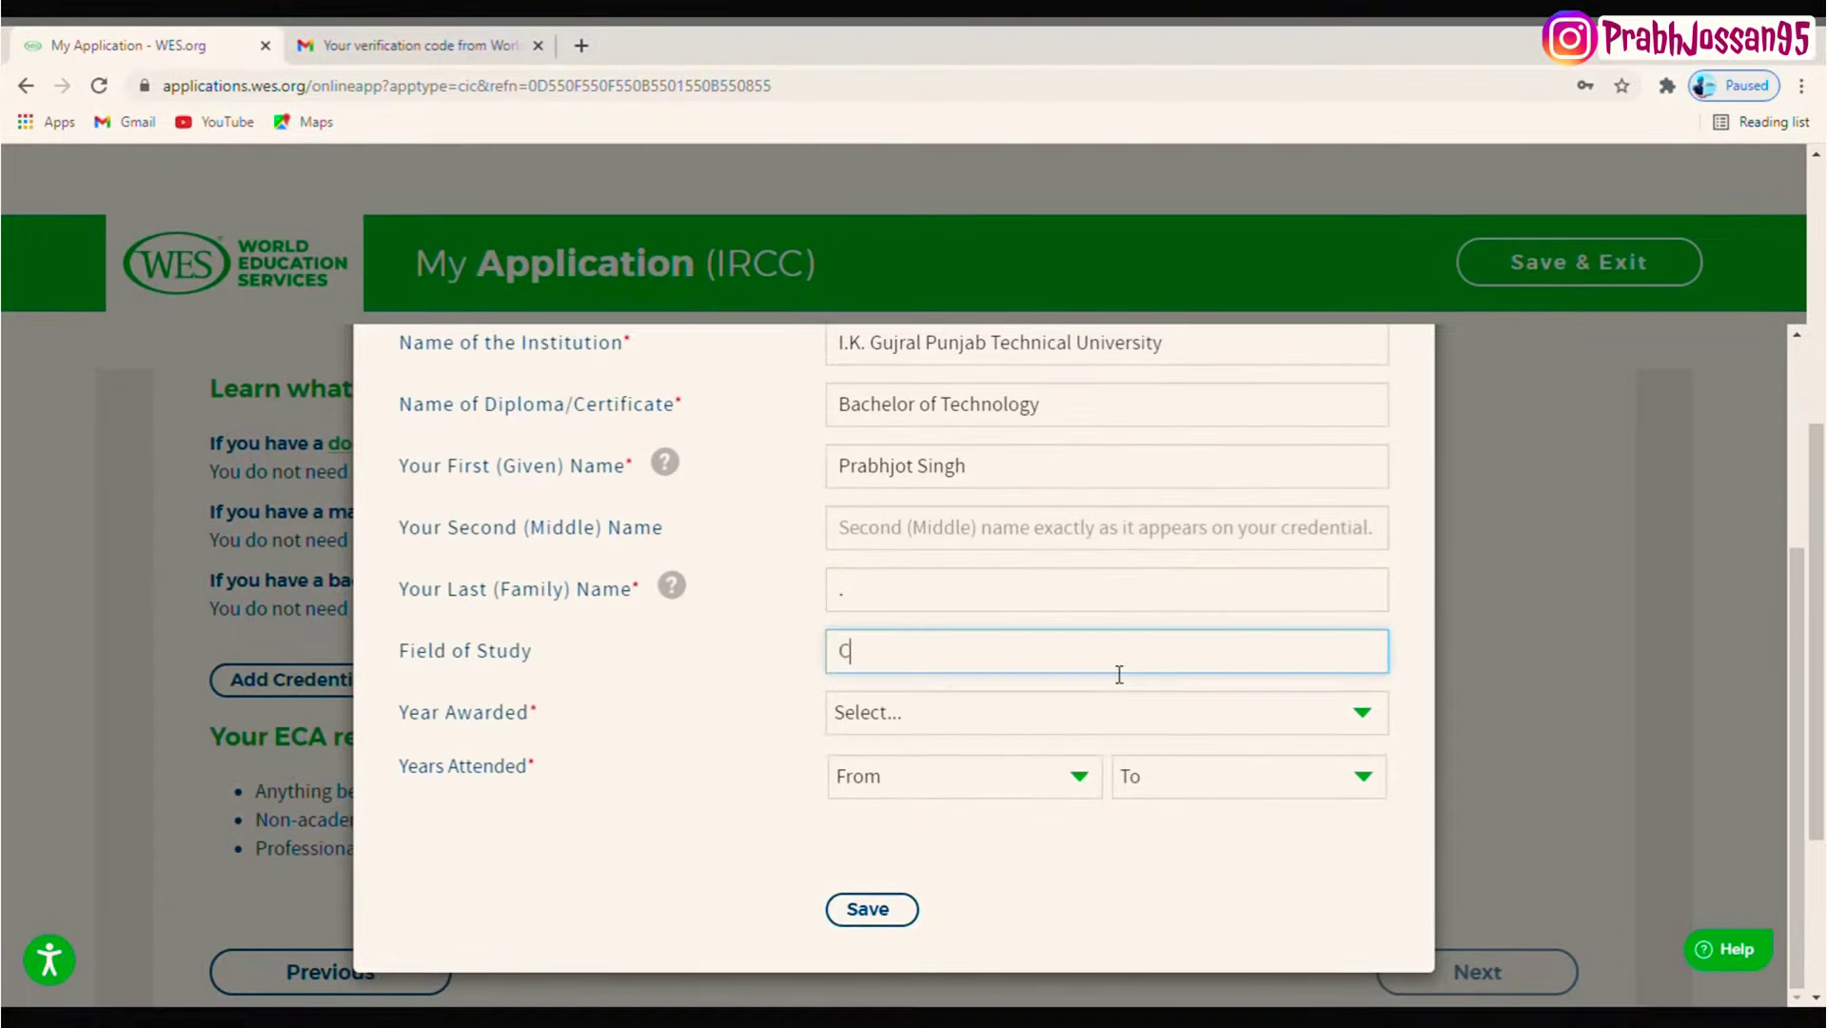
type("ivil engineering")
key("Tab")
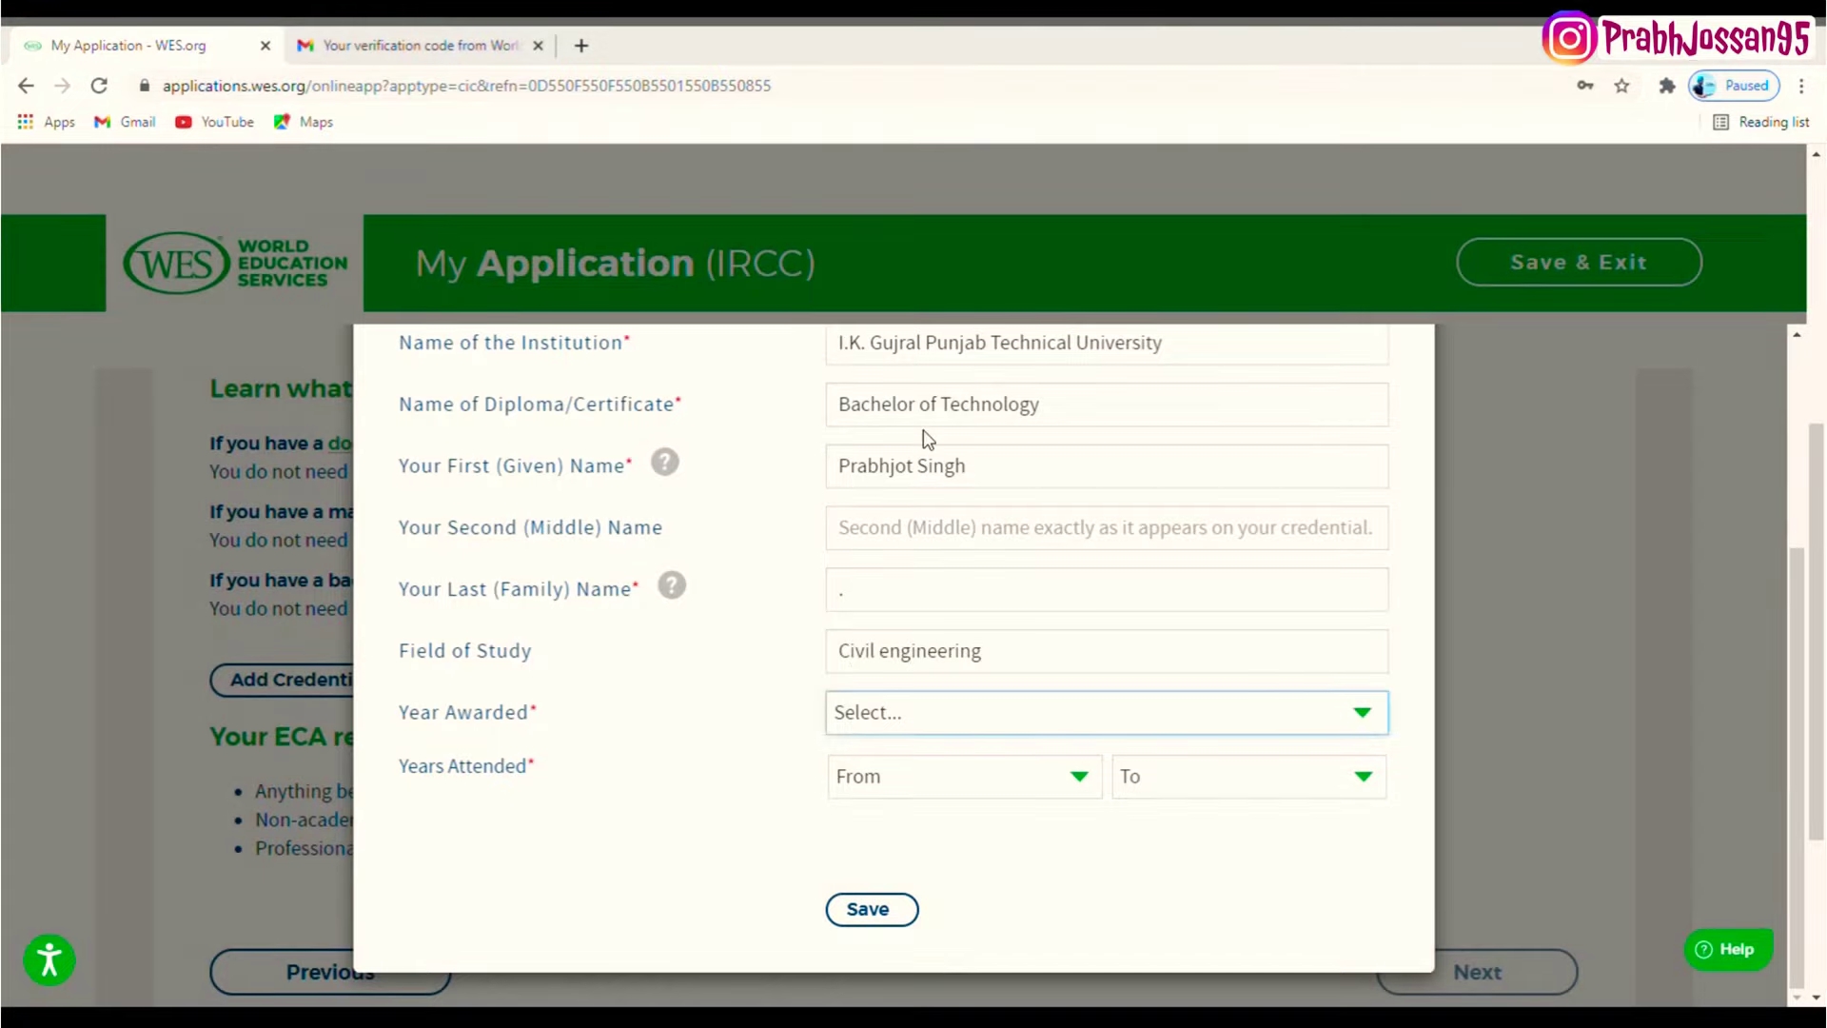
type("2016")
left_click(869, 777)
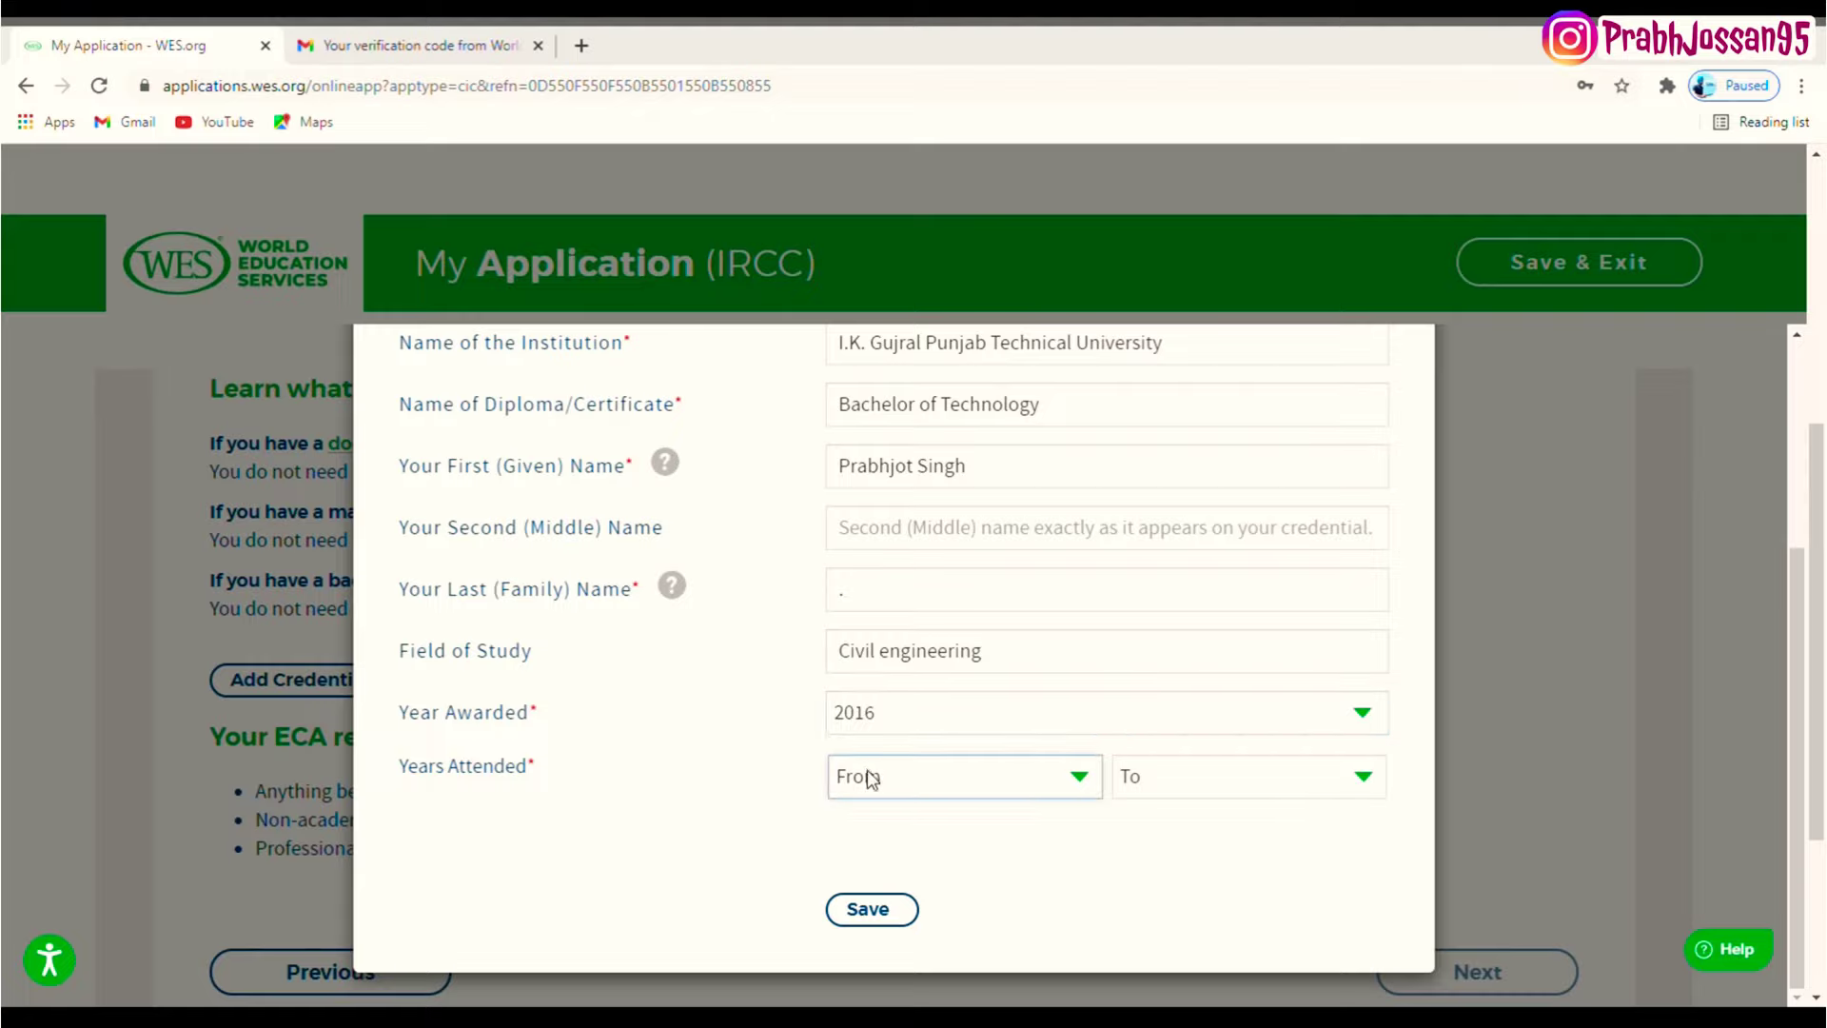
type("2012")
key("Tab")
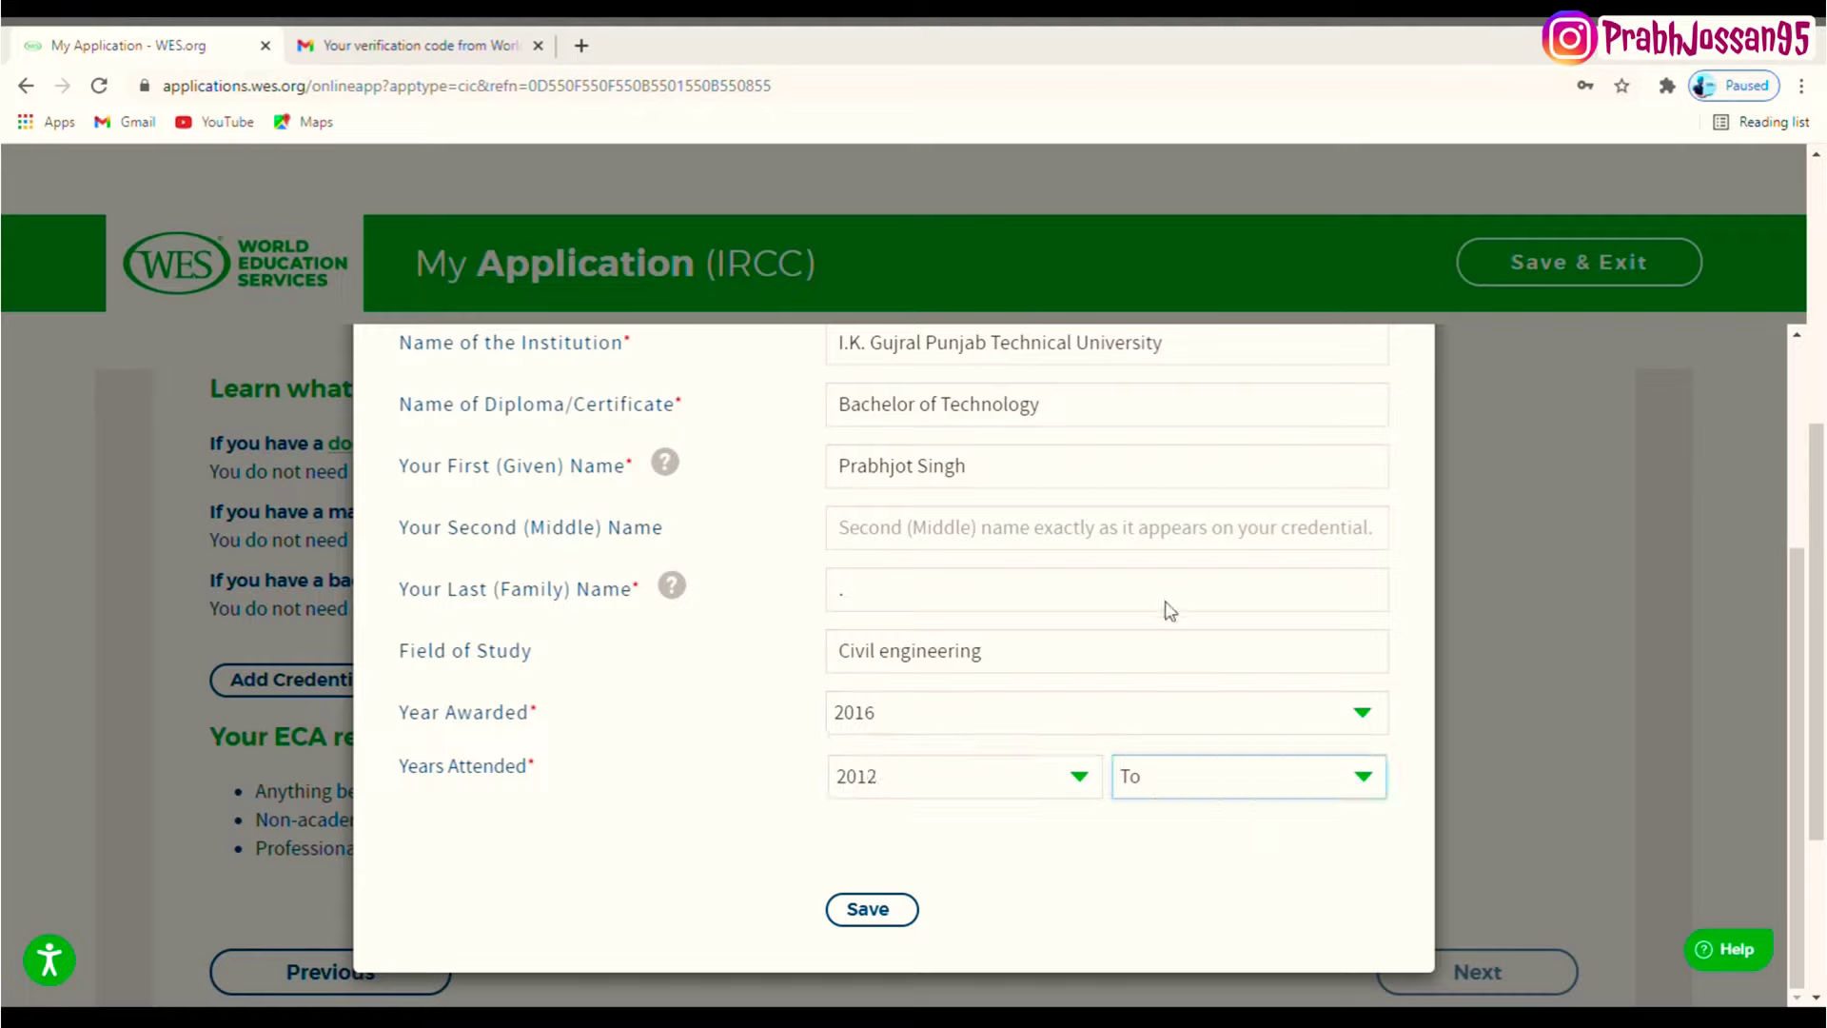
type("2016")
left_click(892, 909)
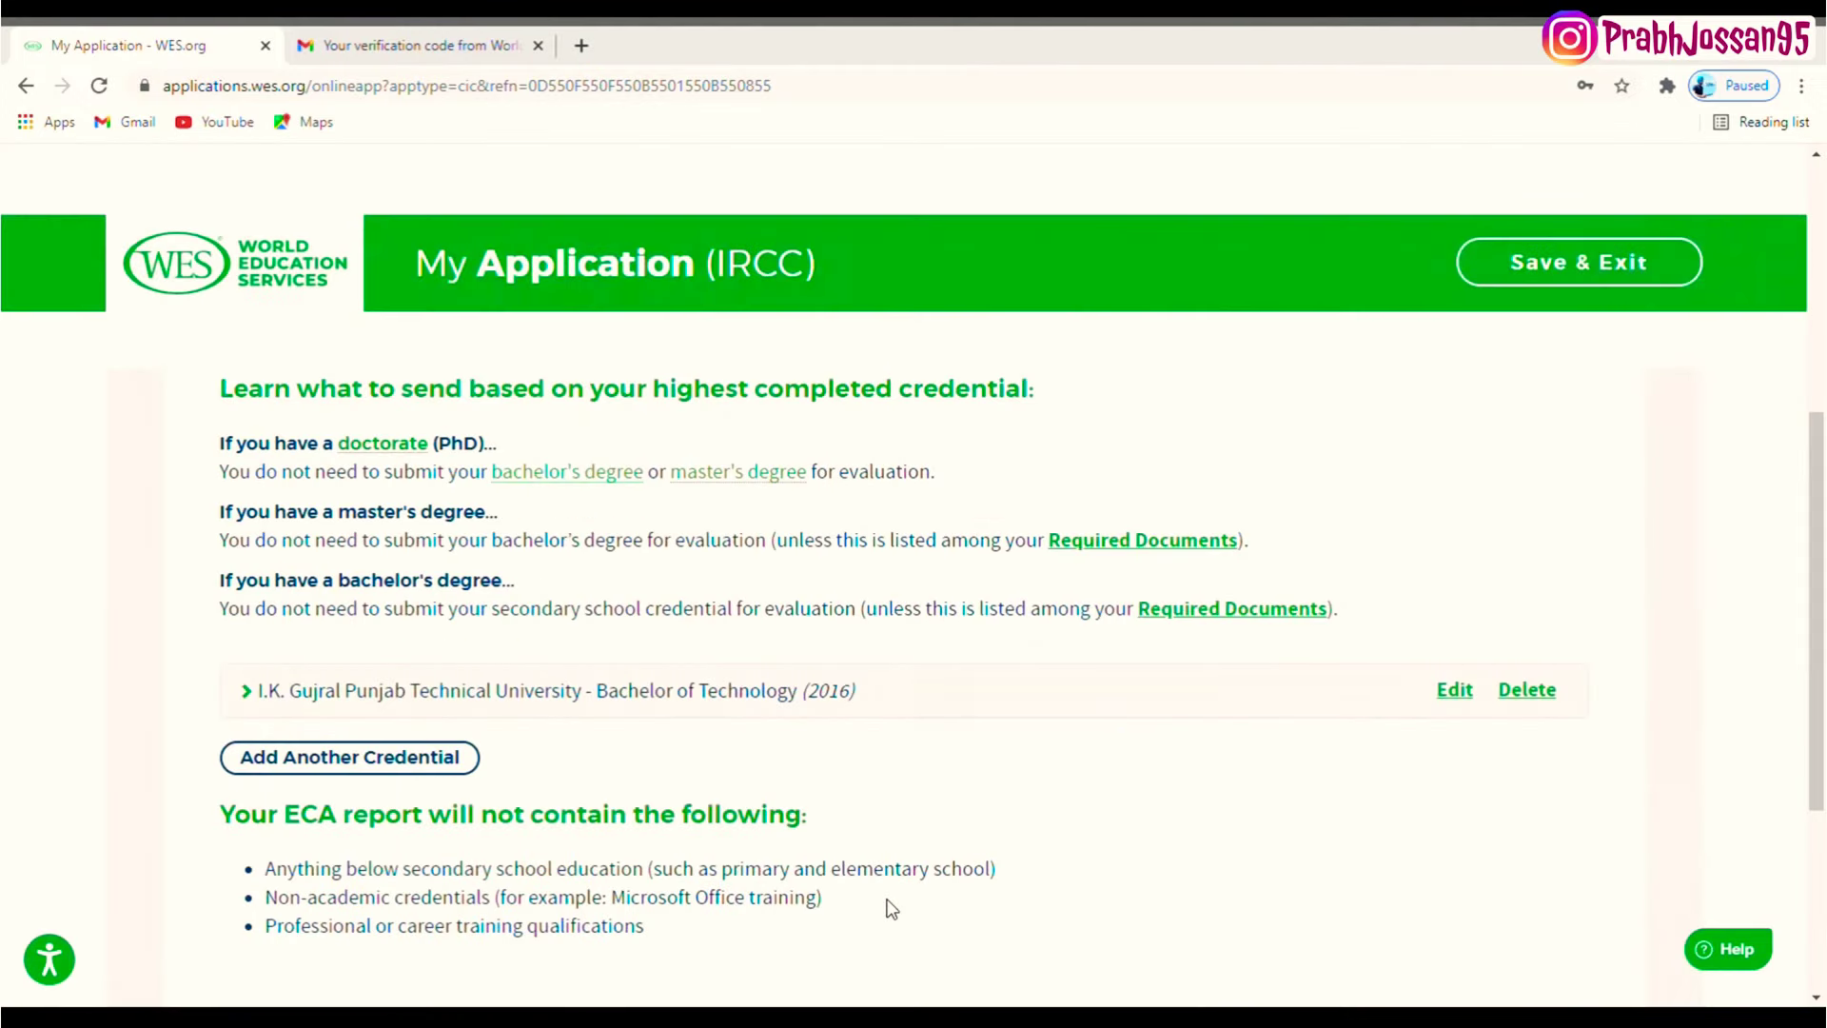
- Continue past the credential list to Report Recipients and review the note about your report copy
scroll(1744, 504, "down", 1)
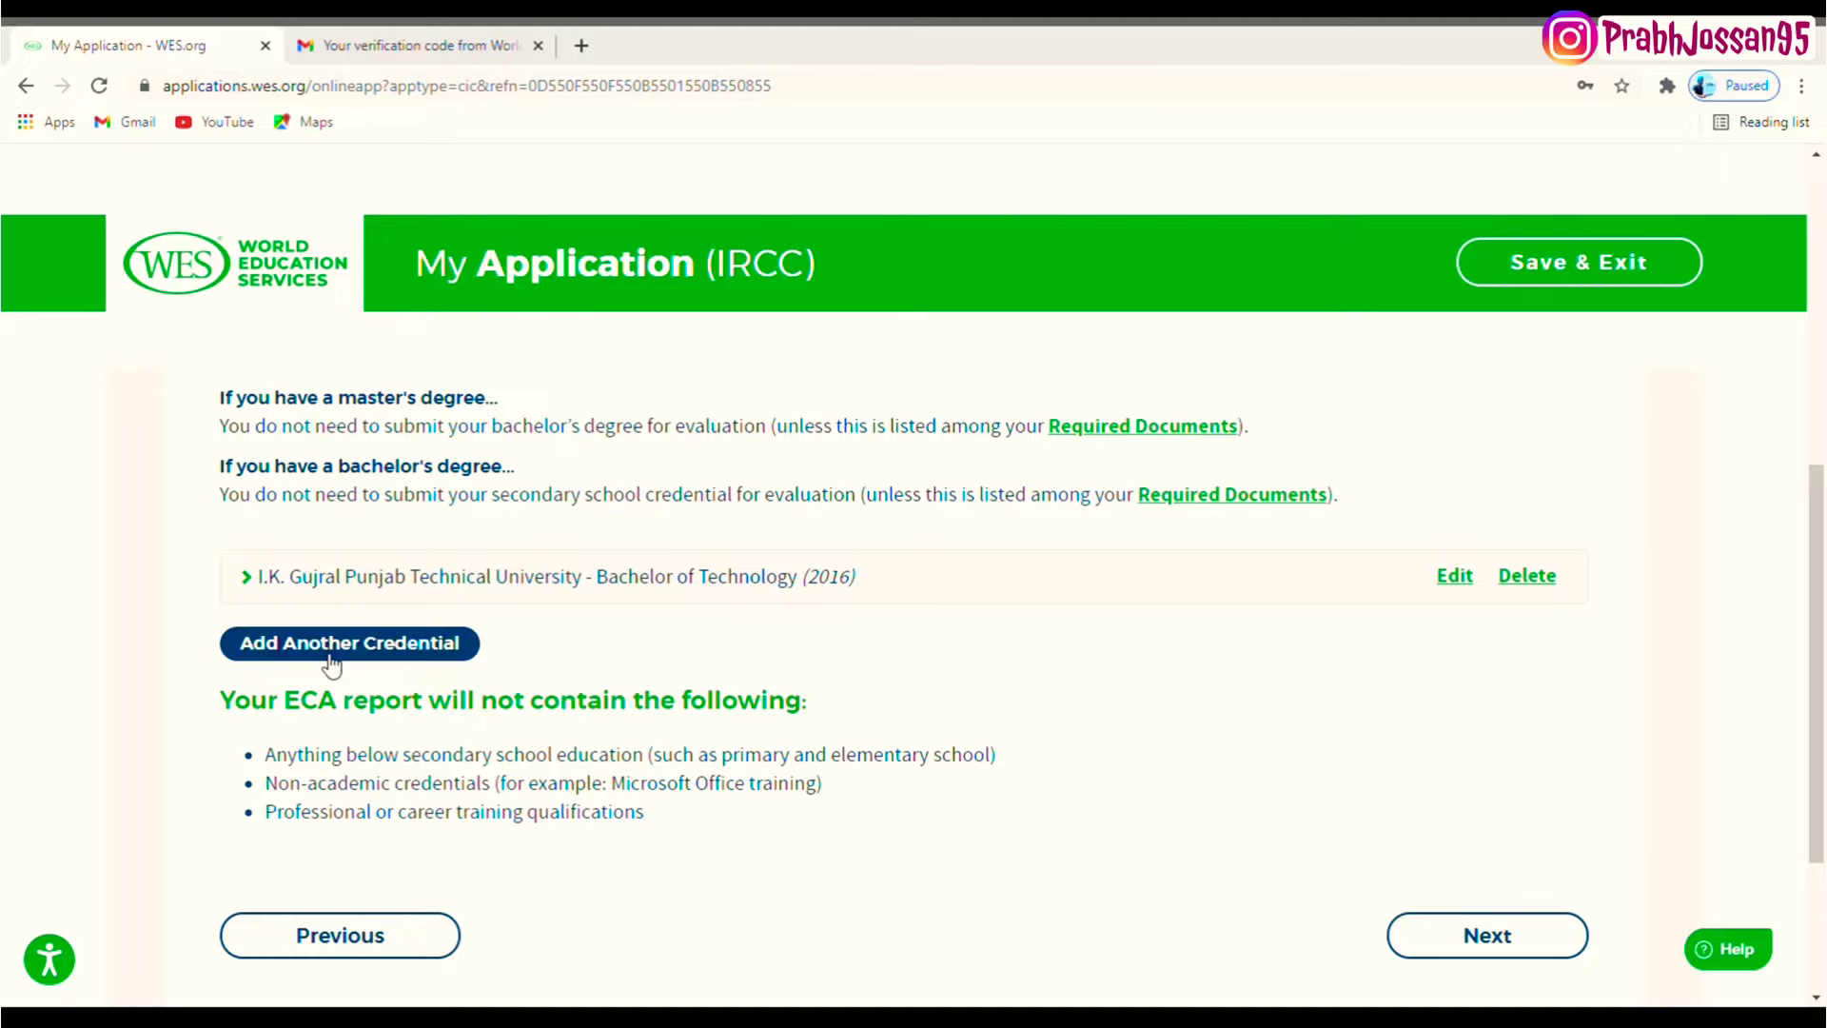
scroll(1043, 659, "down", 1)
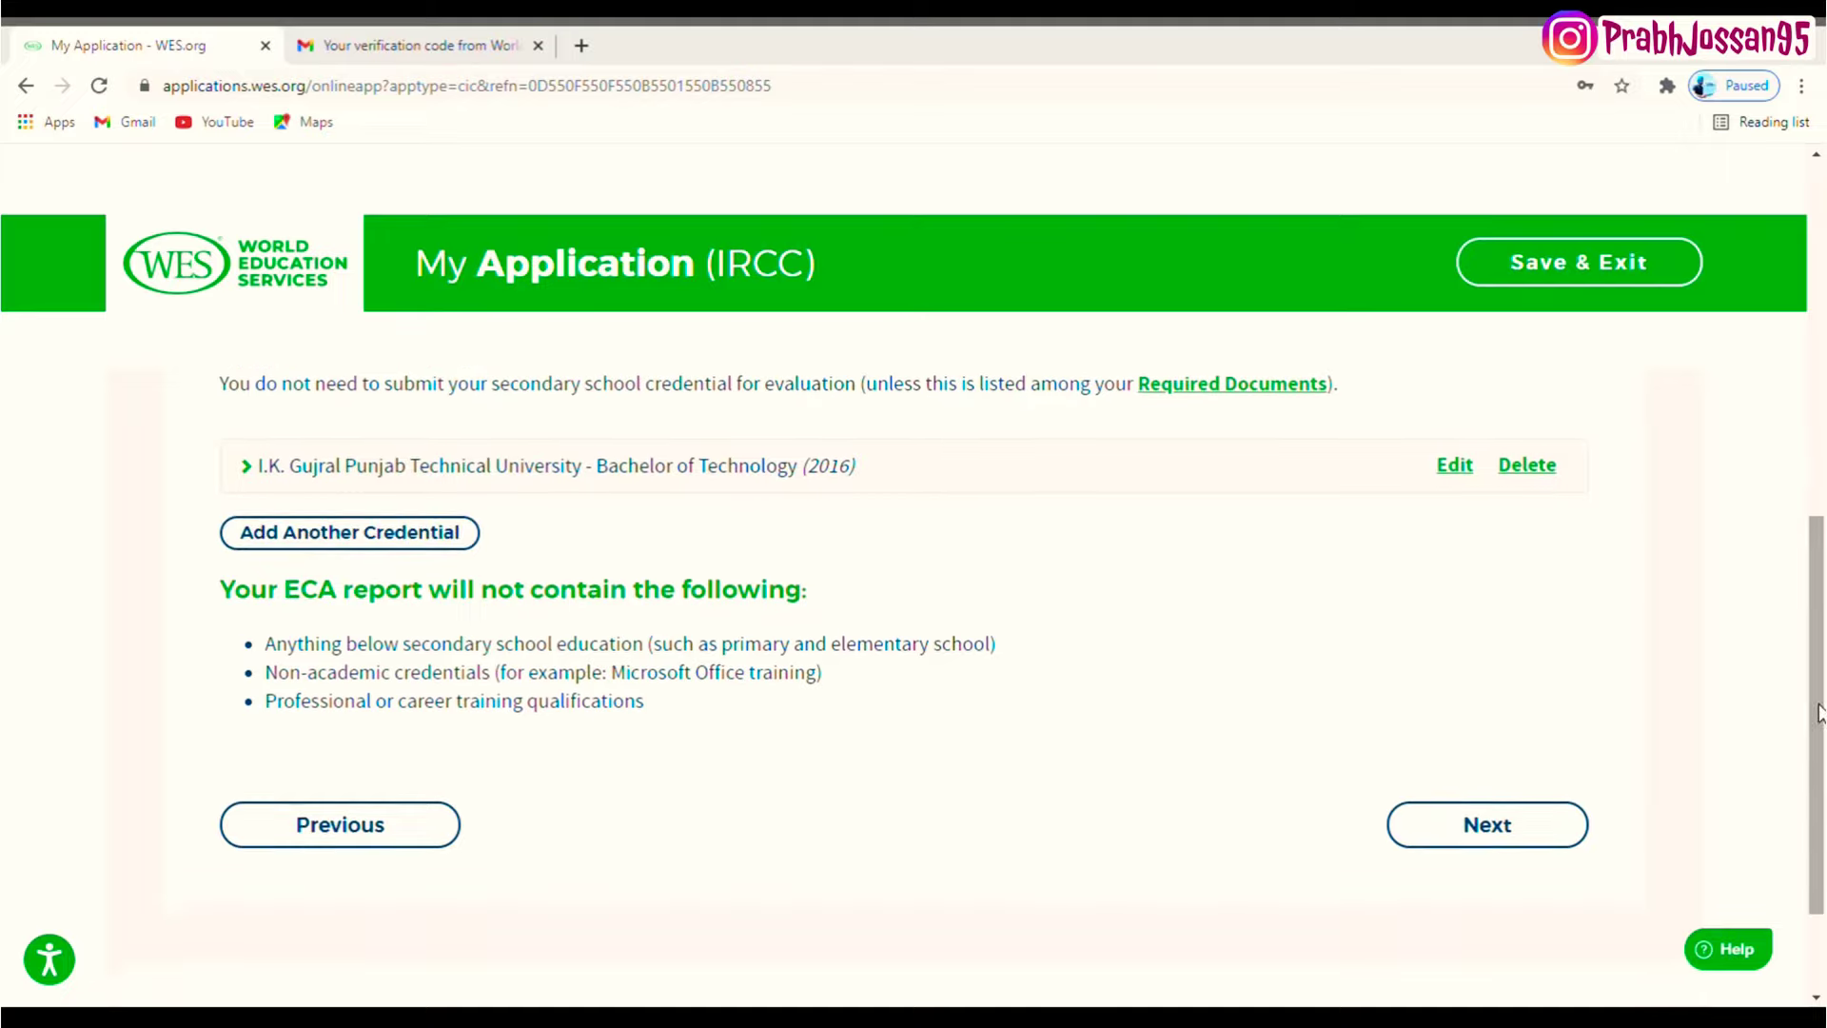
left_click(1529, 825)
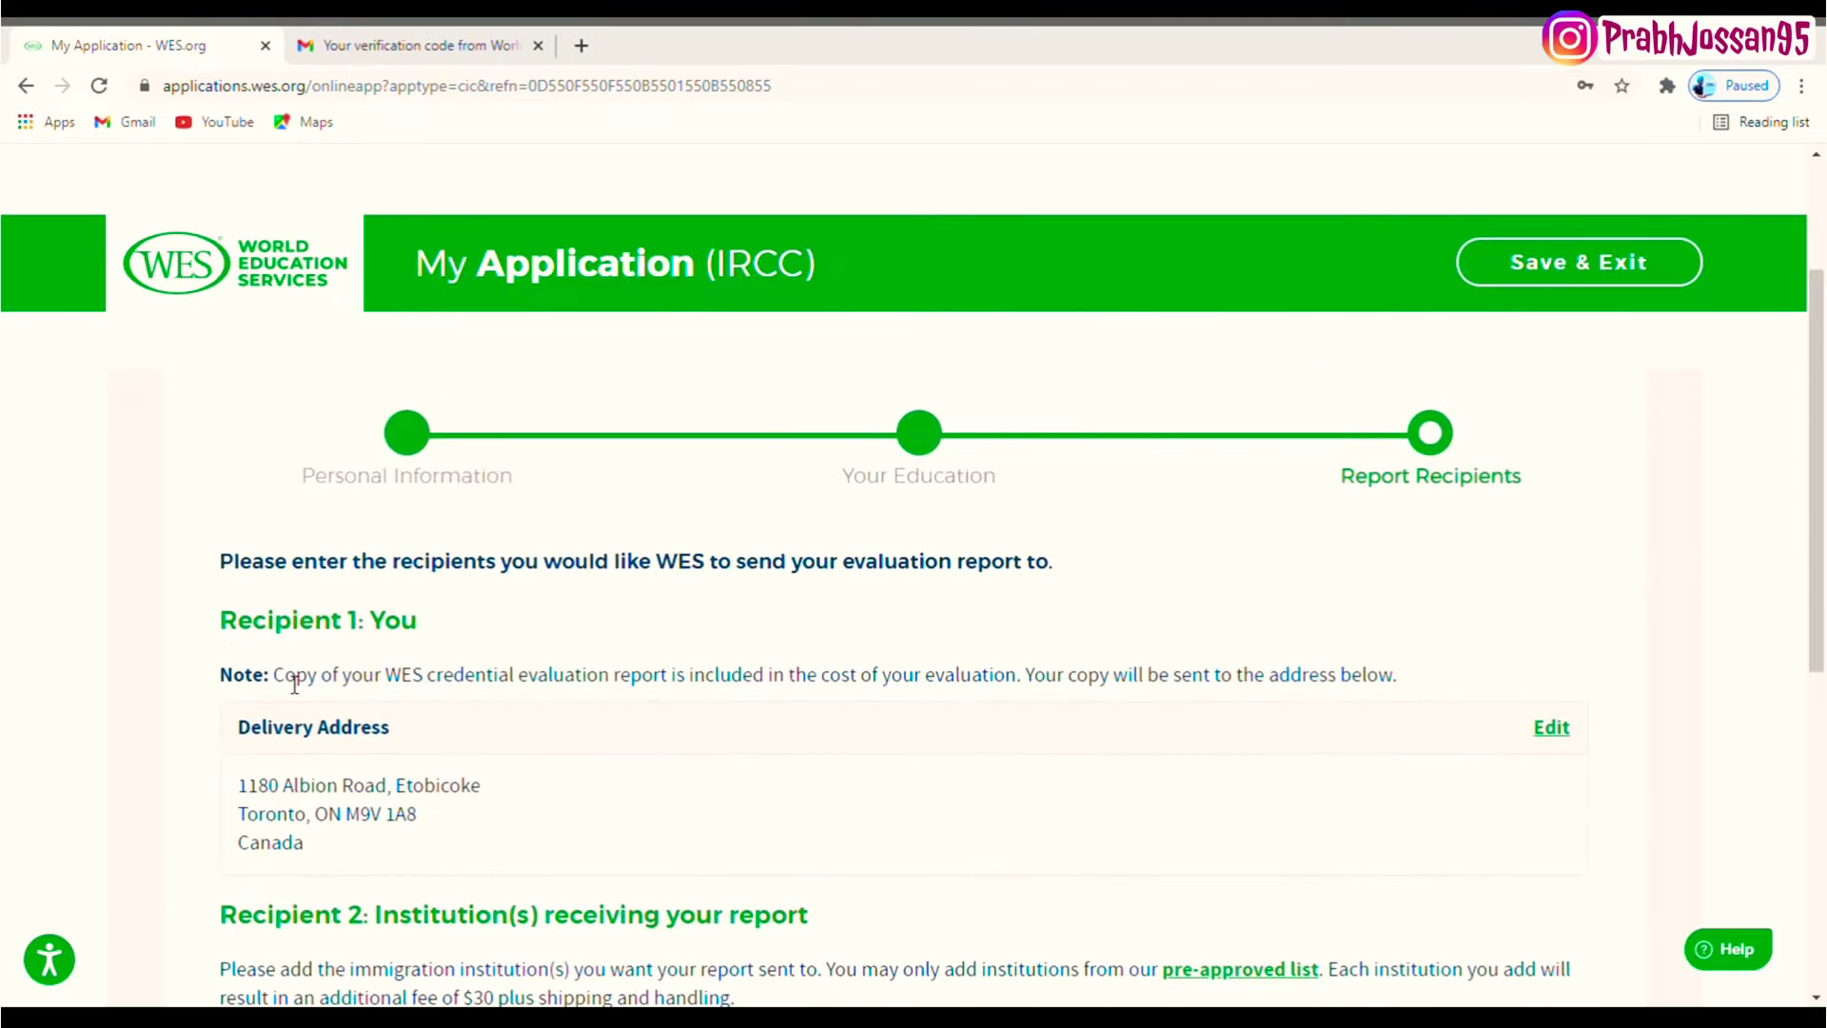
left_click_drag(286, 676, 1011, 682)
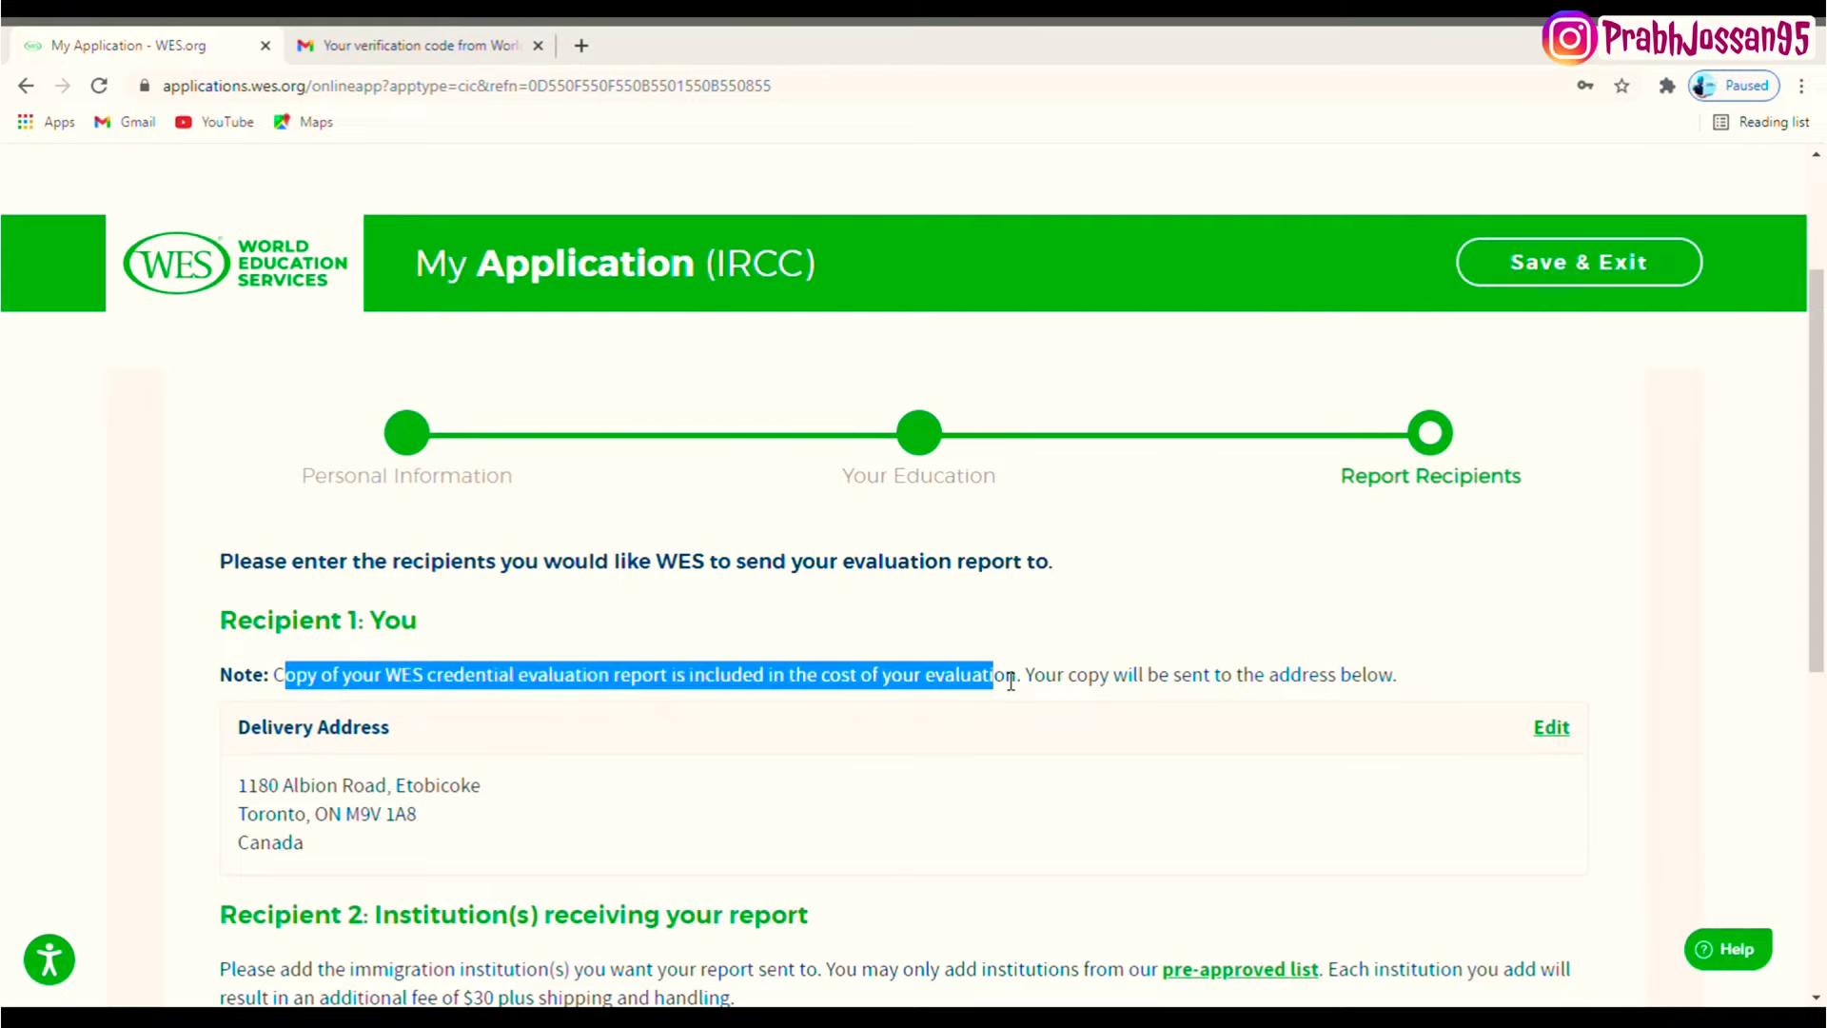
left_click_drag(1818, 554, 1822, 652)
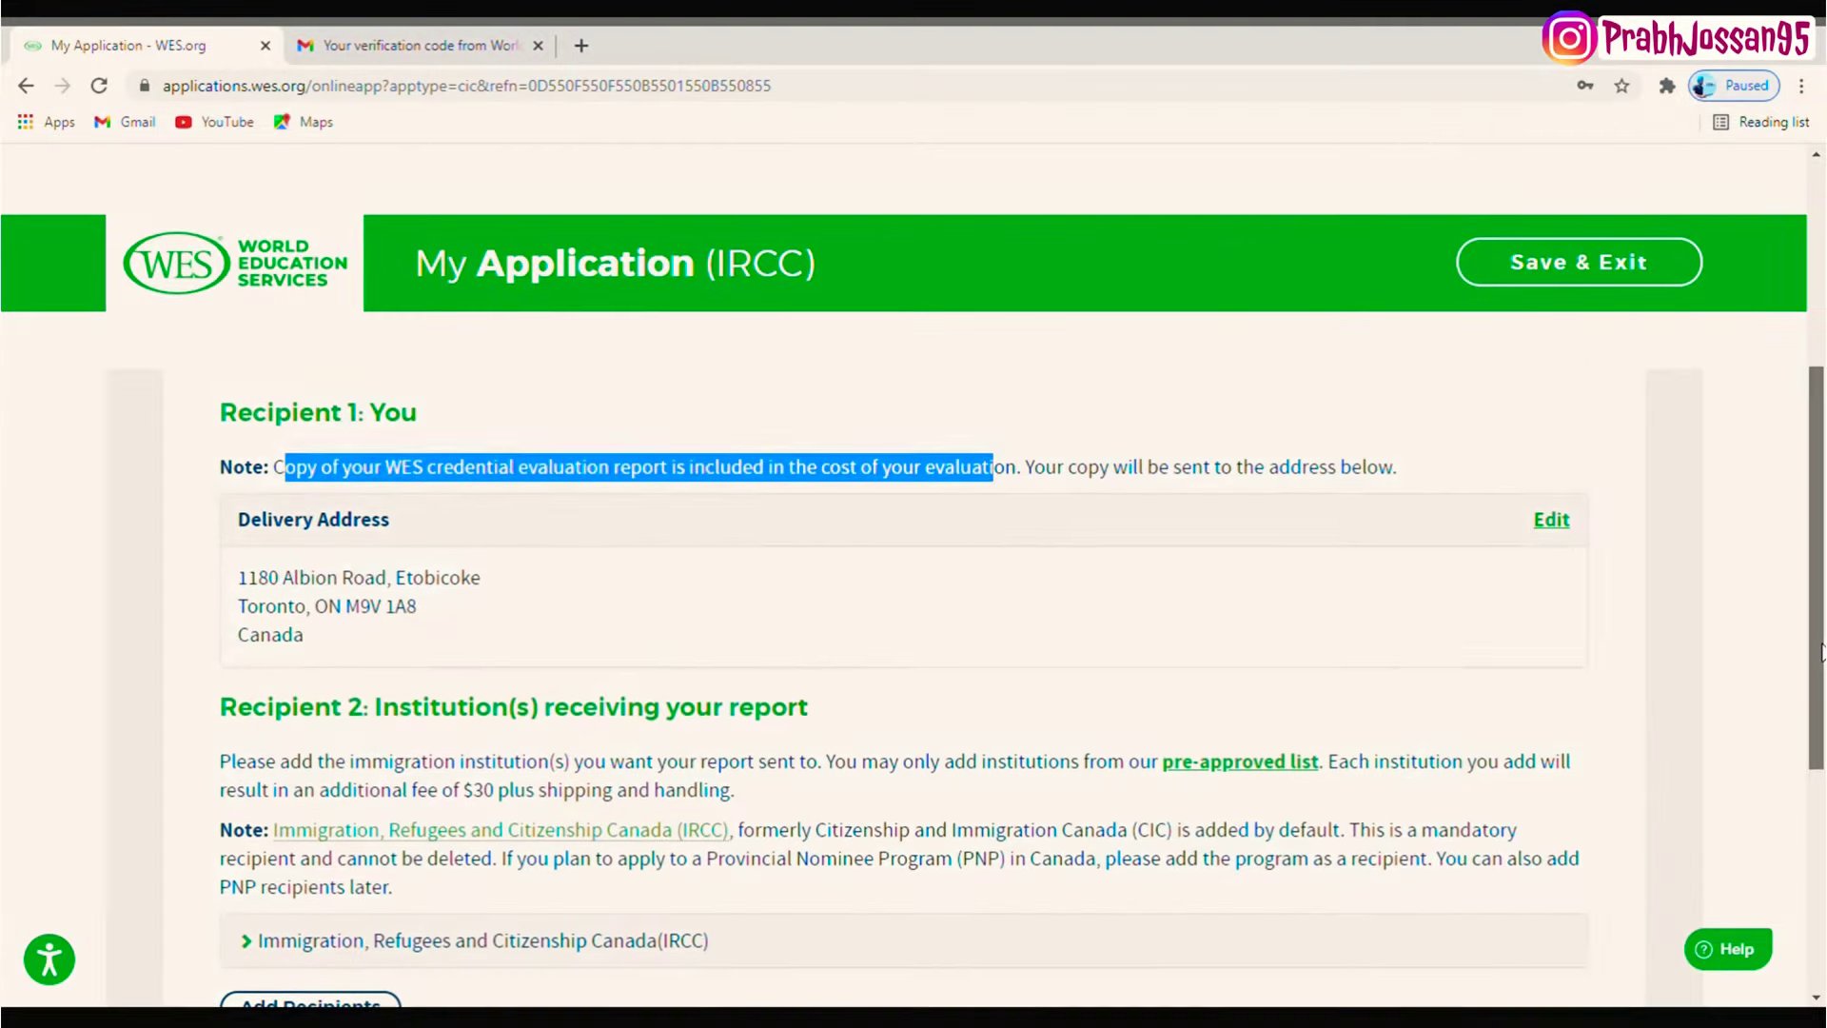
scroll(1522, 761, "down", 4)
- Move past Report Recipients and review the $220.00 ECA package with its PDF report
left_click(1547, 880)
scroll(1580, 819, "up", 4)
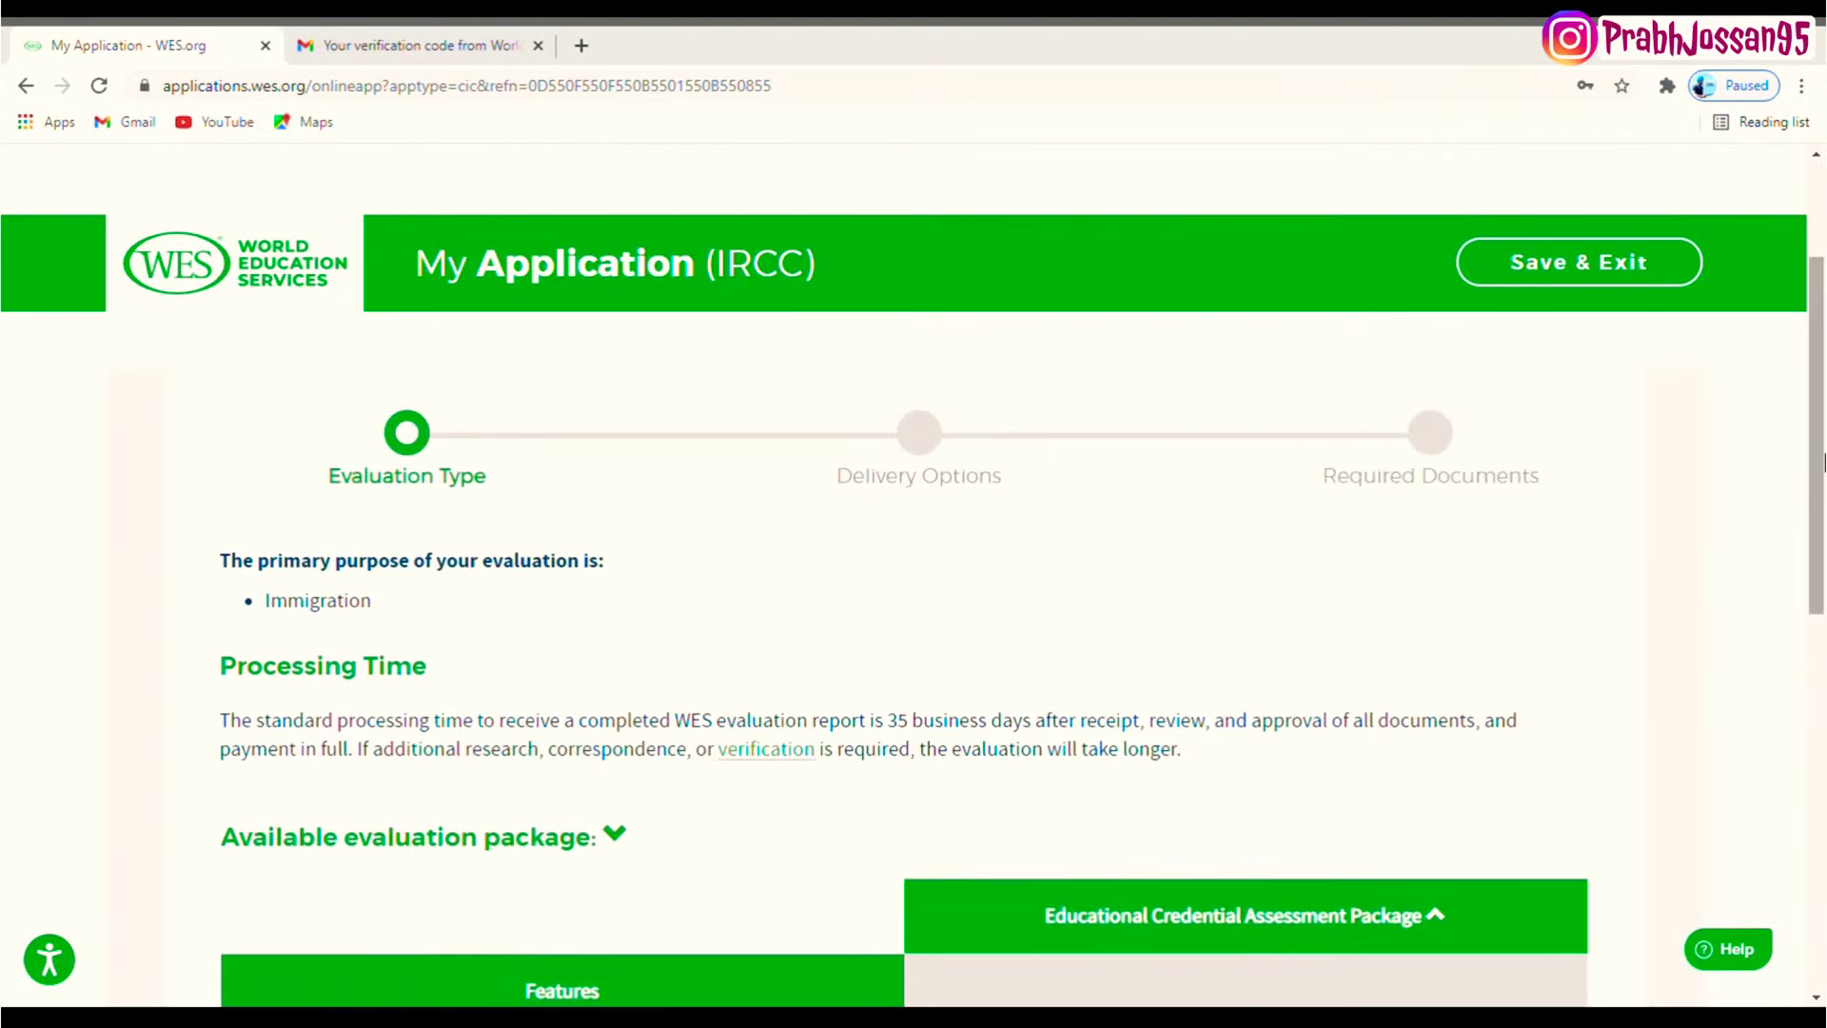
left_click_drag(1821, 463, 1821, 691)
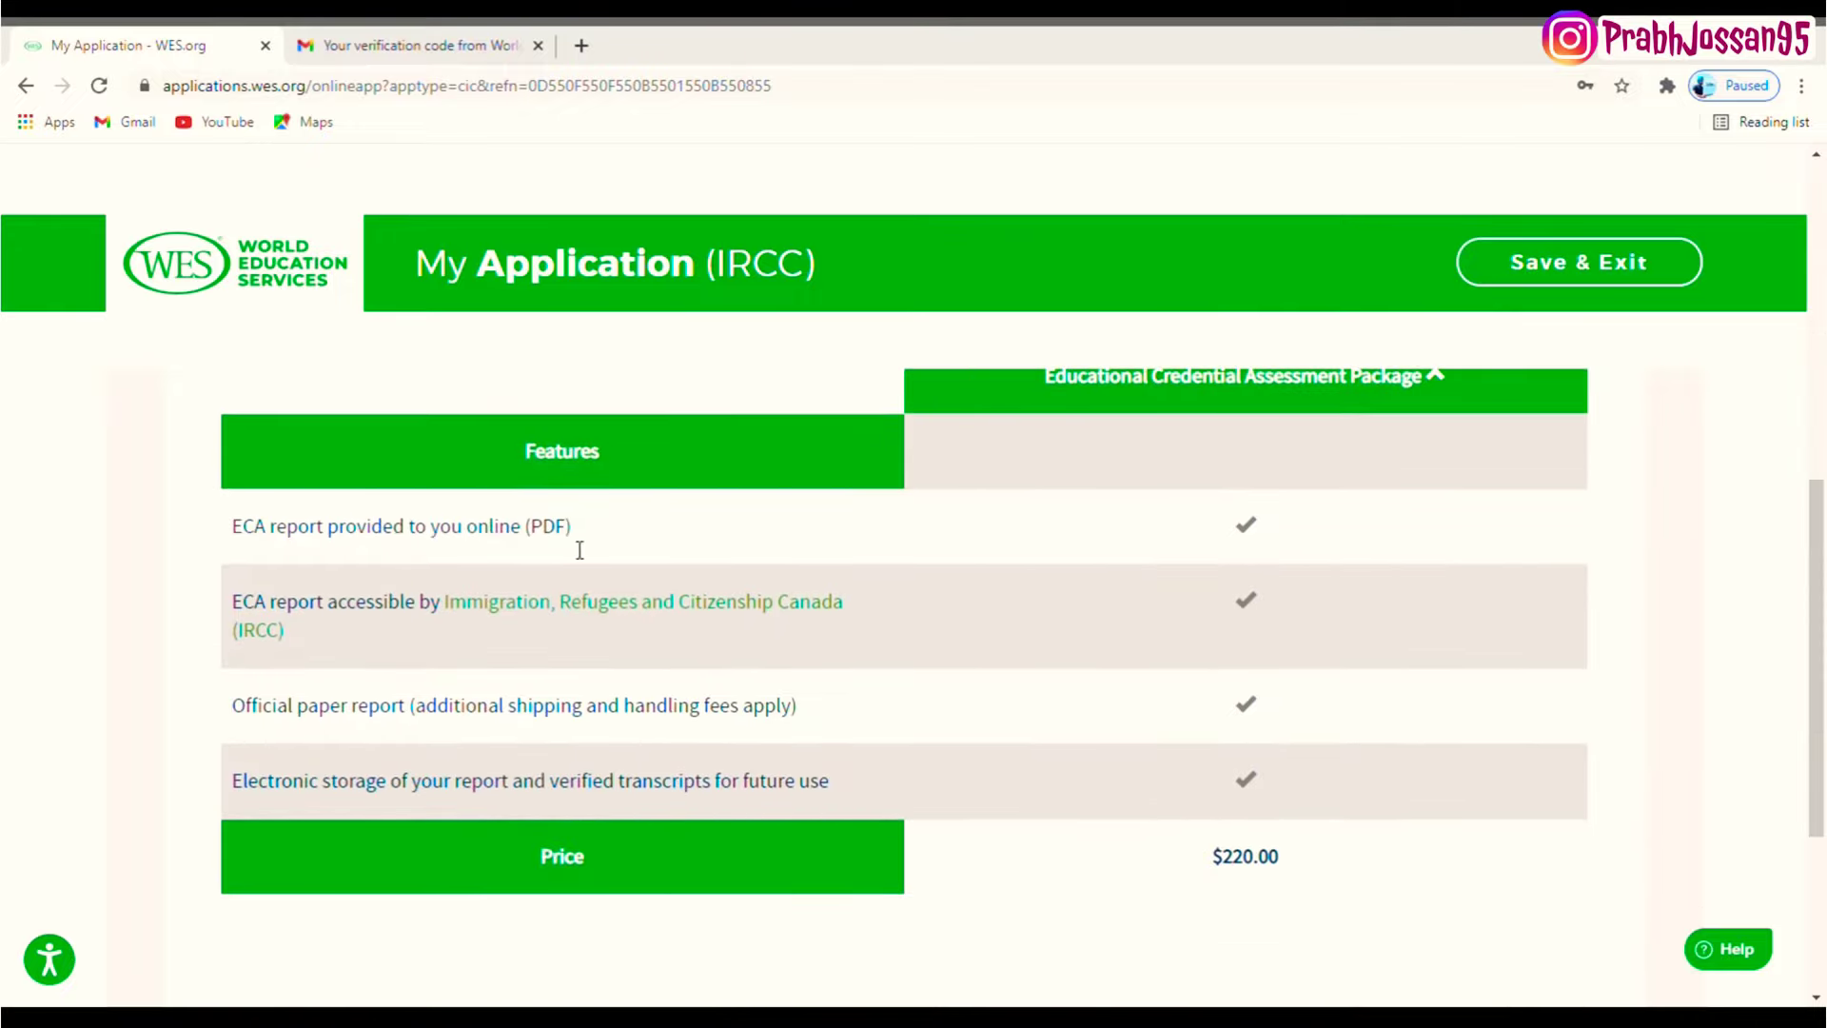
left_click_drag(577, 544, 516, 540)
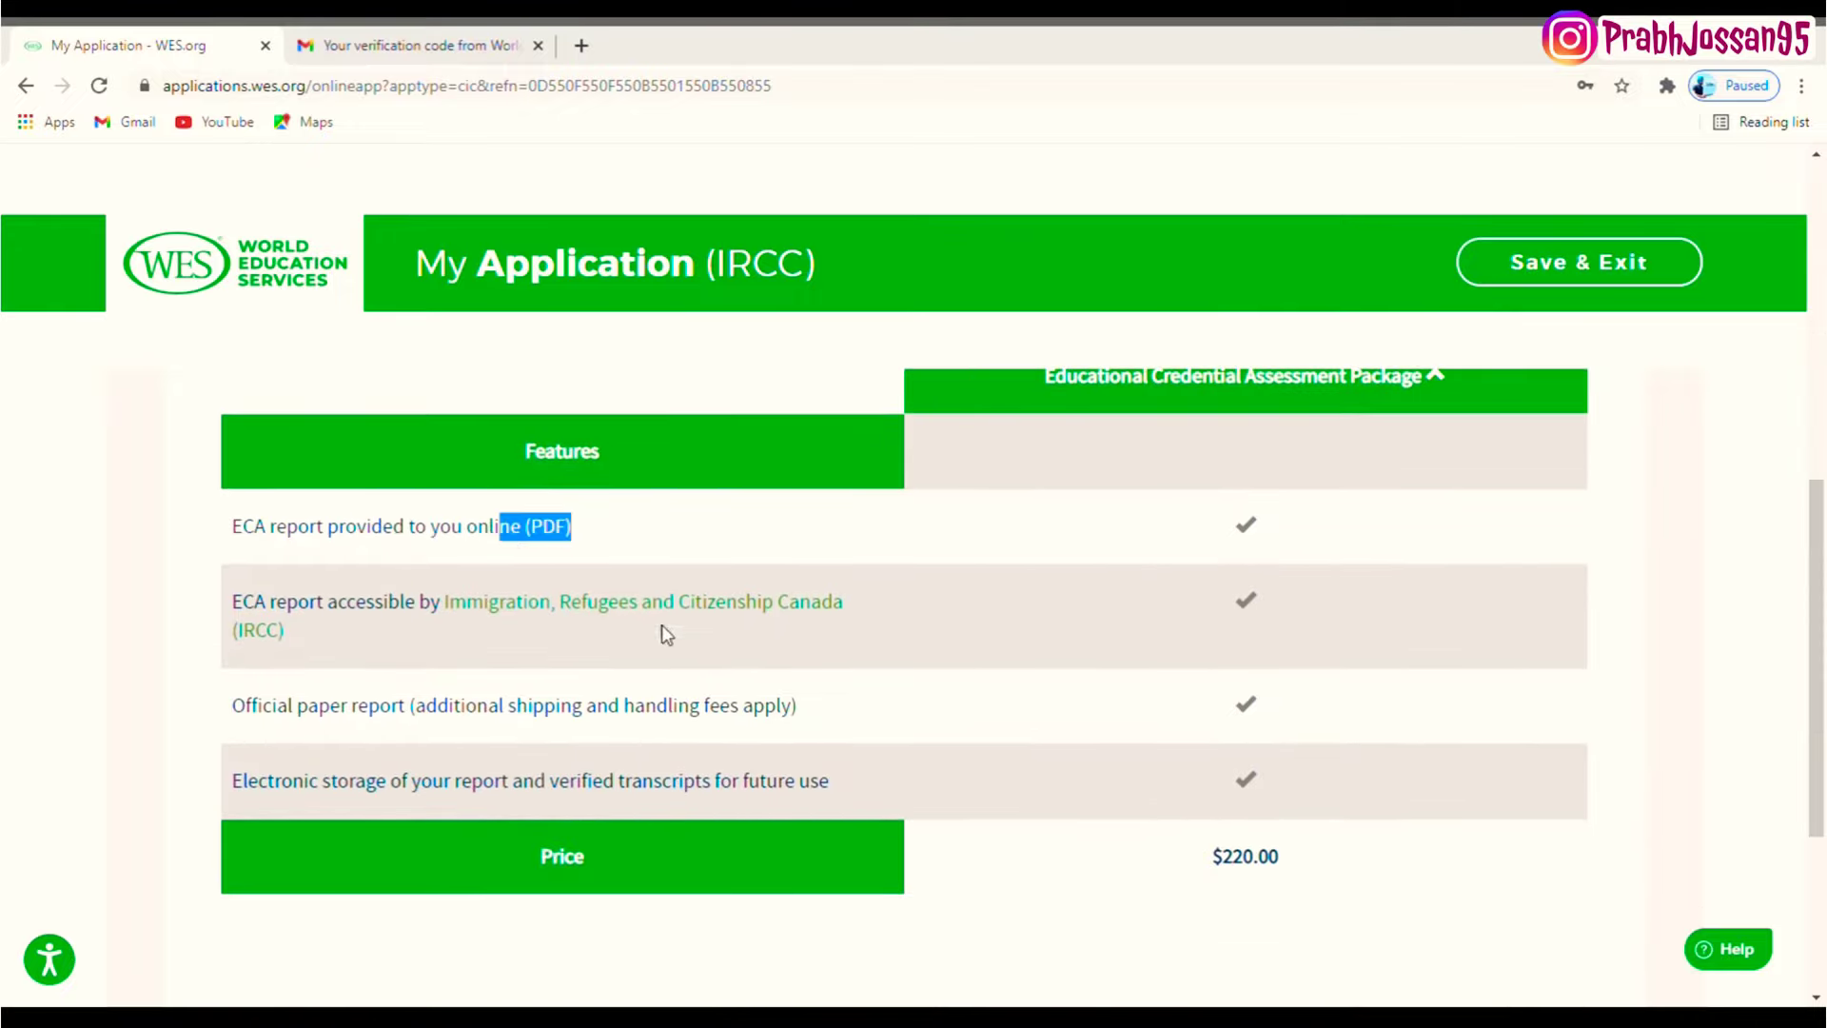
scroll(1634, 590, "down", 3)
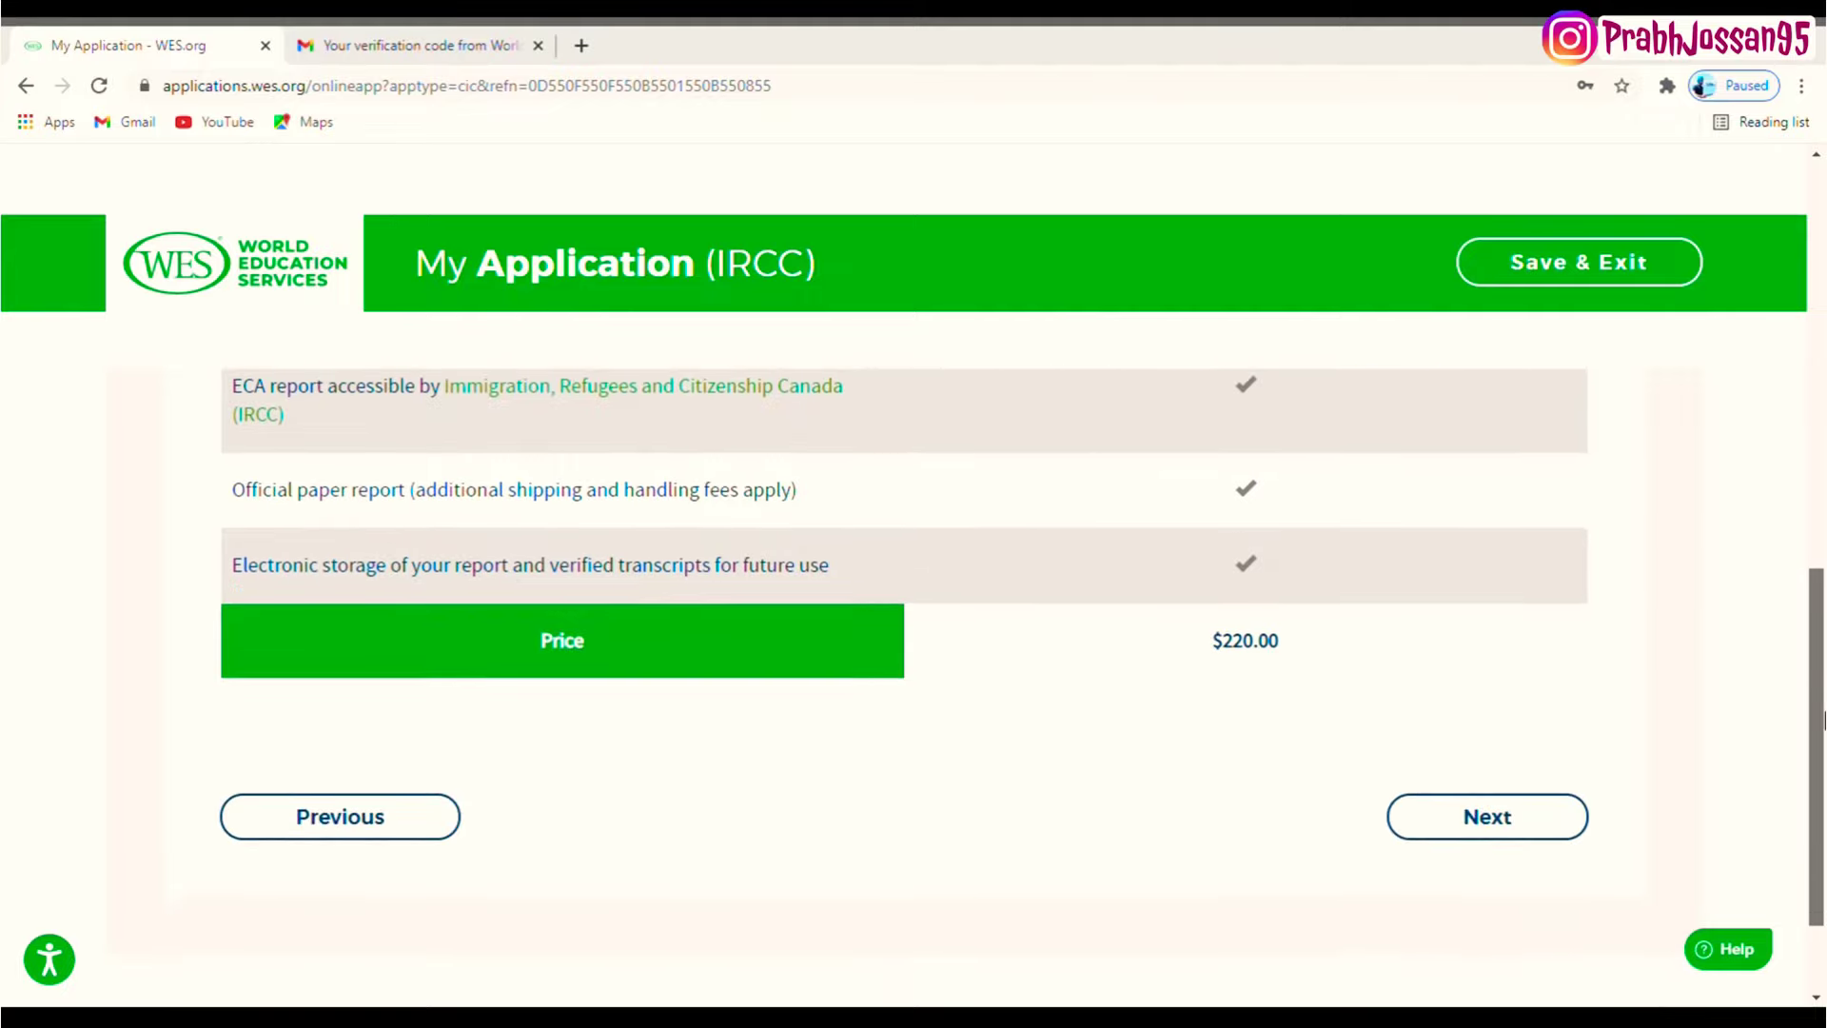
left_click_drag(1281, 643, 1206, 657)
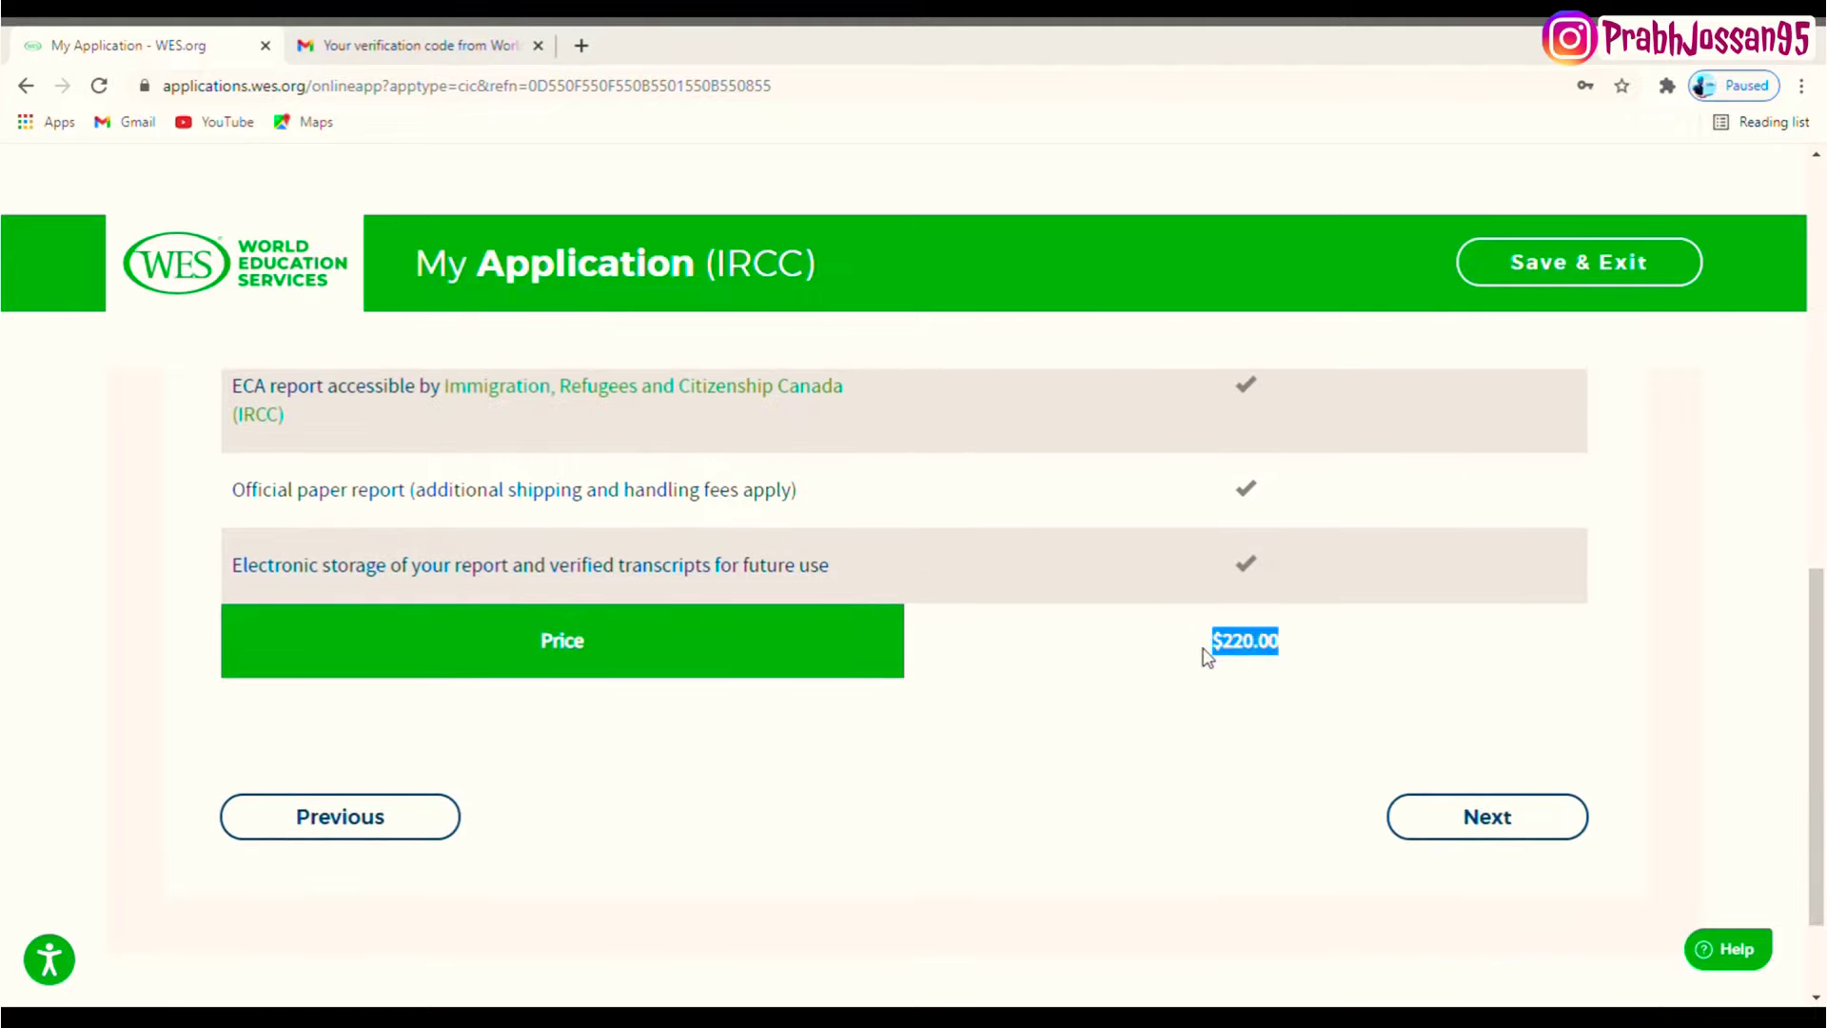
left_click_drag(1824, 677, 1824, 447)
scroll(1824, 447, "down", 8)
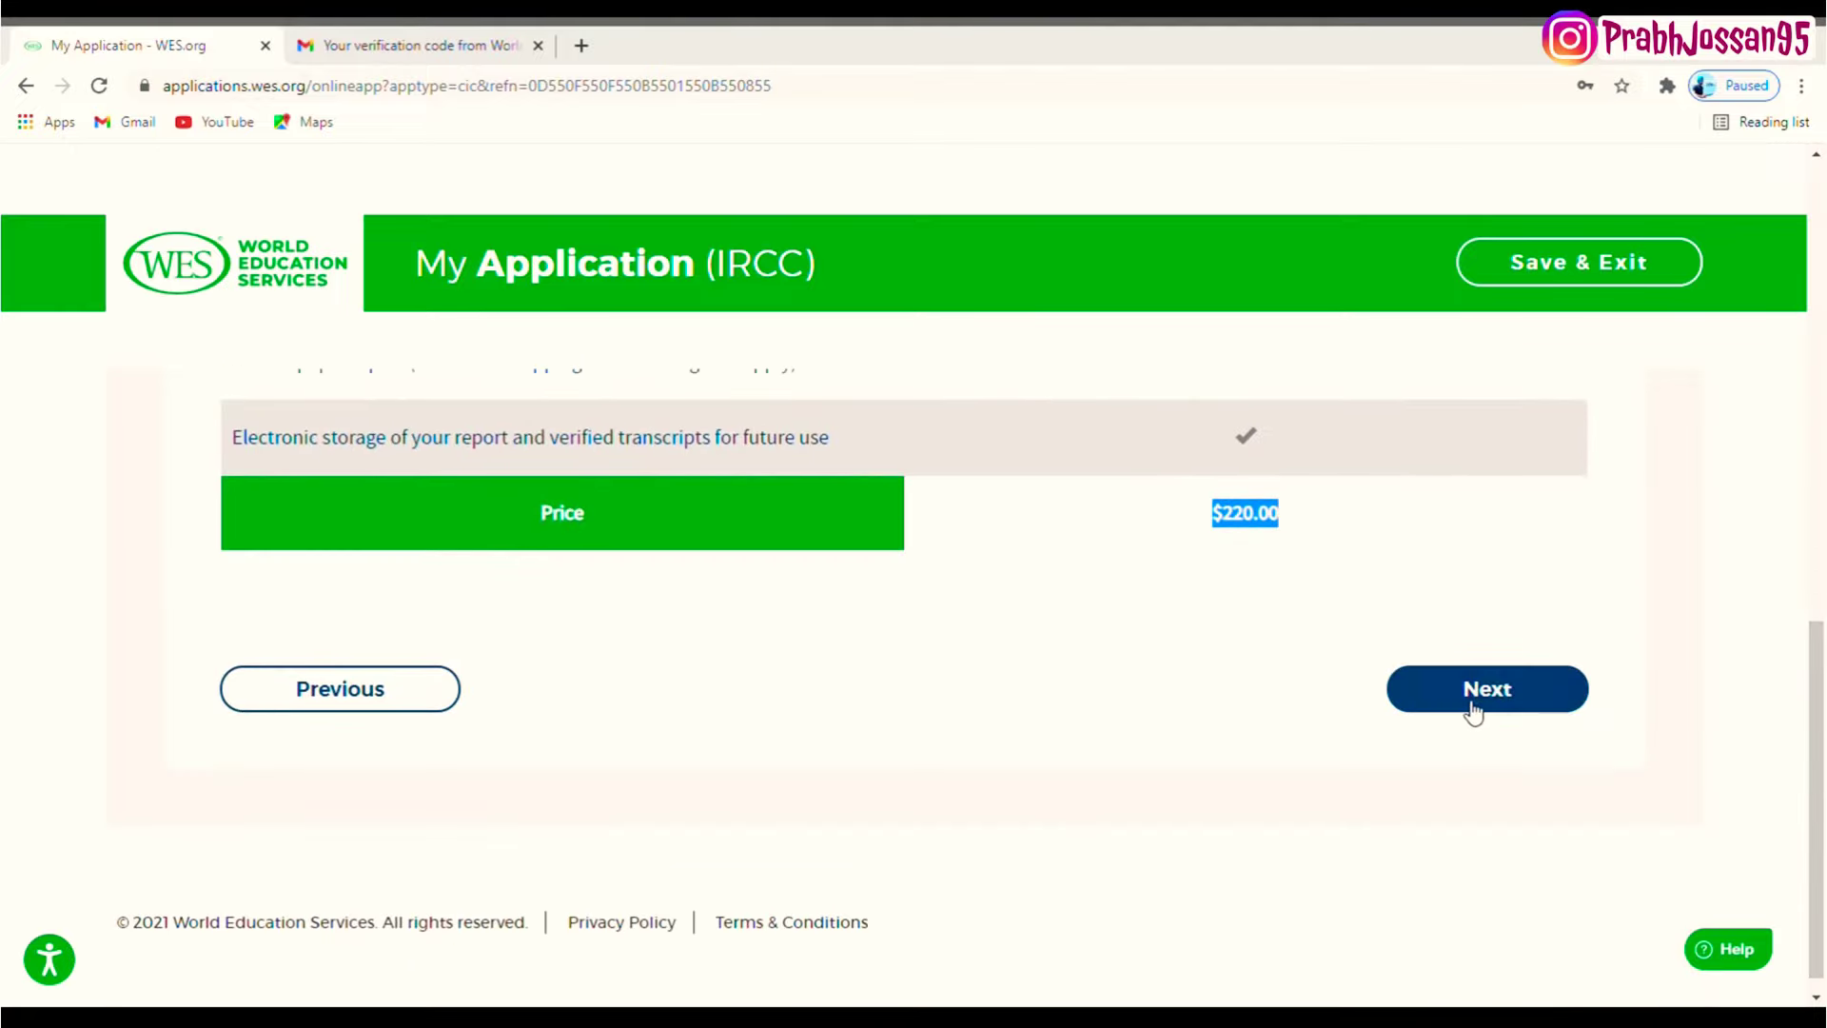
- Continue to Delivery Options and review the Standard Mail via Canada Post choice
left_click(1471, 678)
scroll(1469, 709, "up", 4)
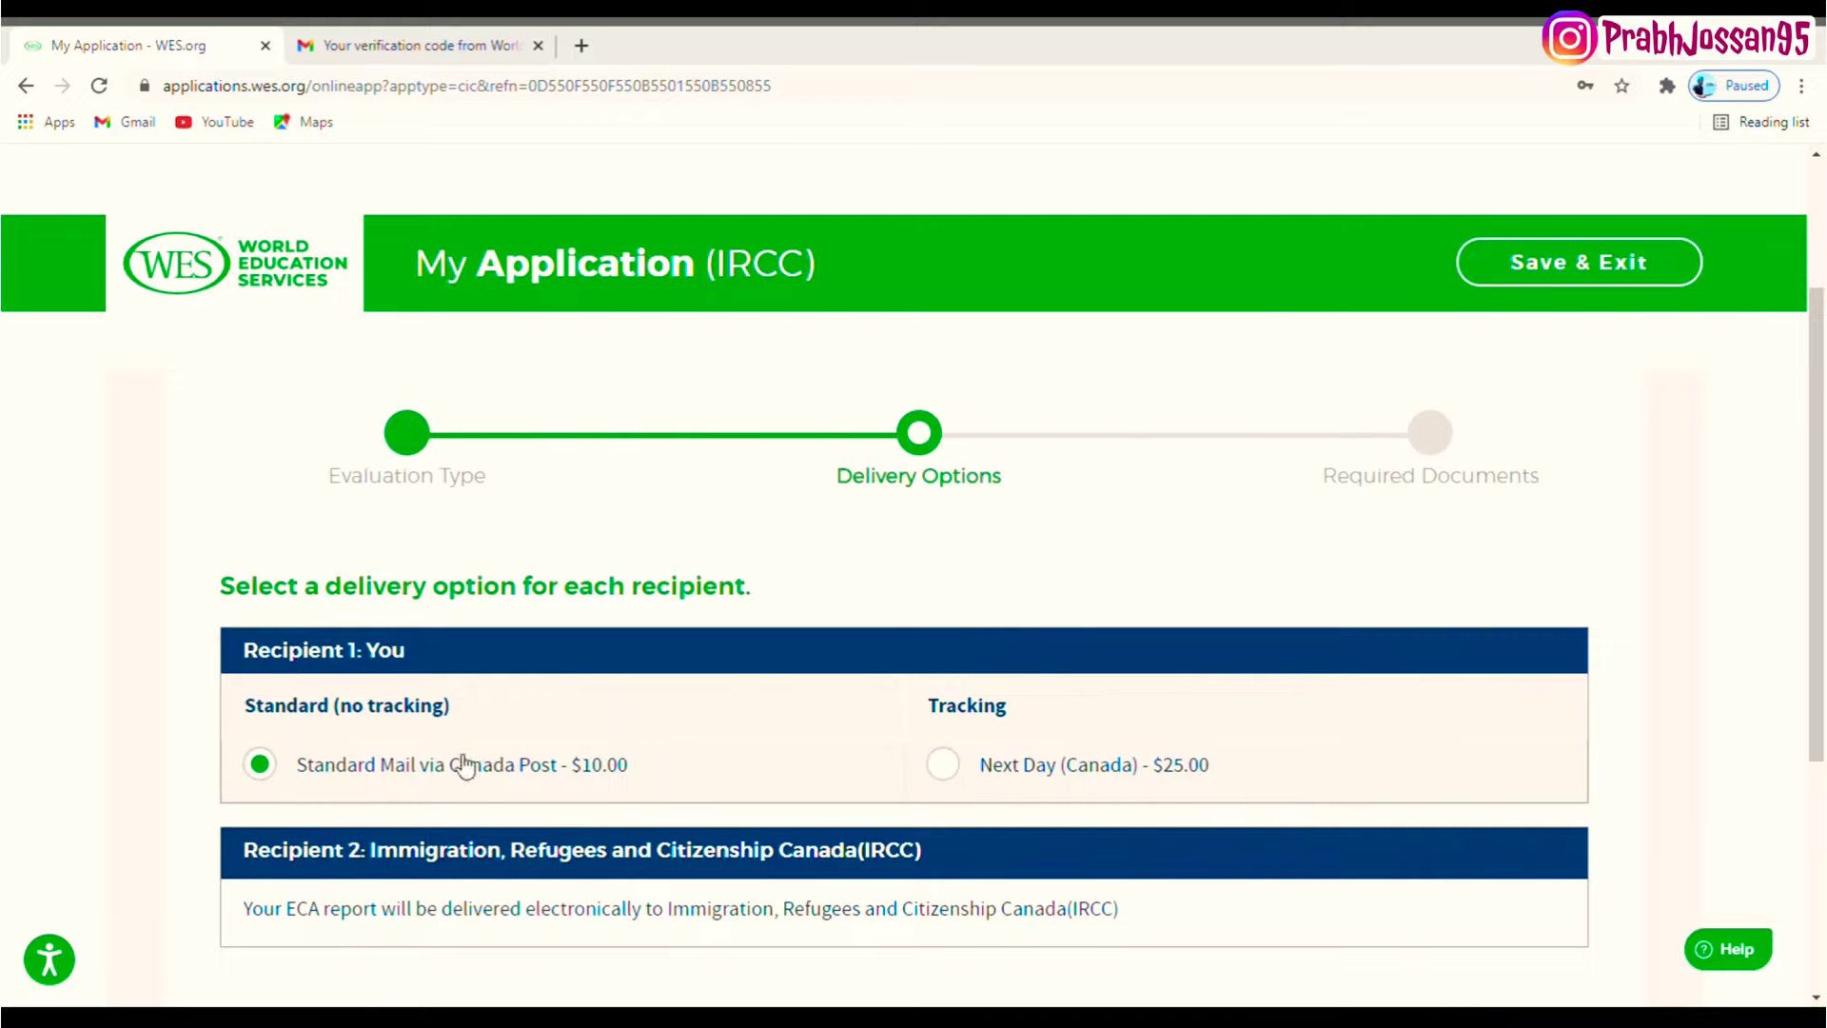
scroll(1823, 661, "down", 3)
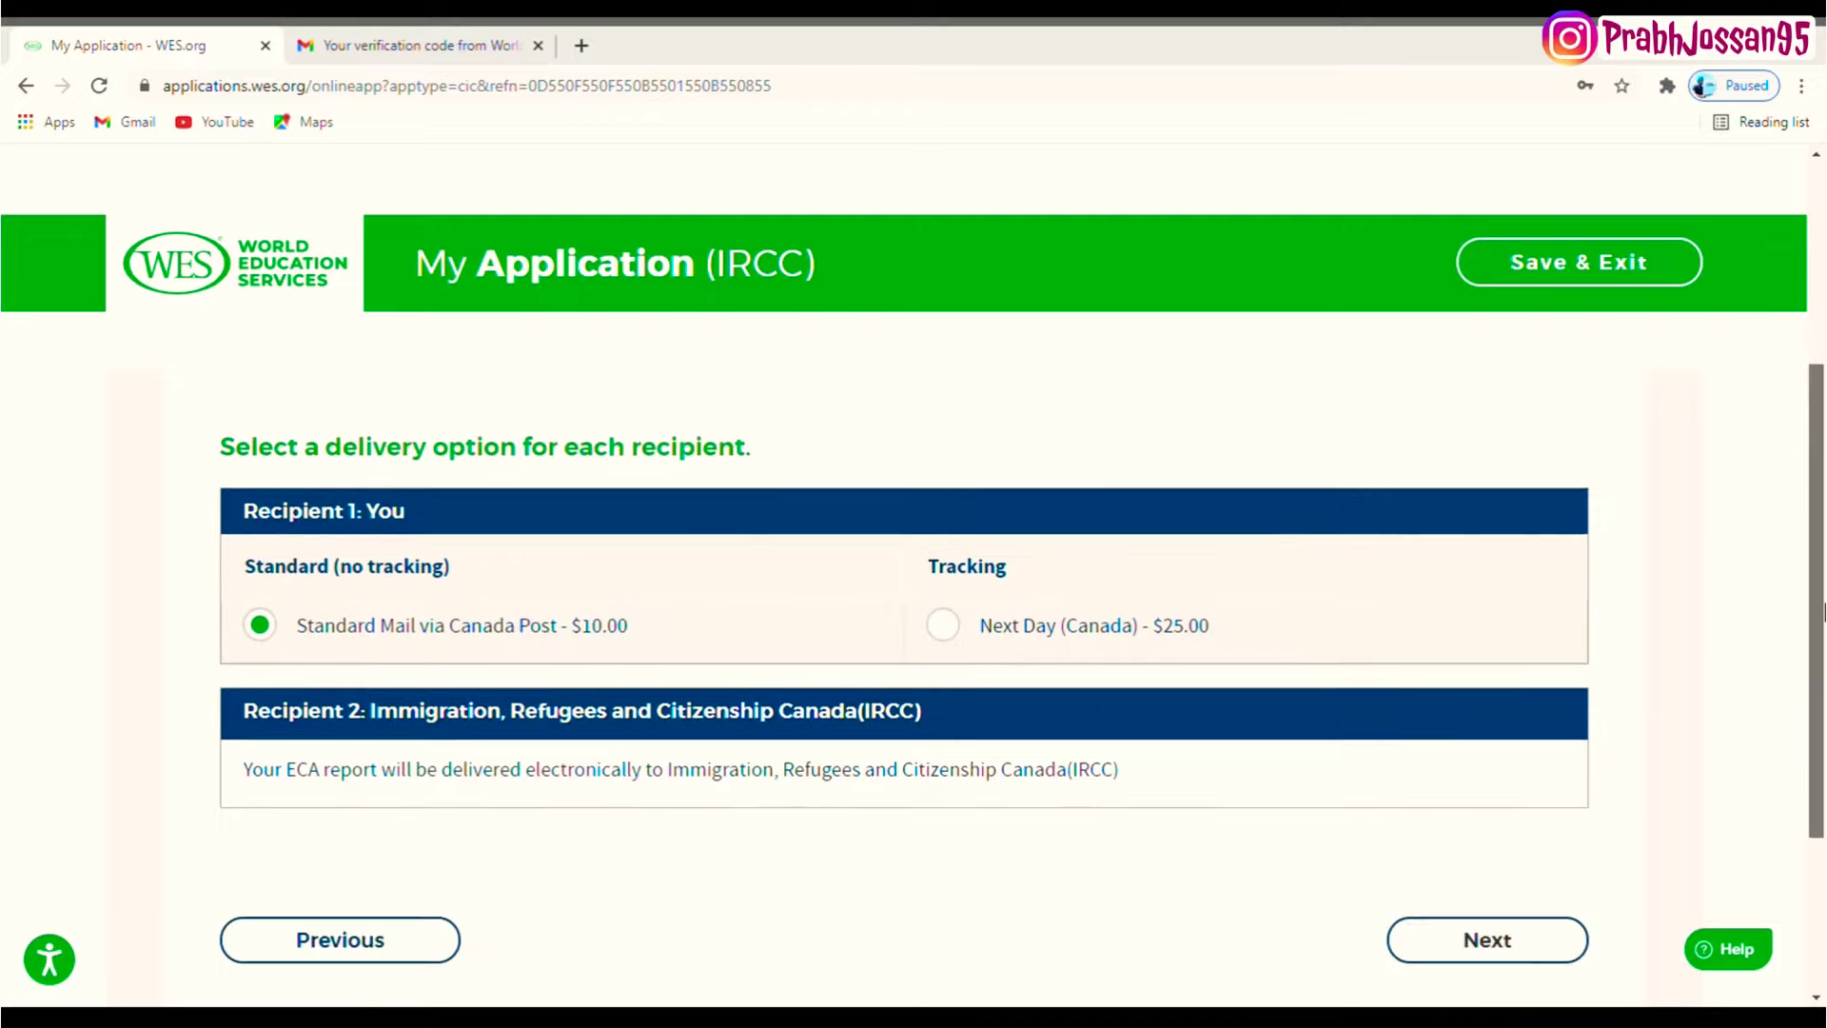
scroll(1823, 662, "down", 1)
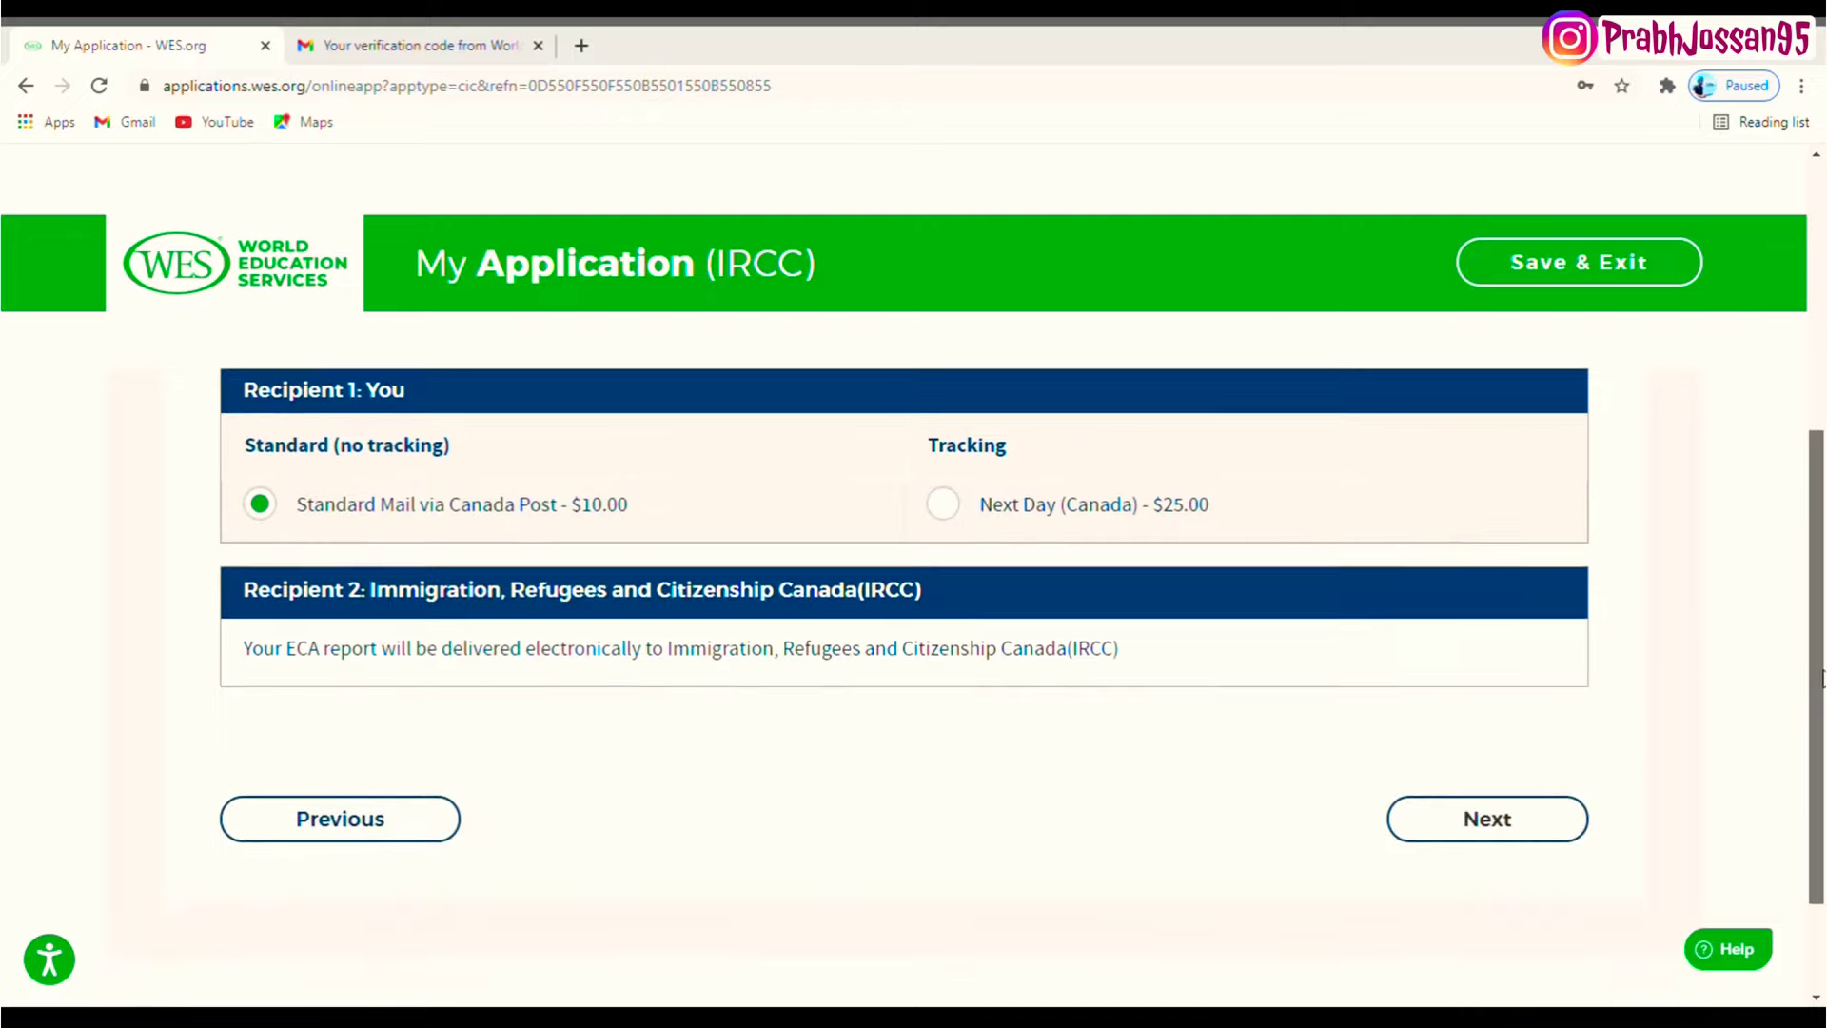
- Move on from Delivery Options to the Required Documents checklist
left_click(1489, 819)
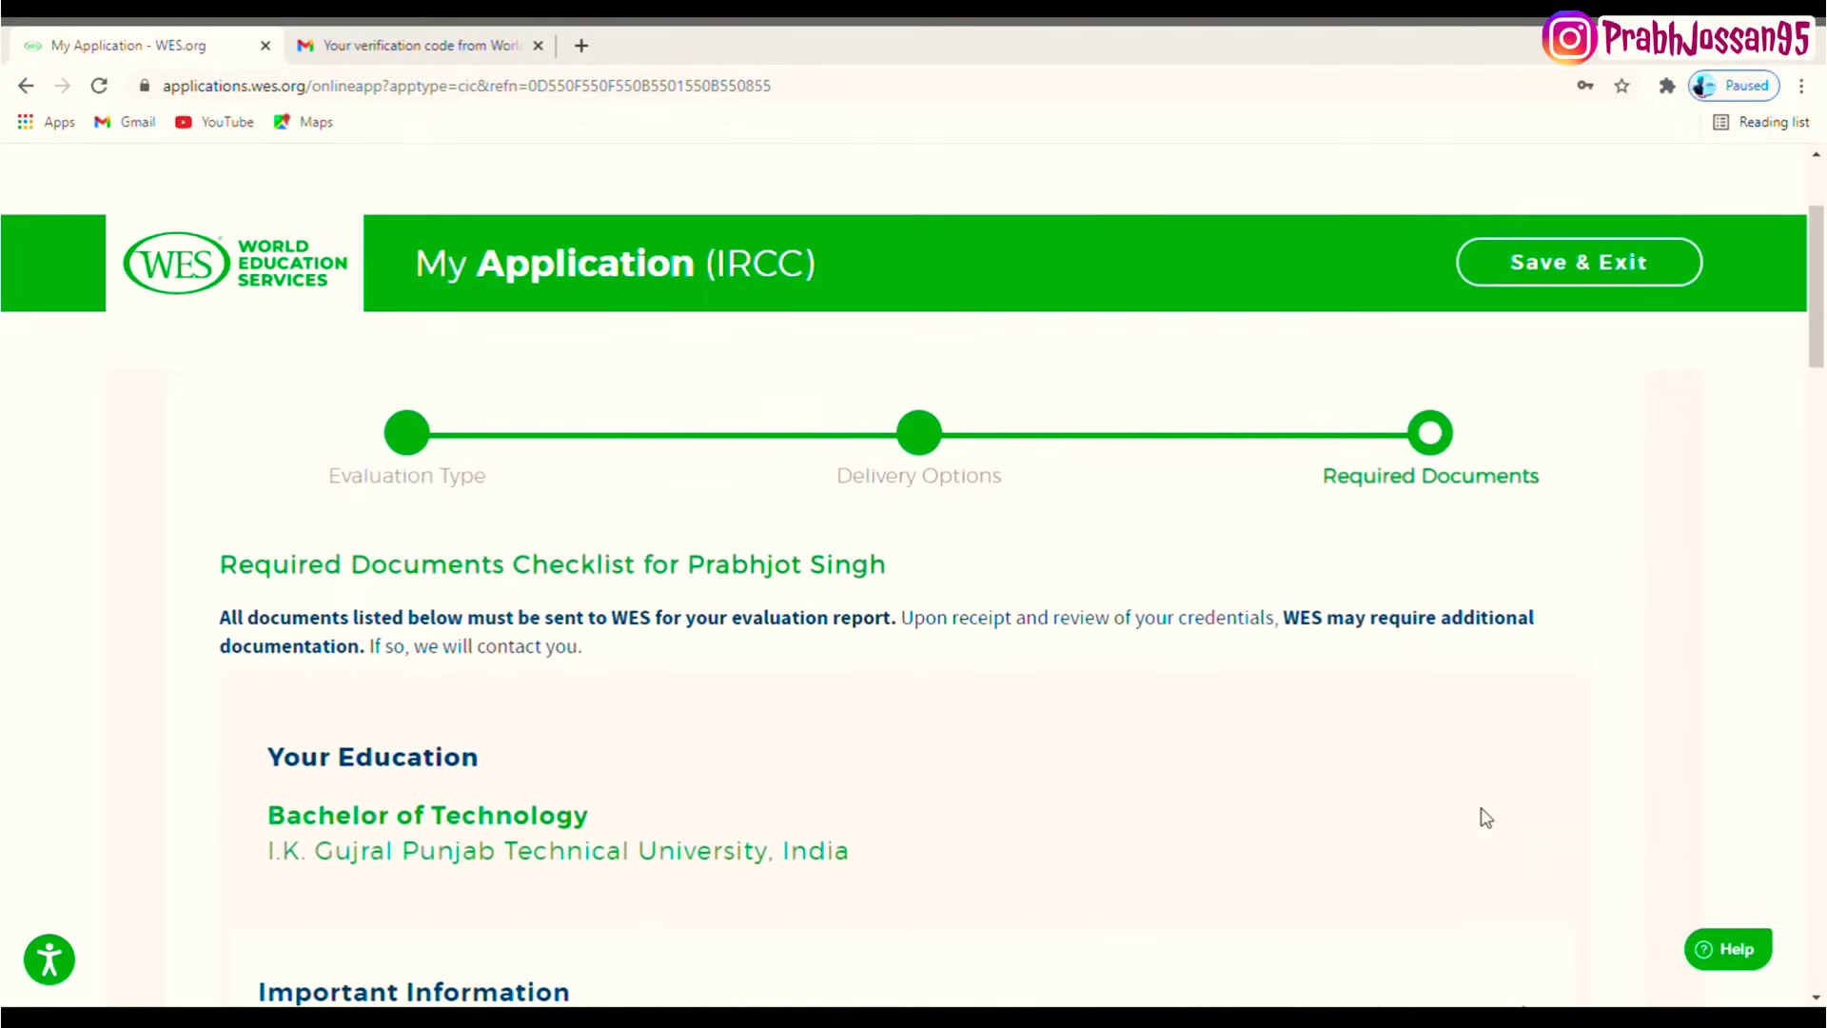
left_click_drag(238, 572, 878, 568)
left_click(1031, 626)
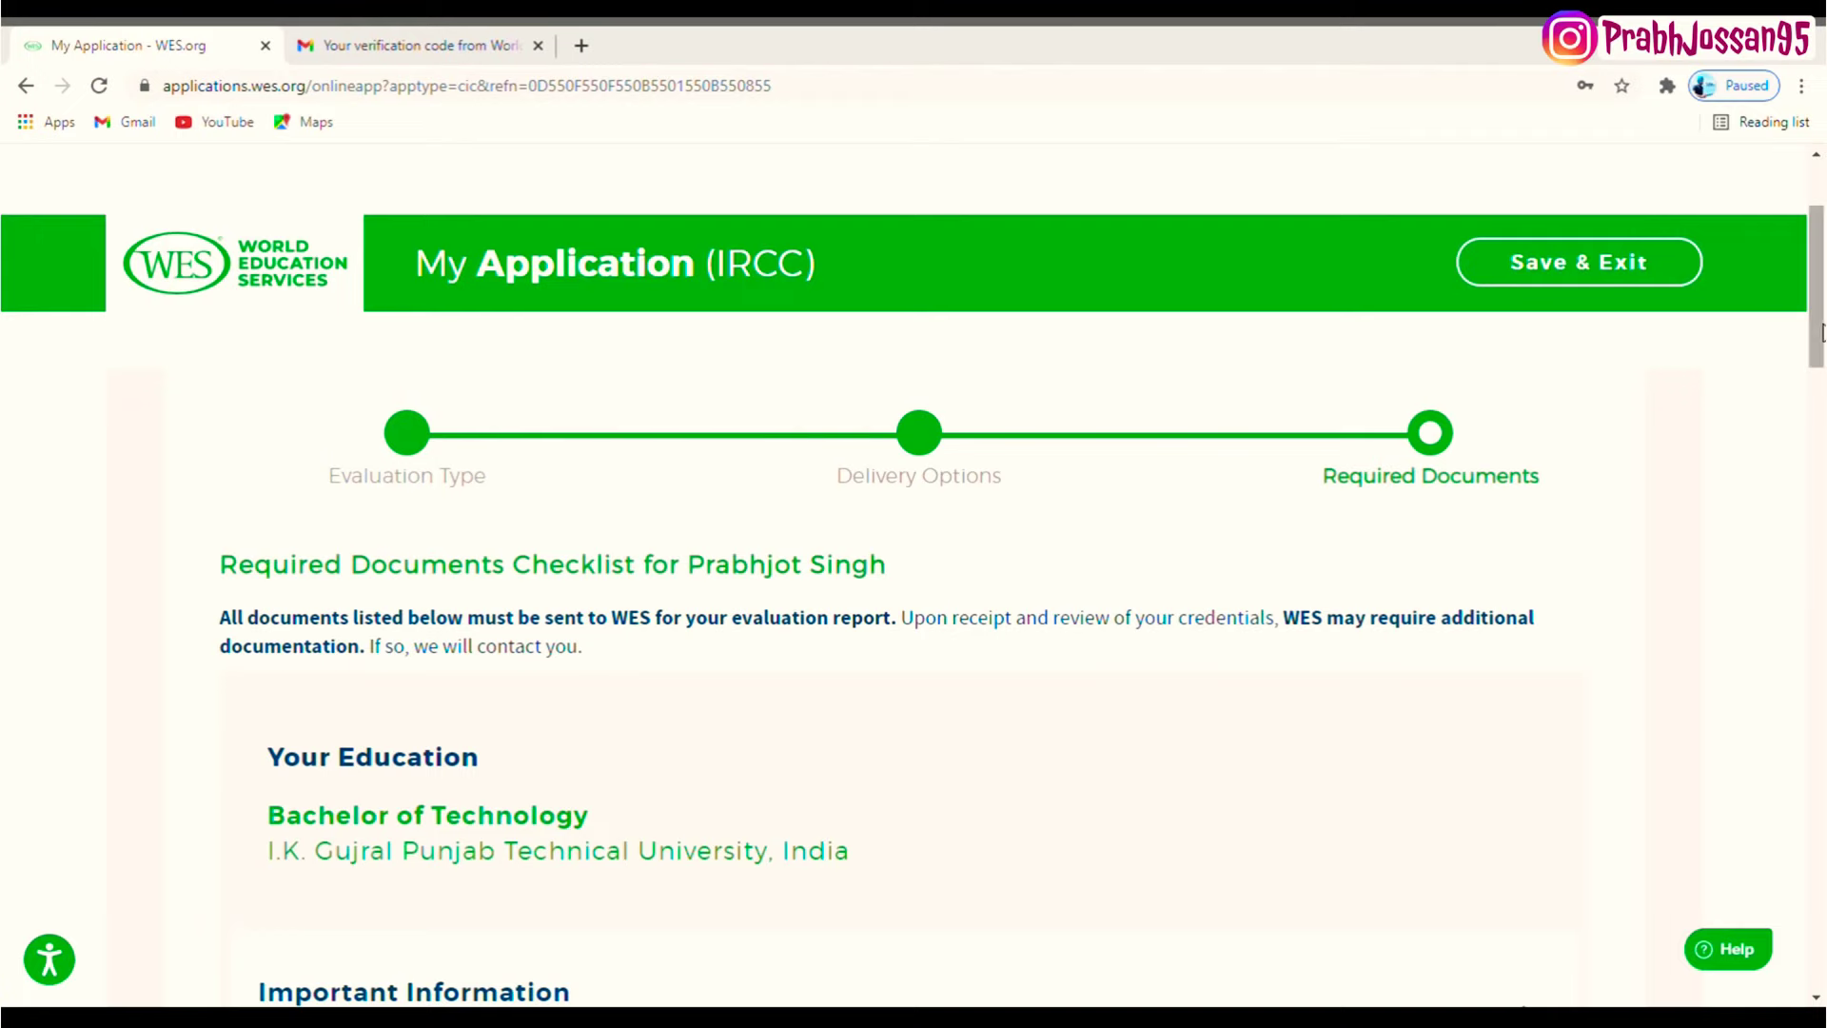
scroll(1820, 400, "down", 4)
left_click_drag(1820, 400, 1820, 458)
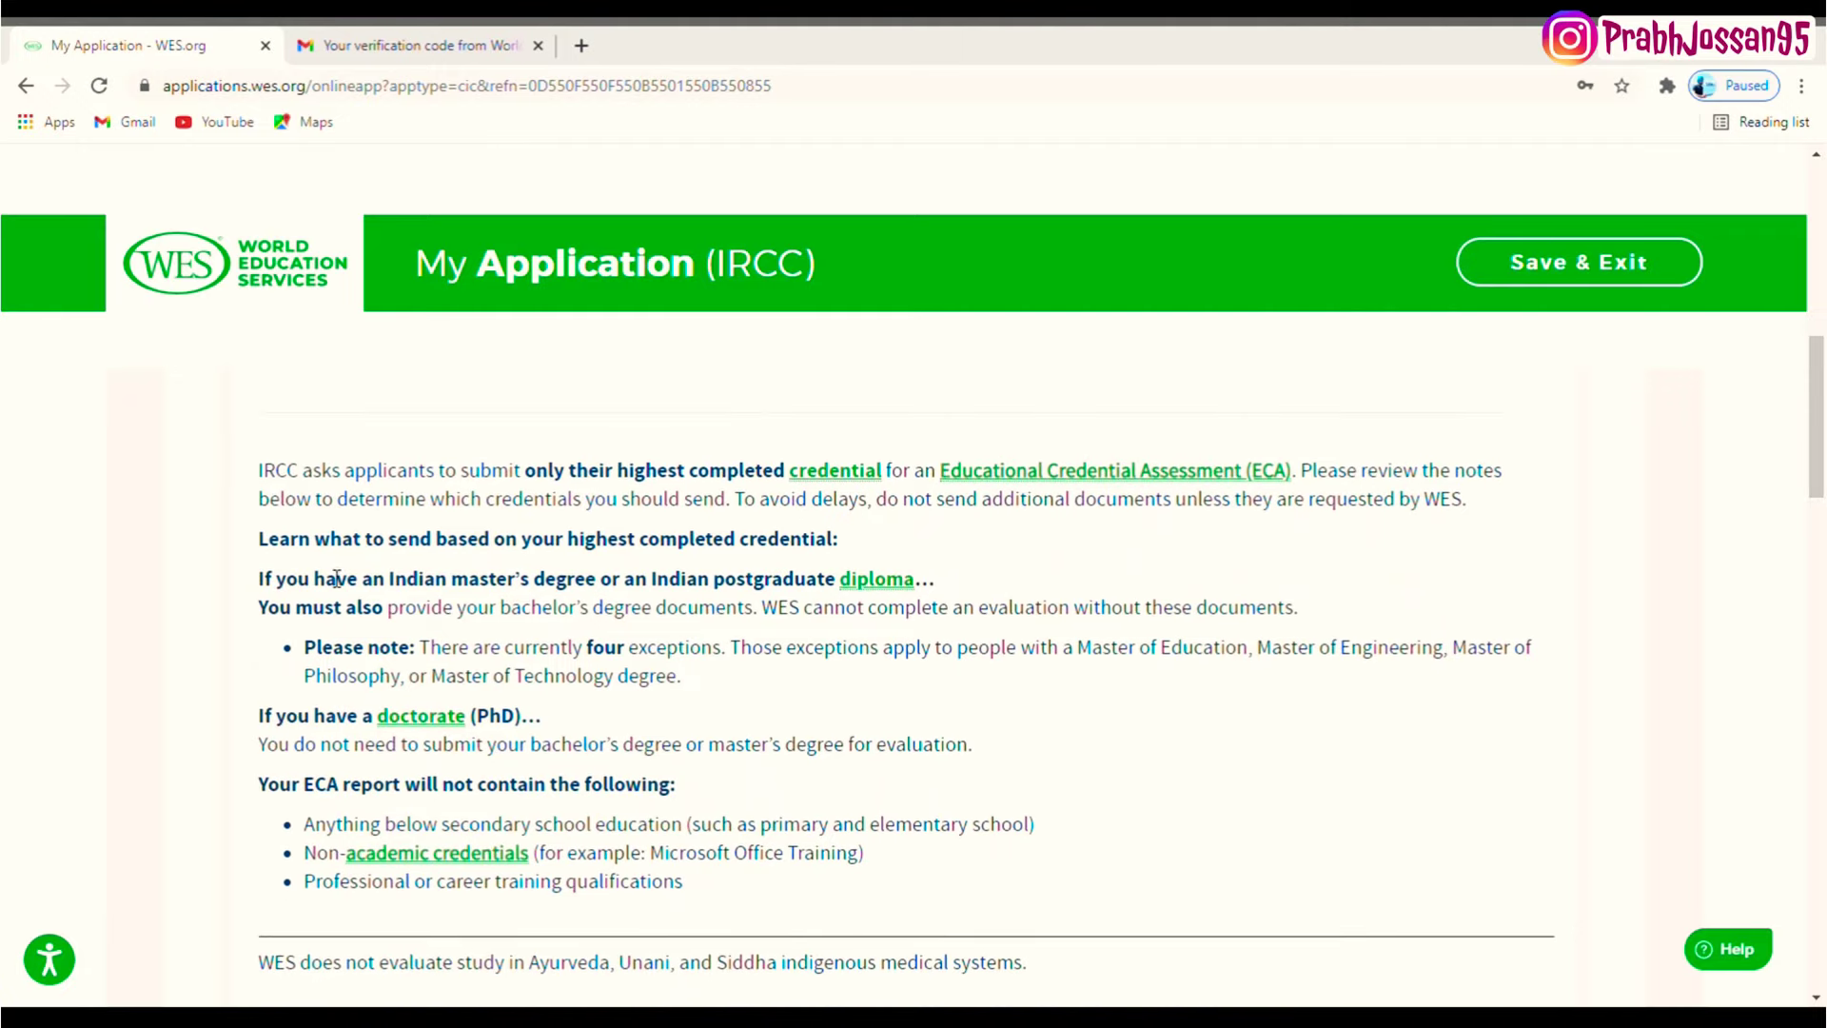
- Read the credential notes on master's, bachelor's, exception degrees and the PhD line
left_click_drag(339, 583, 839, 584)
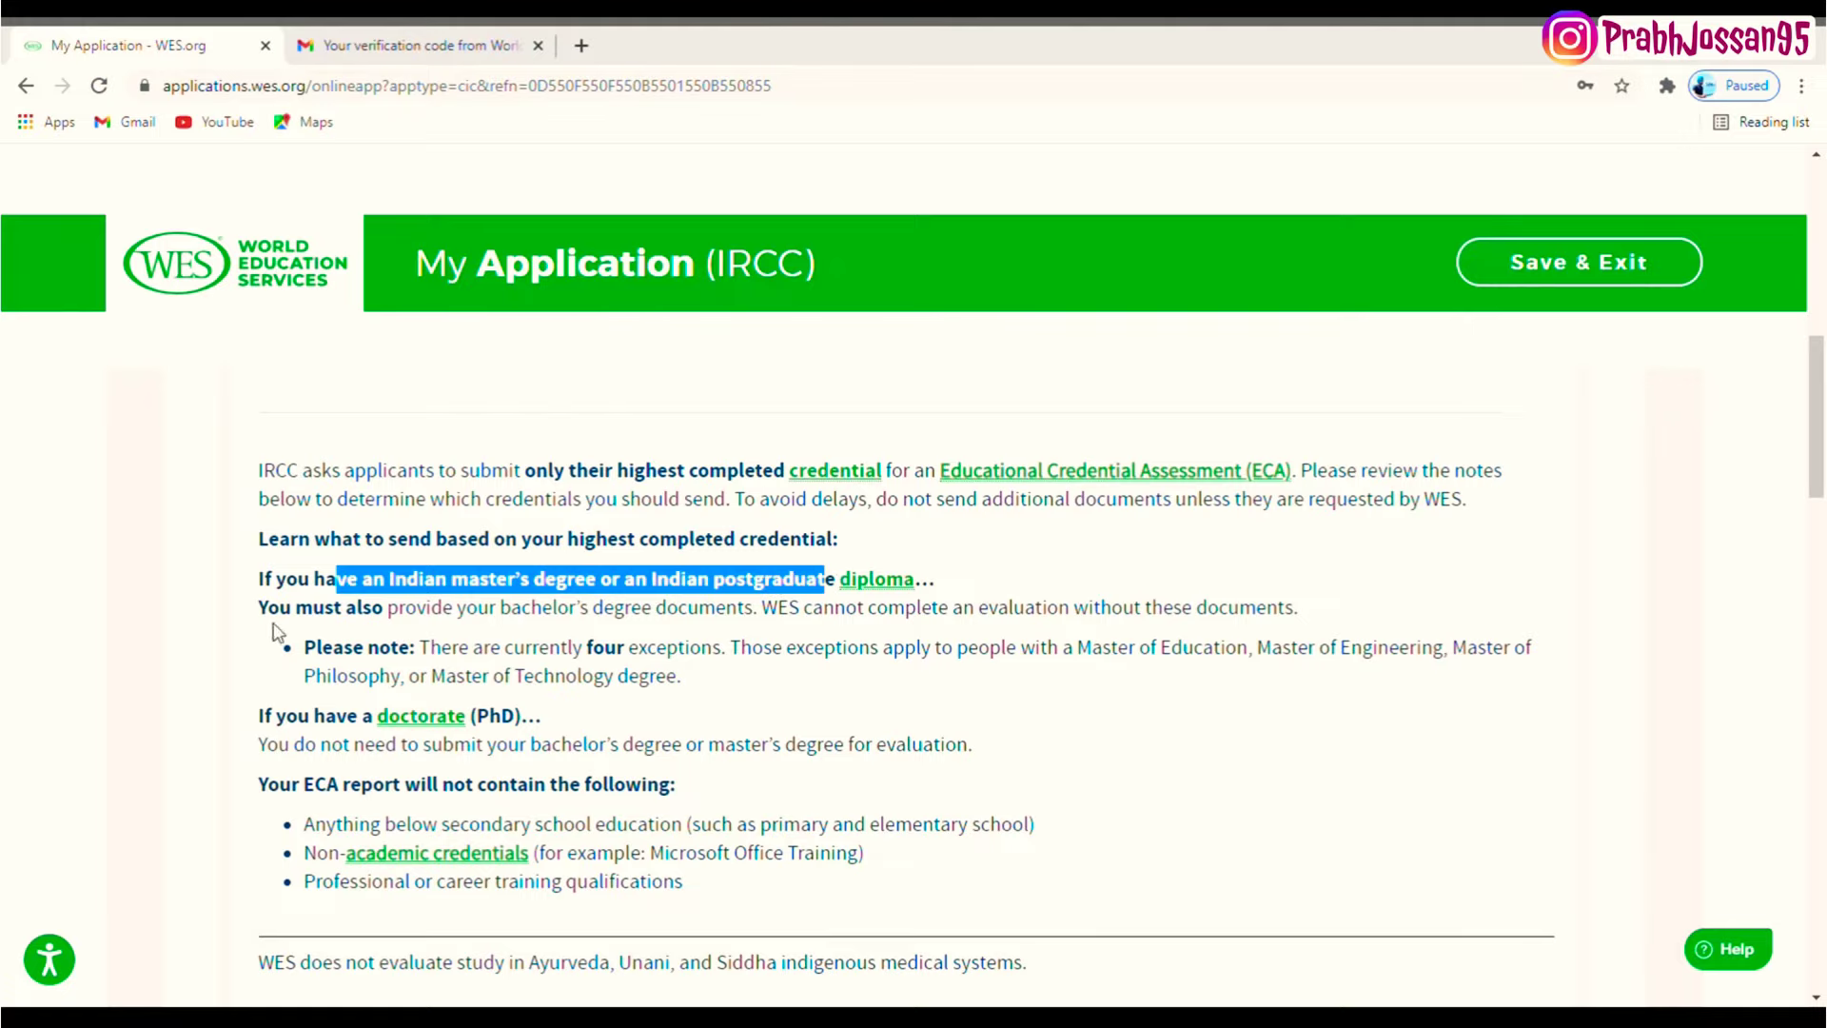
left_click_drag(279, 609, 766, 615)
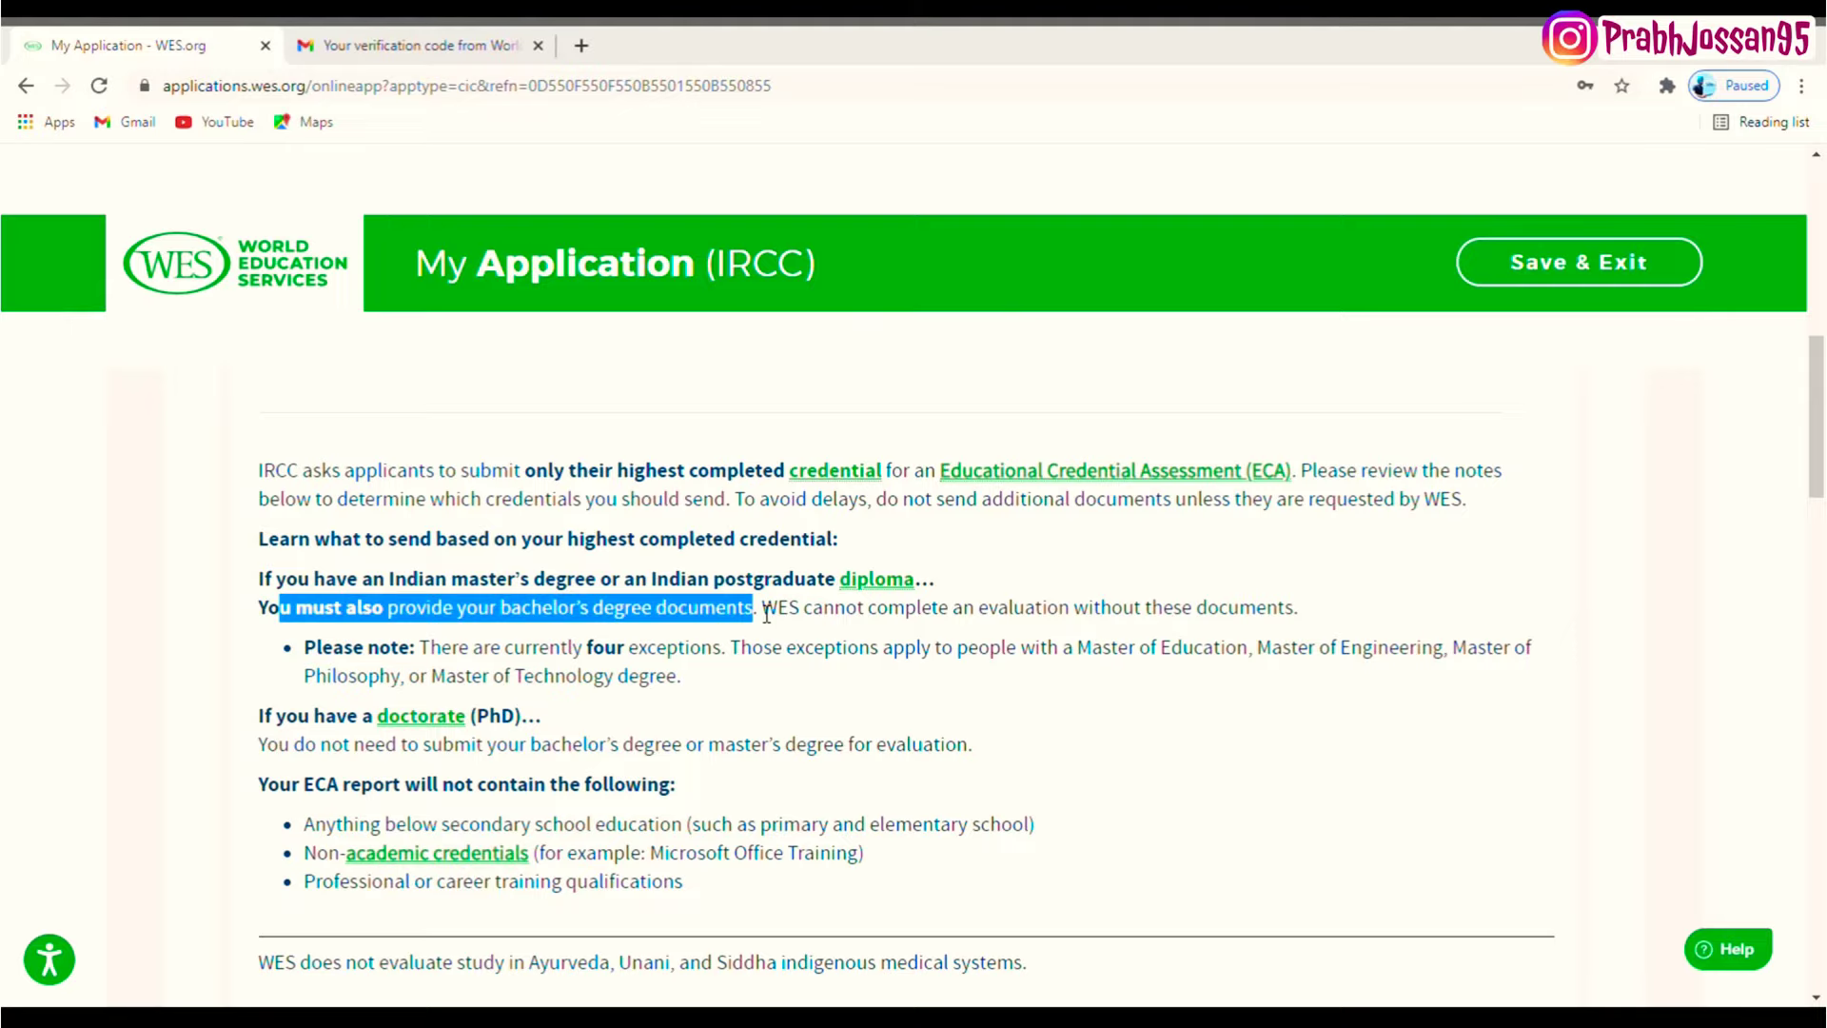
left_click_drag(584, 657, 729, 664)
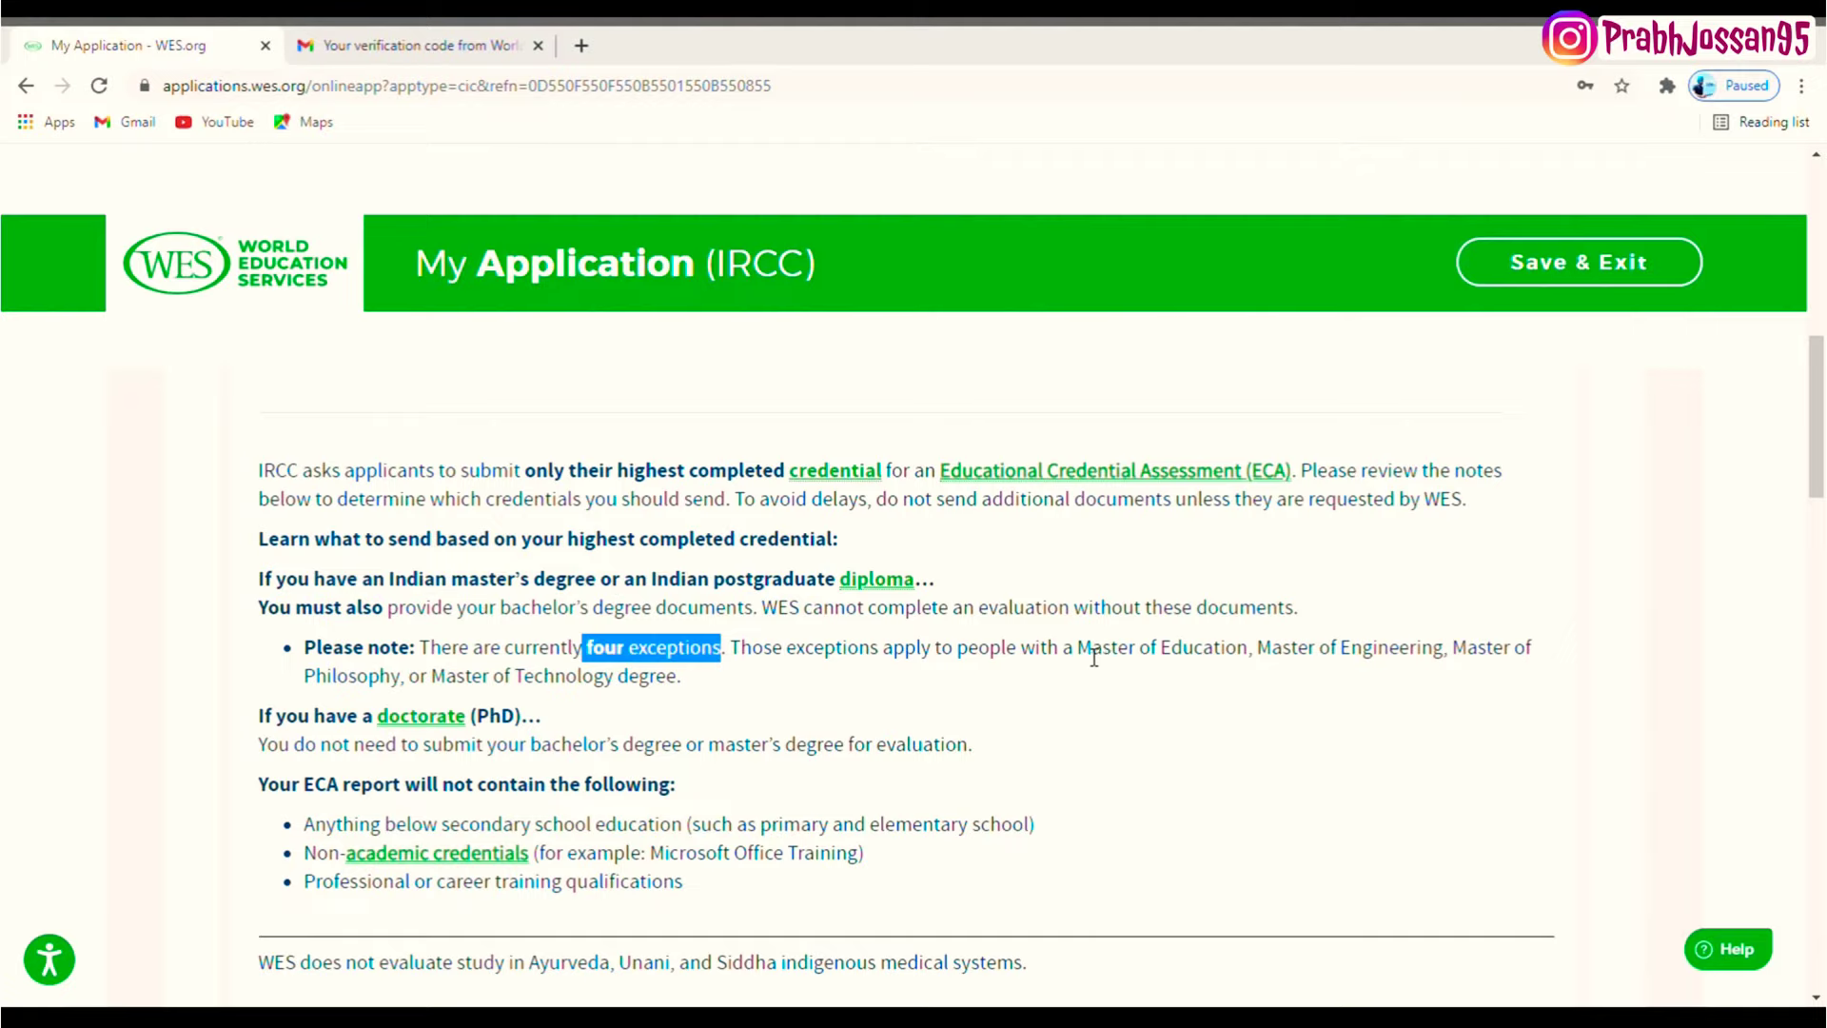
left_click_drag(1079, 657, 1175, 698)
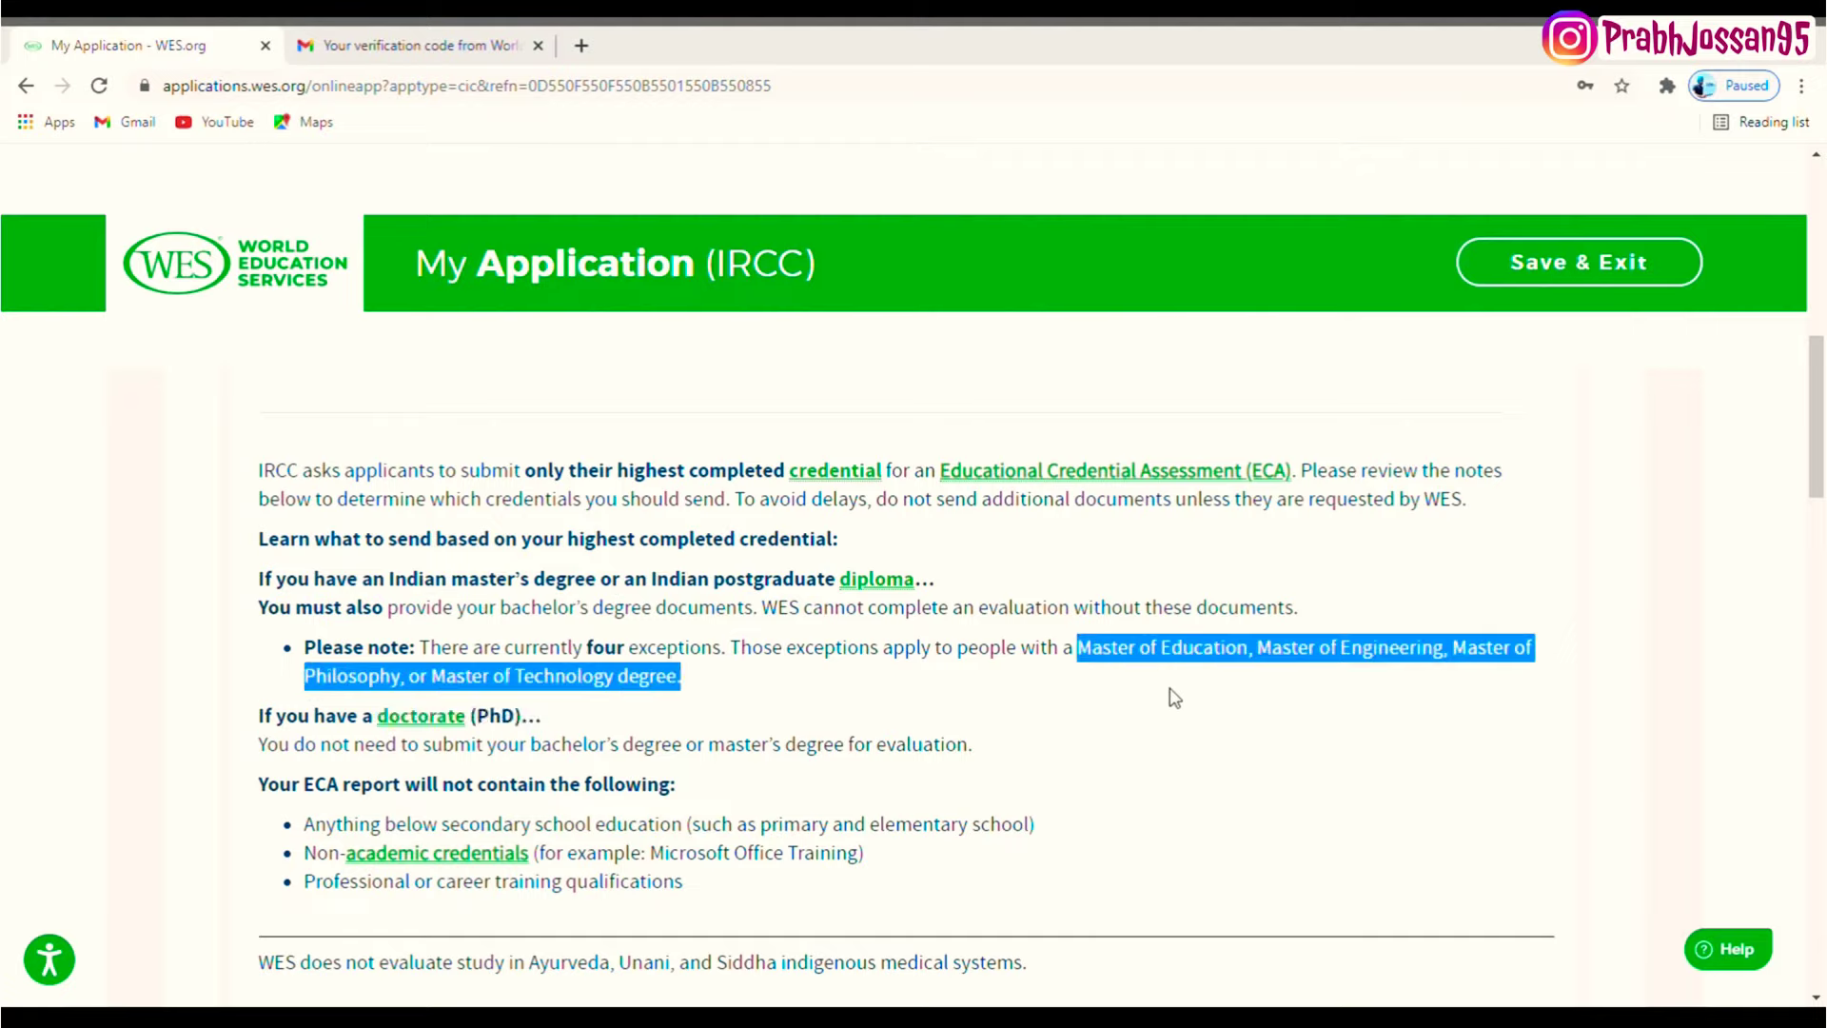
left_click_drag(550, 720, 988, 756)
left_click_drag(348, 745, 261, 396)
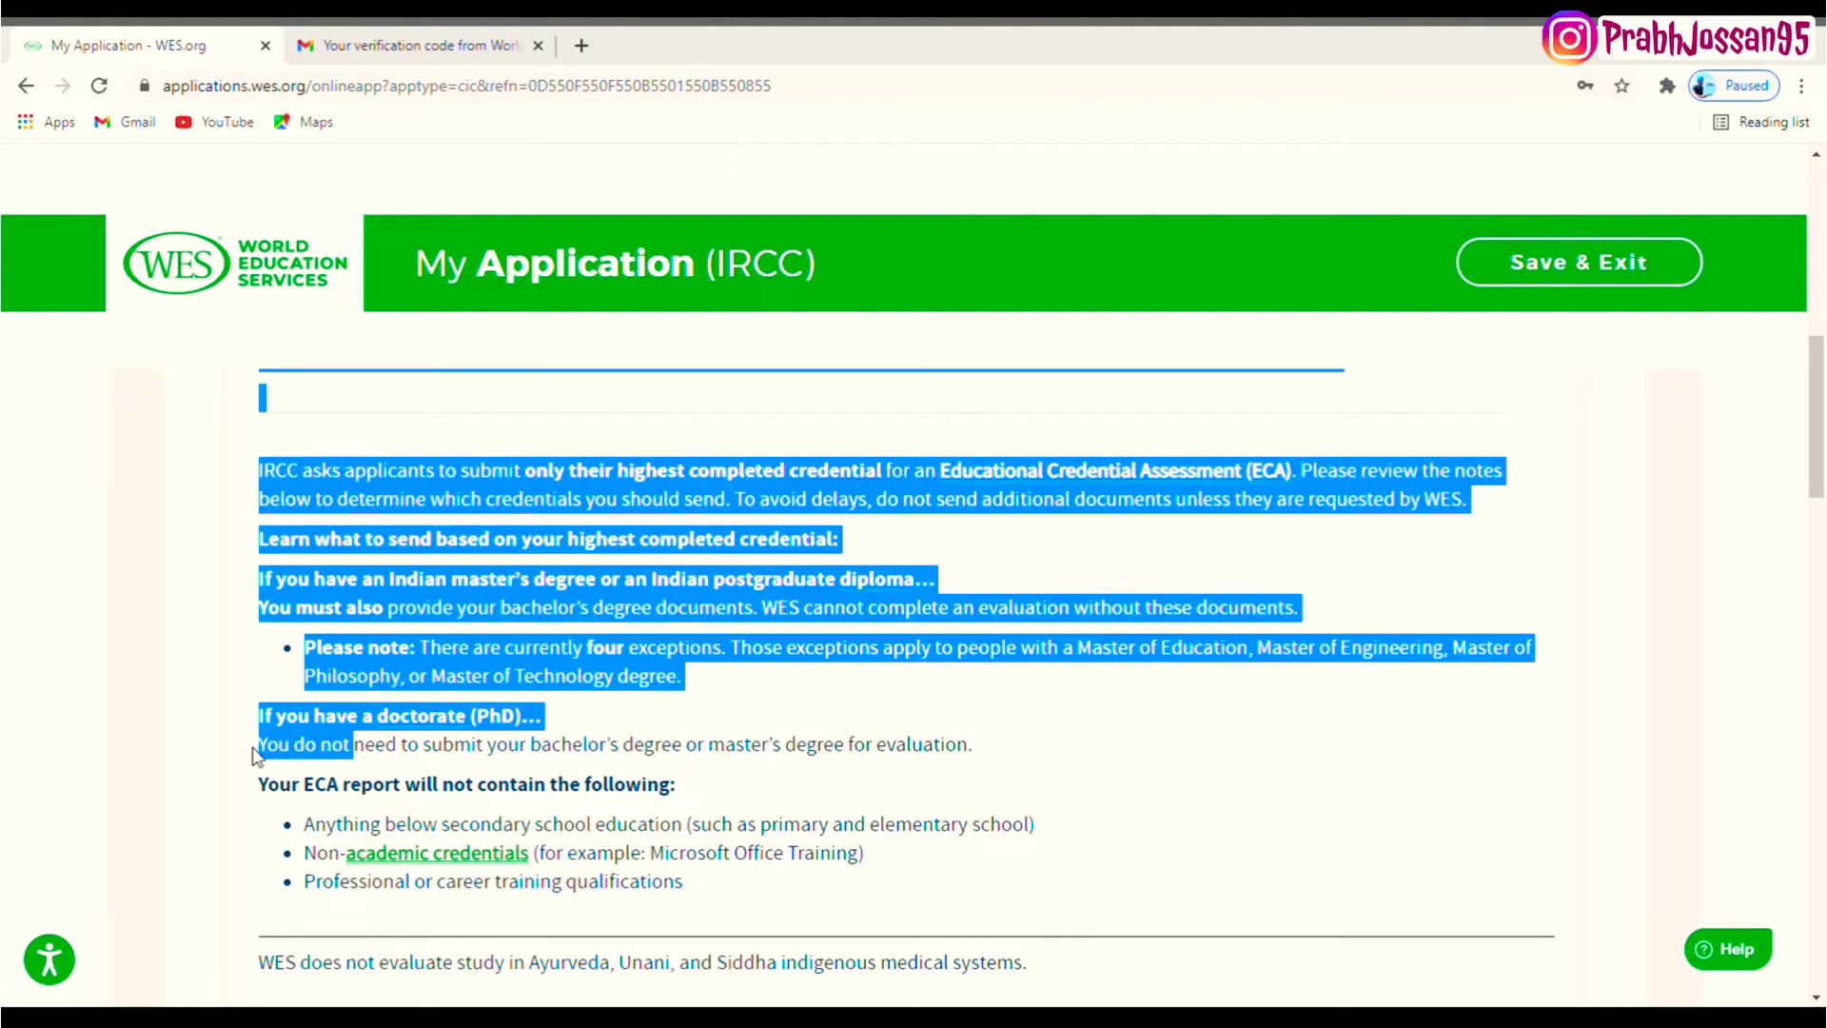
left_click(1824, 530)
scroll(1825, 530, "down", 10)
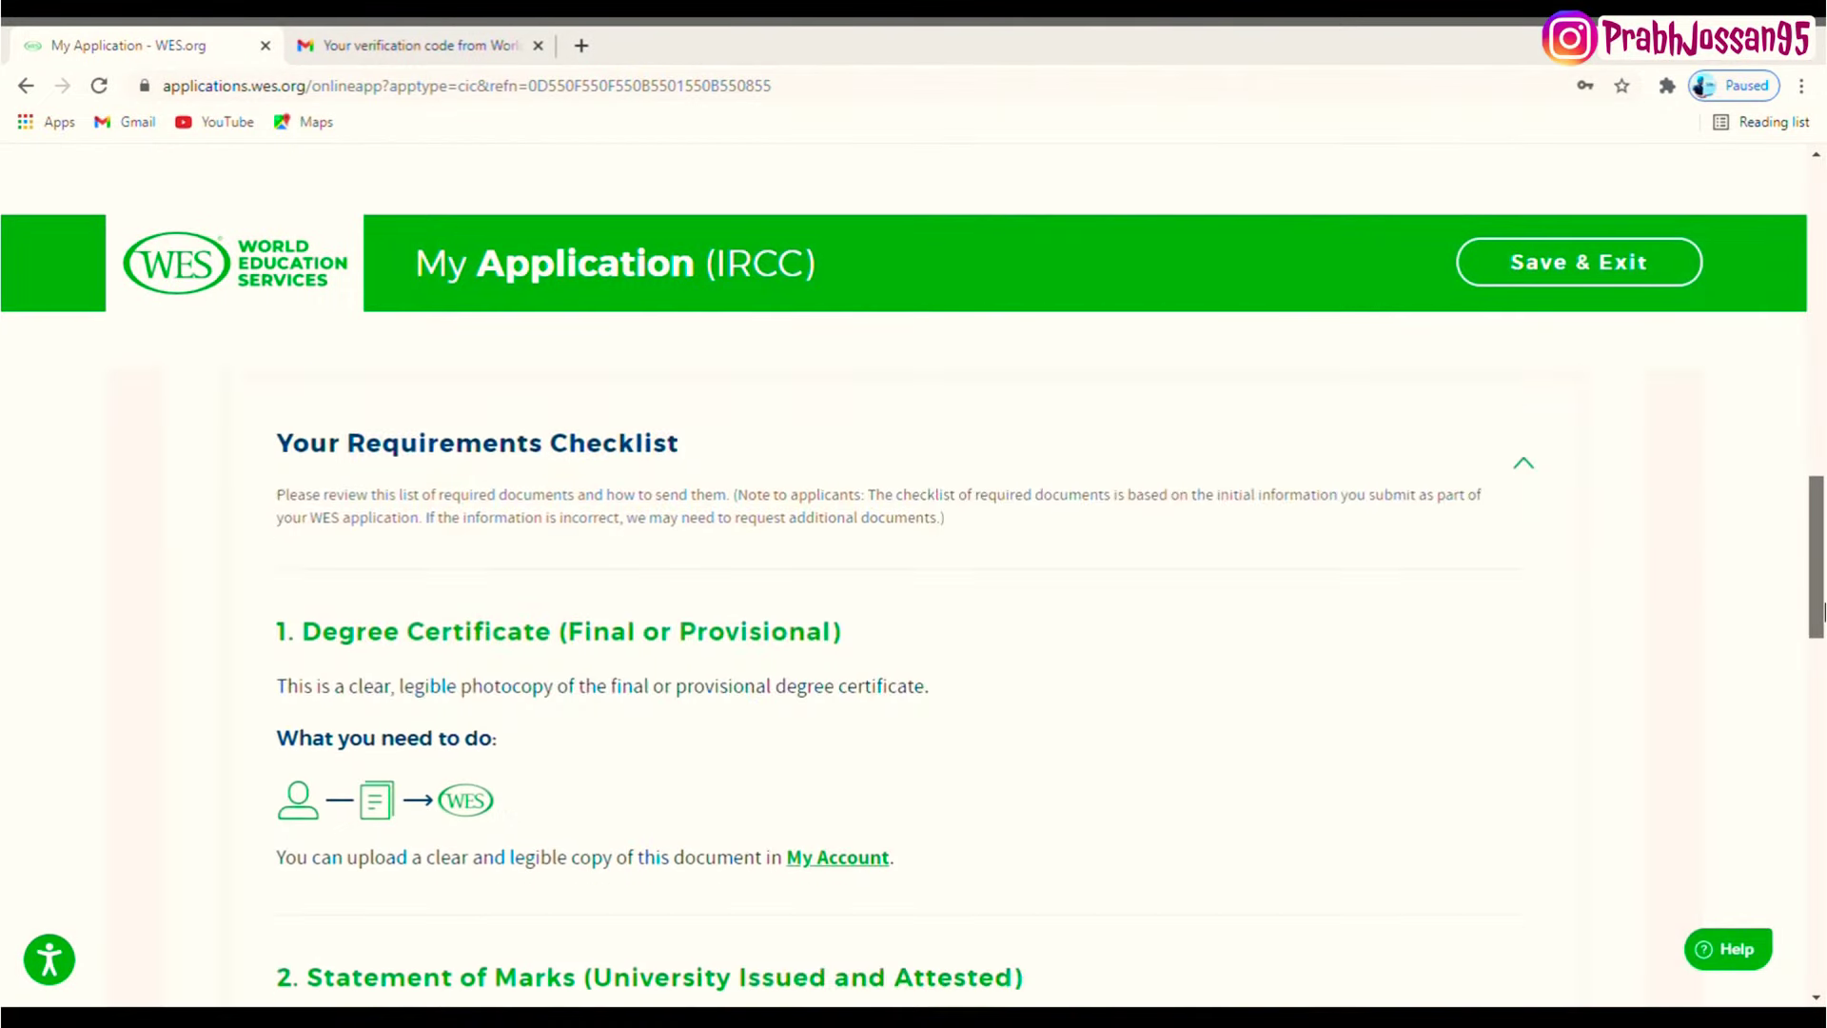
scroll(1824, 633, "down", 1)
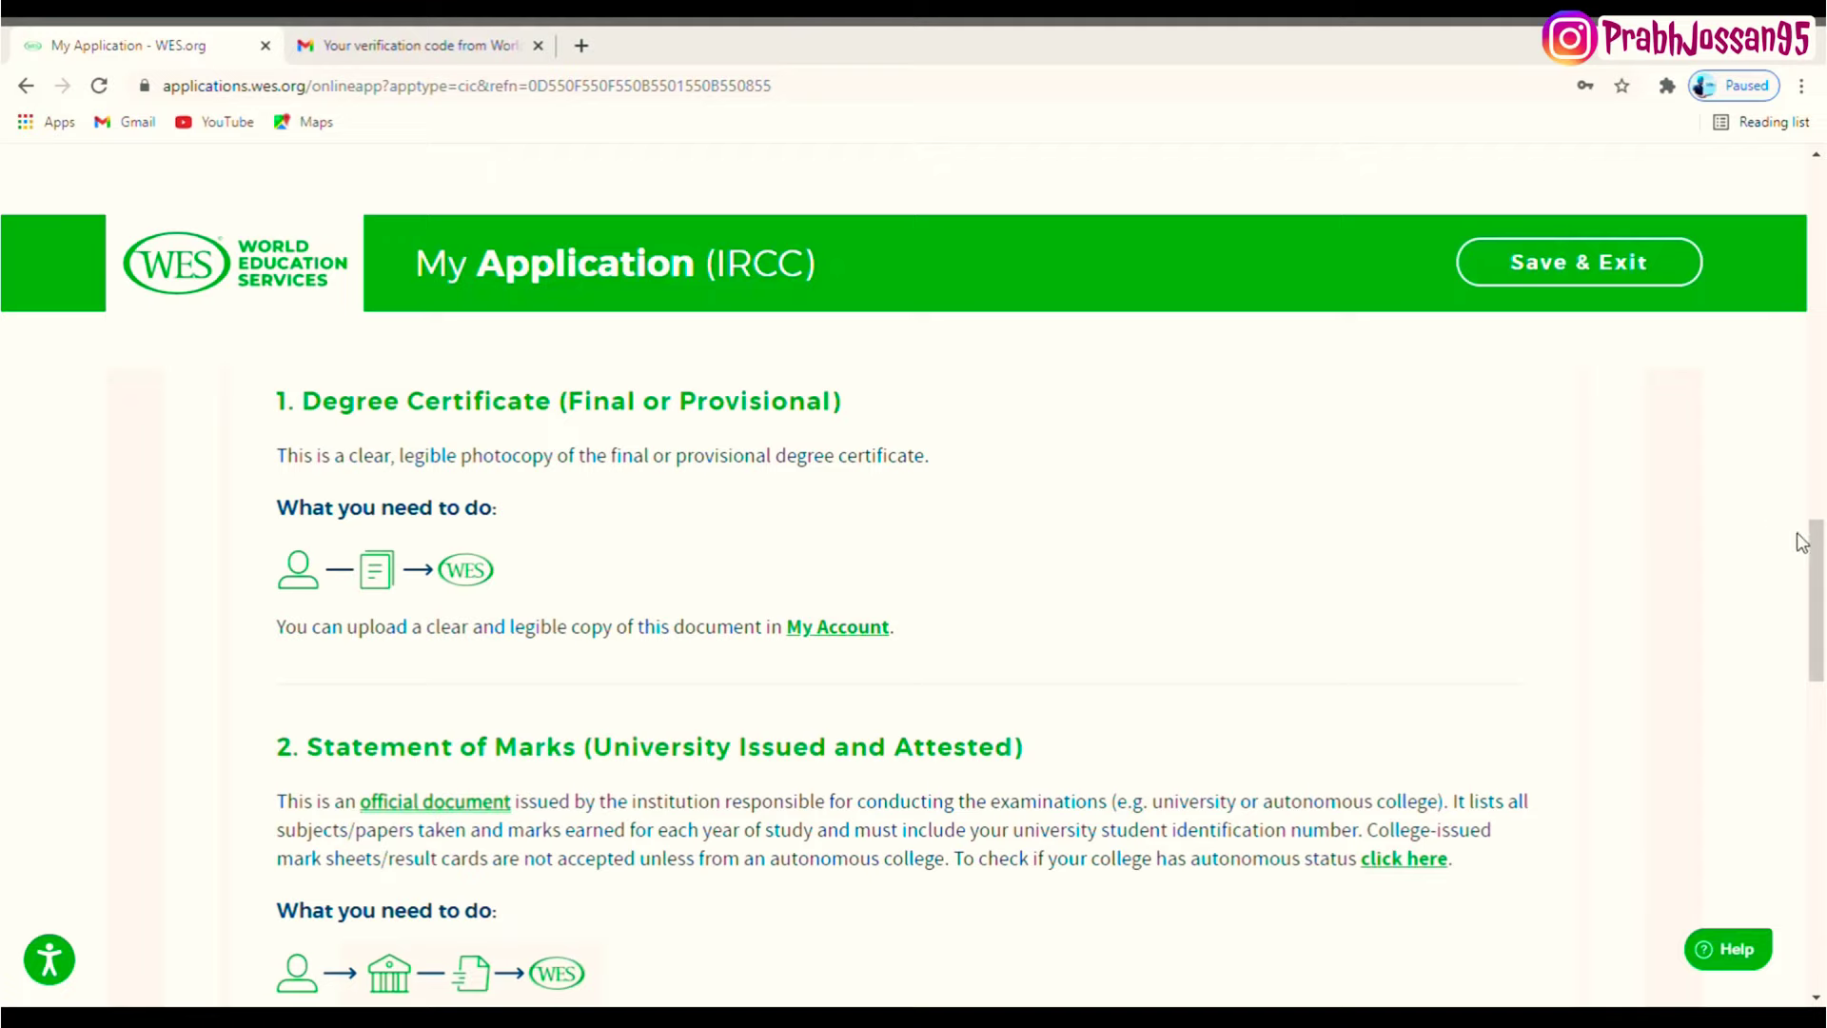
left_click_drag(1823, 584, 1823, 638)
left_click_drag(954, 646, 1420, 665)
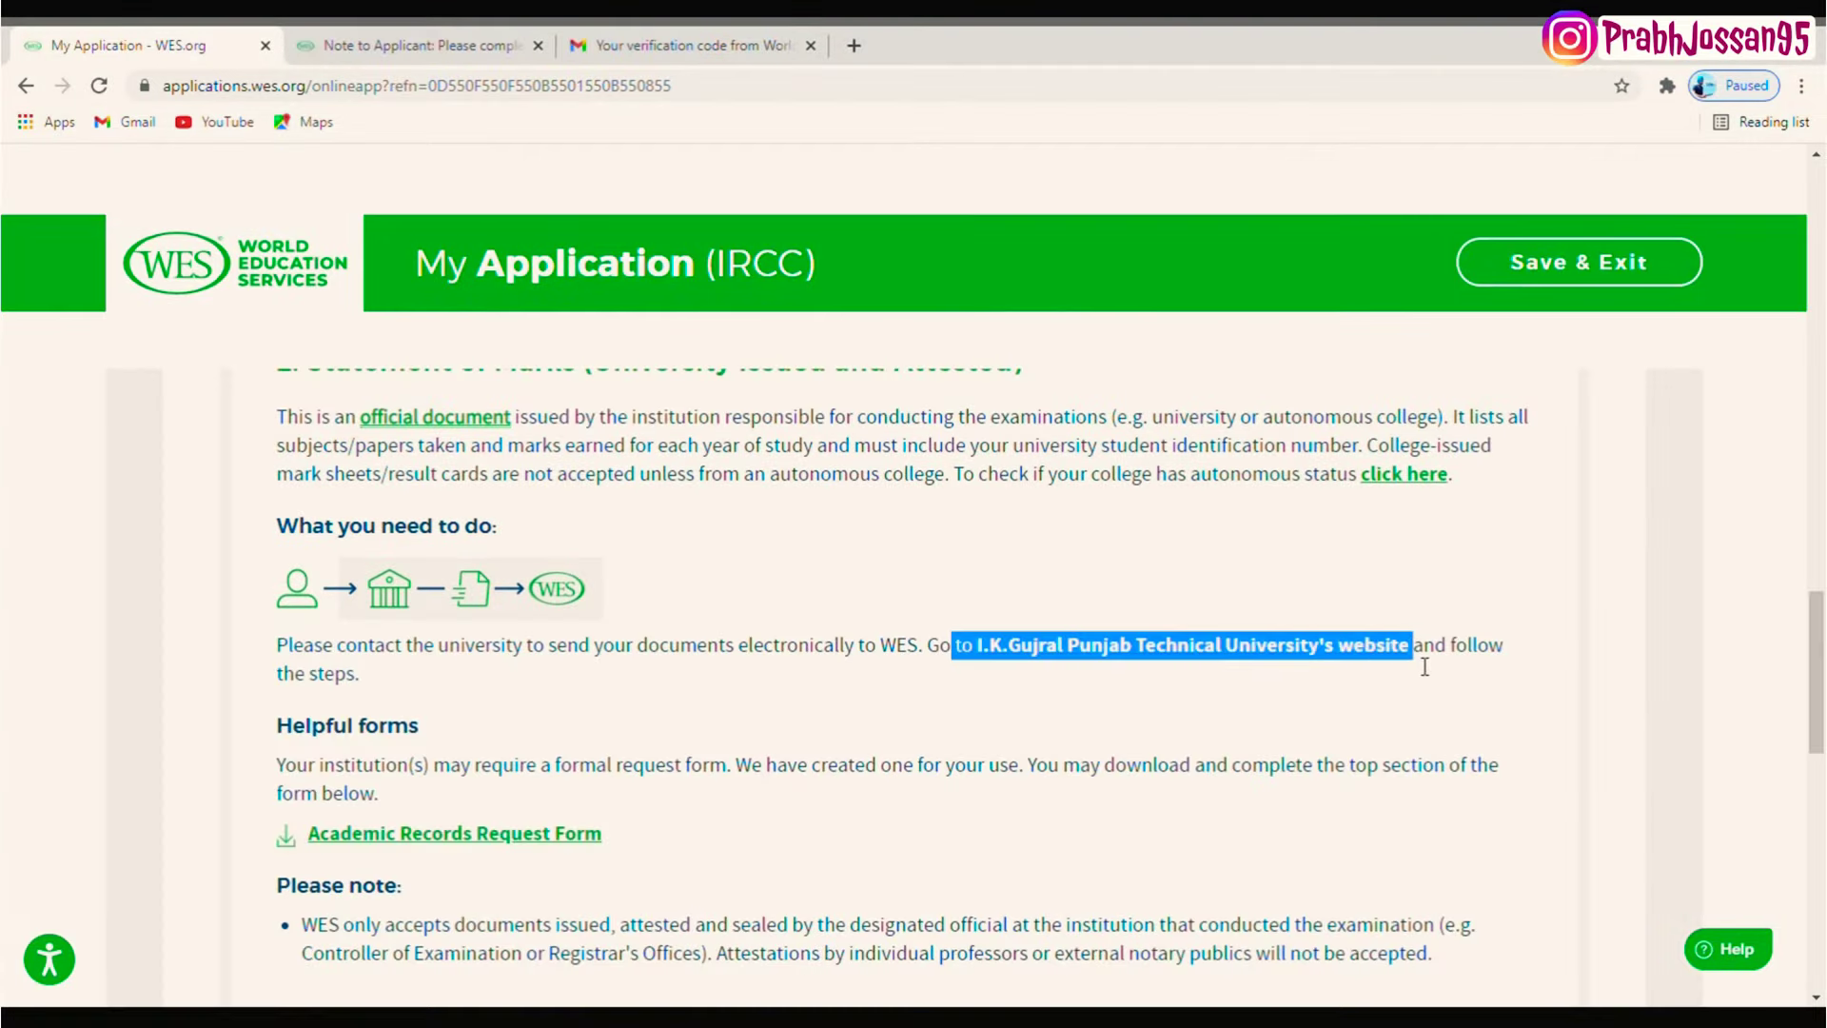
middle_click(1292, 656)
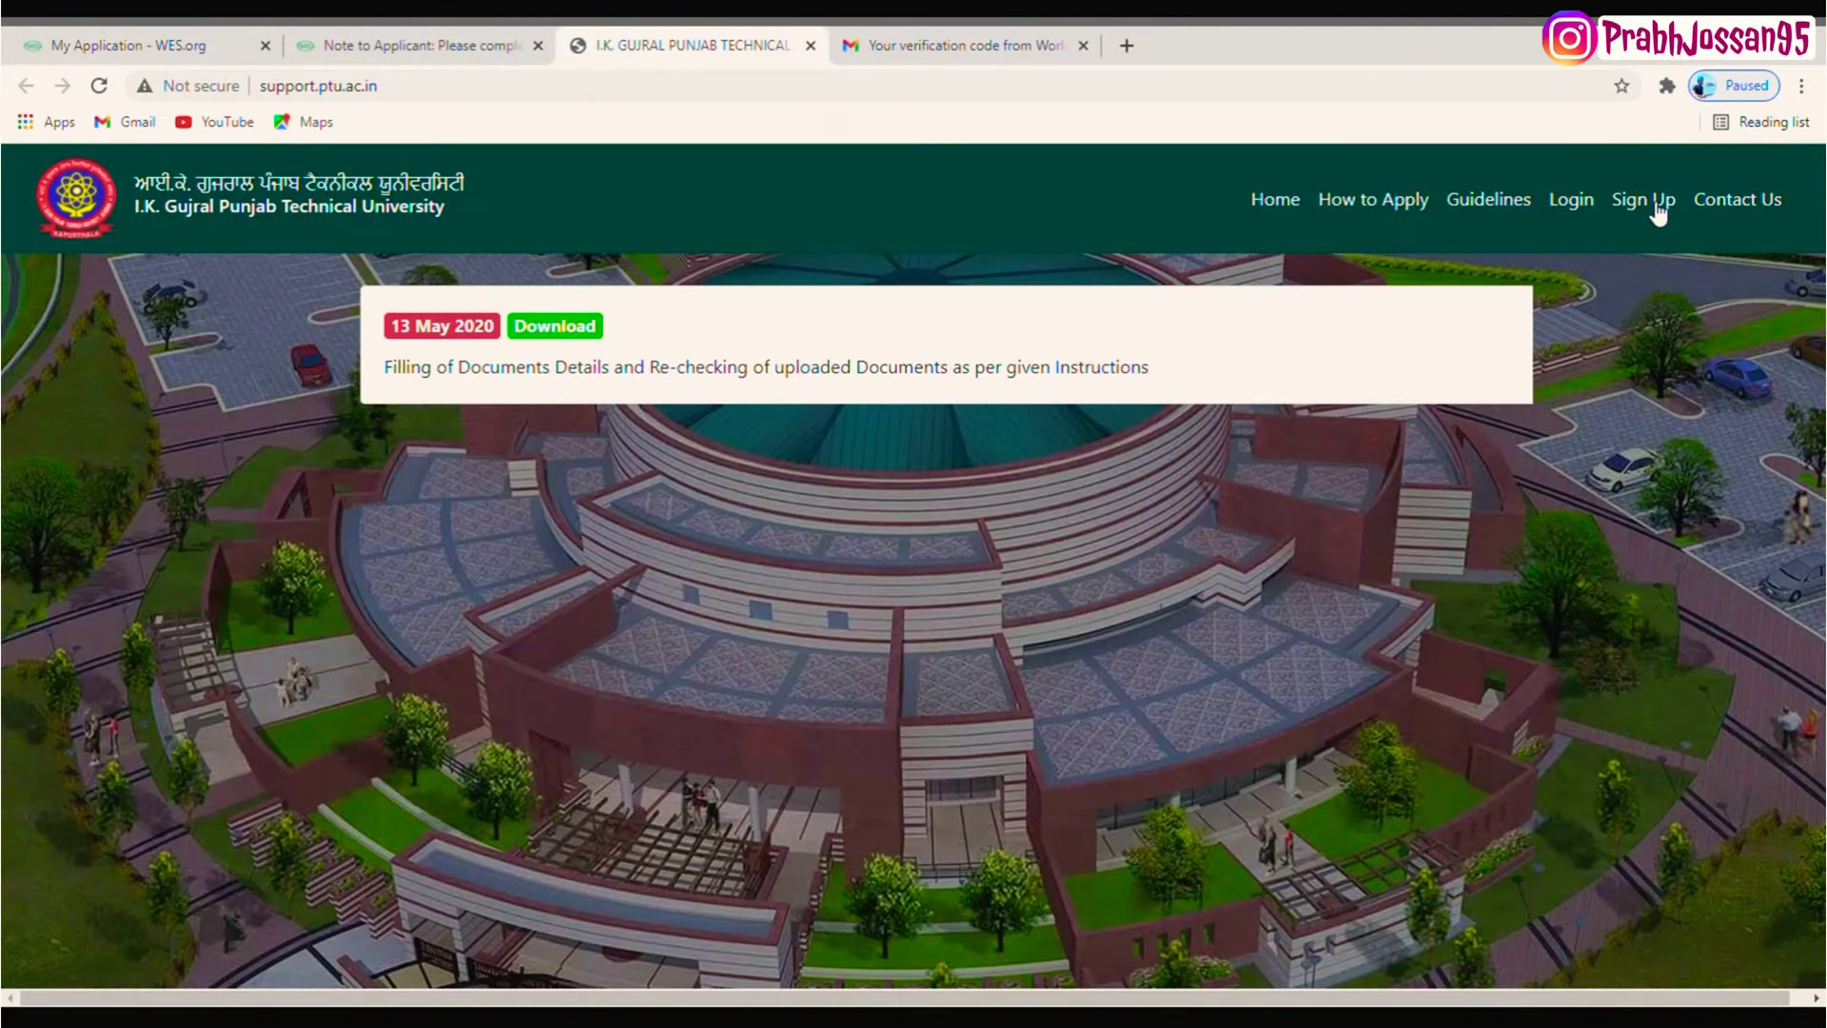
left_click(1572, 201)
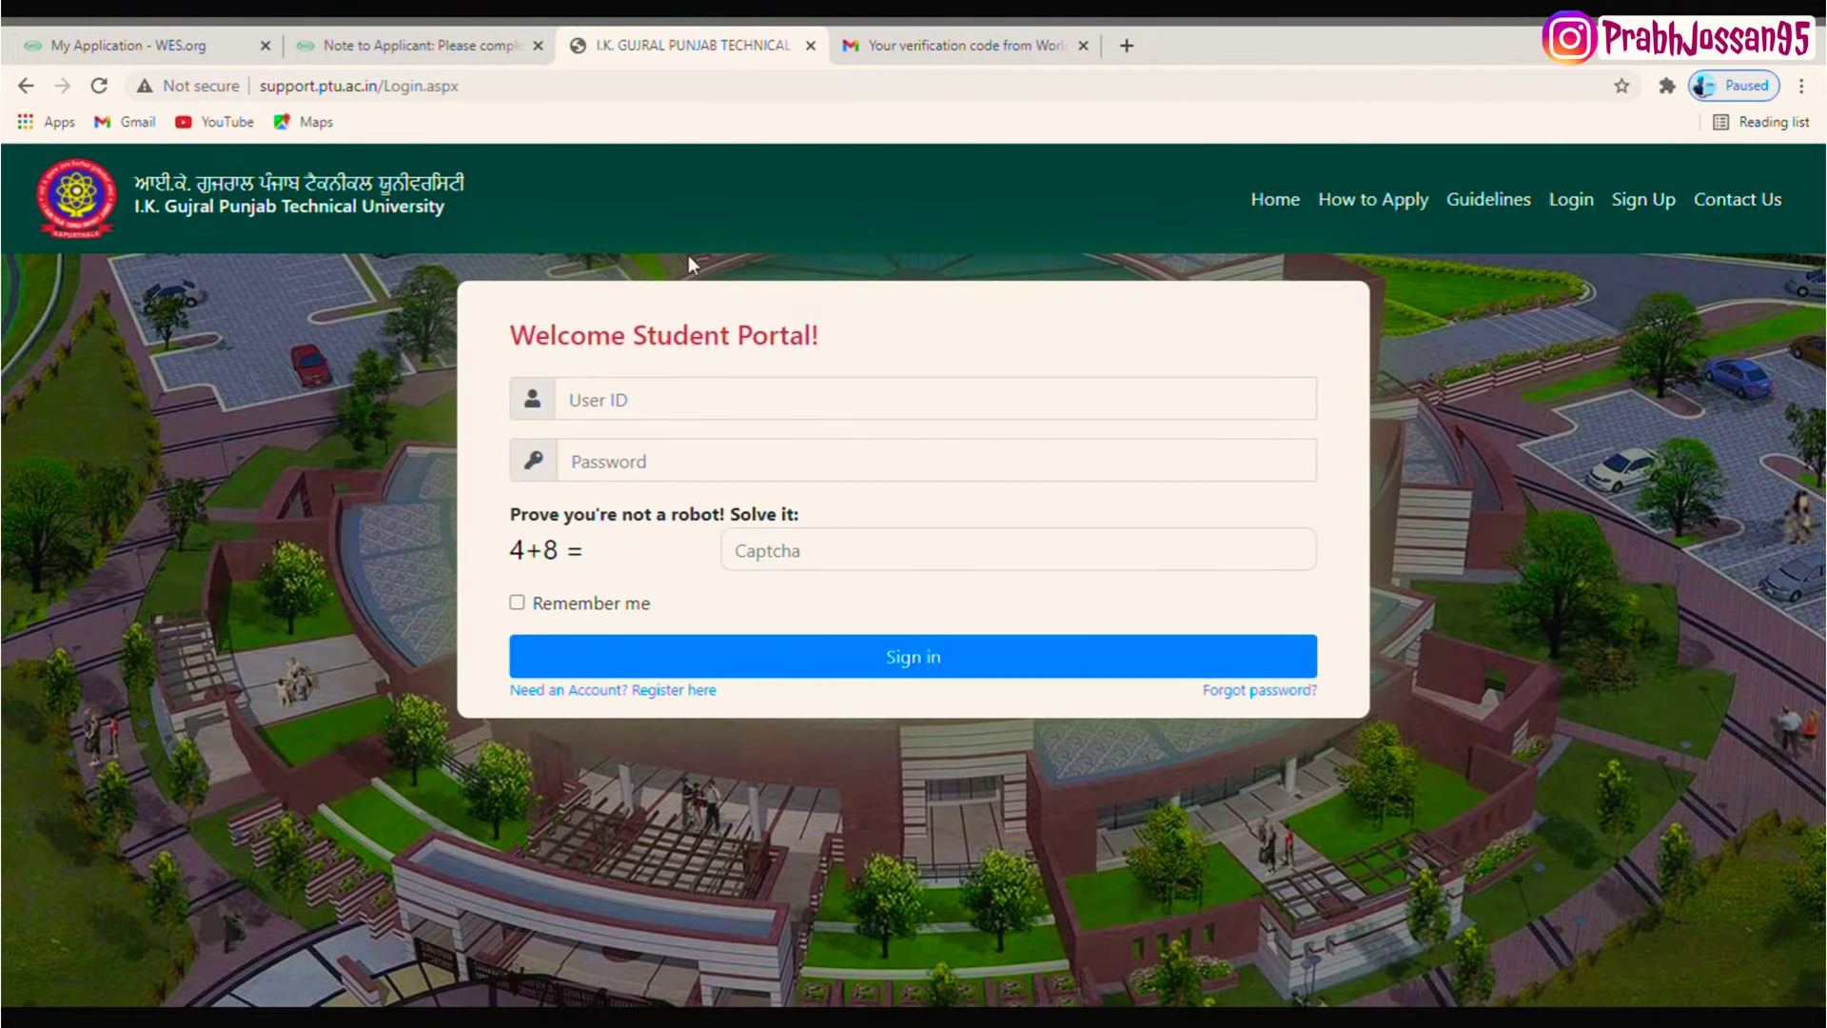
left_click(1644, 200)
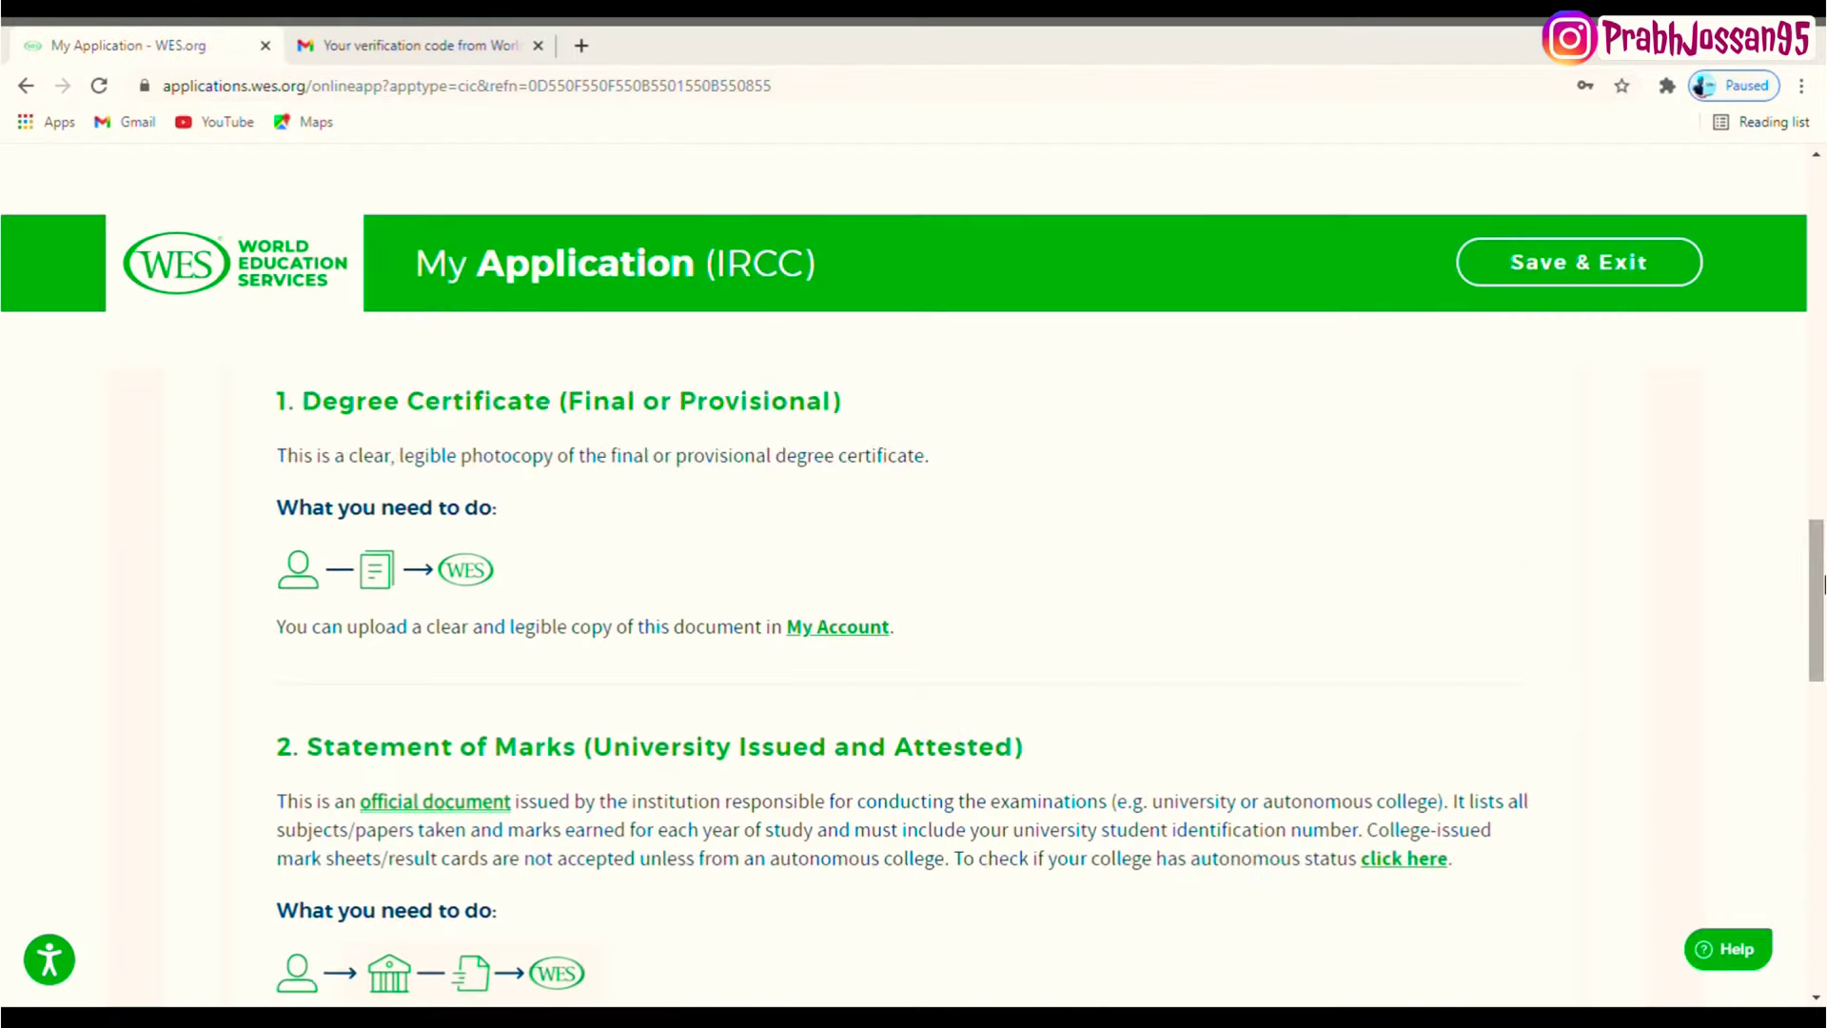
left_click_drag(1824, 583, 1824, 683)
- Open the Academic Records Request Form and fill in the applicant's given name and date of birth
left_click(555, 724)
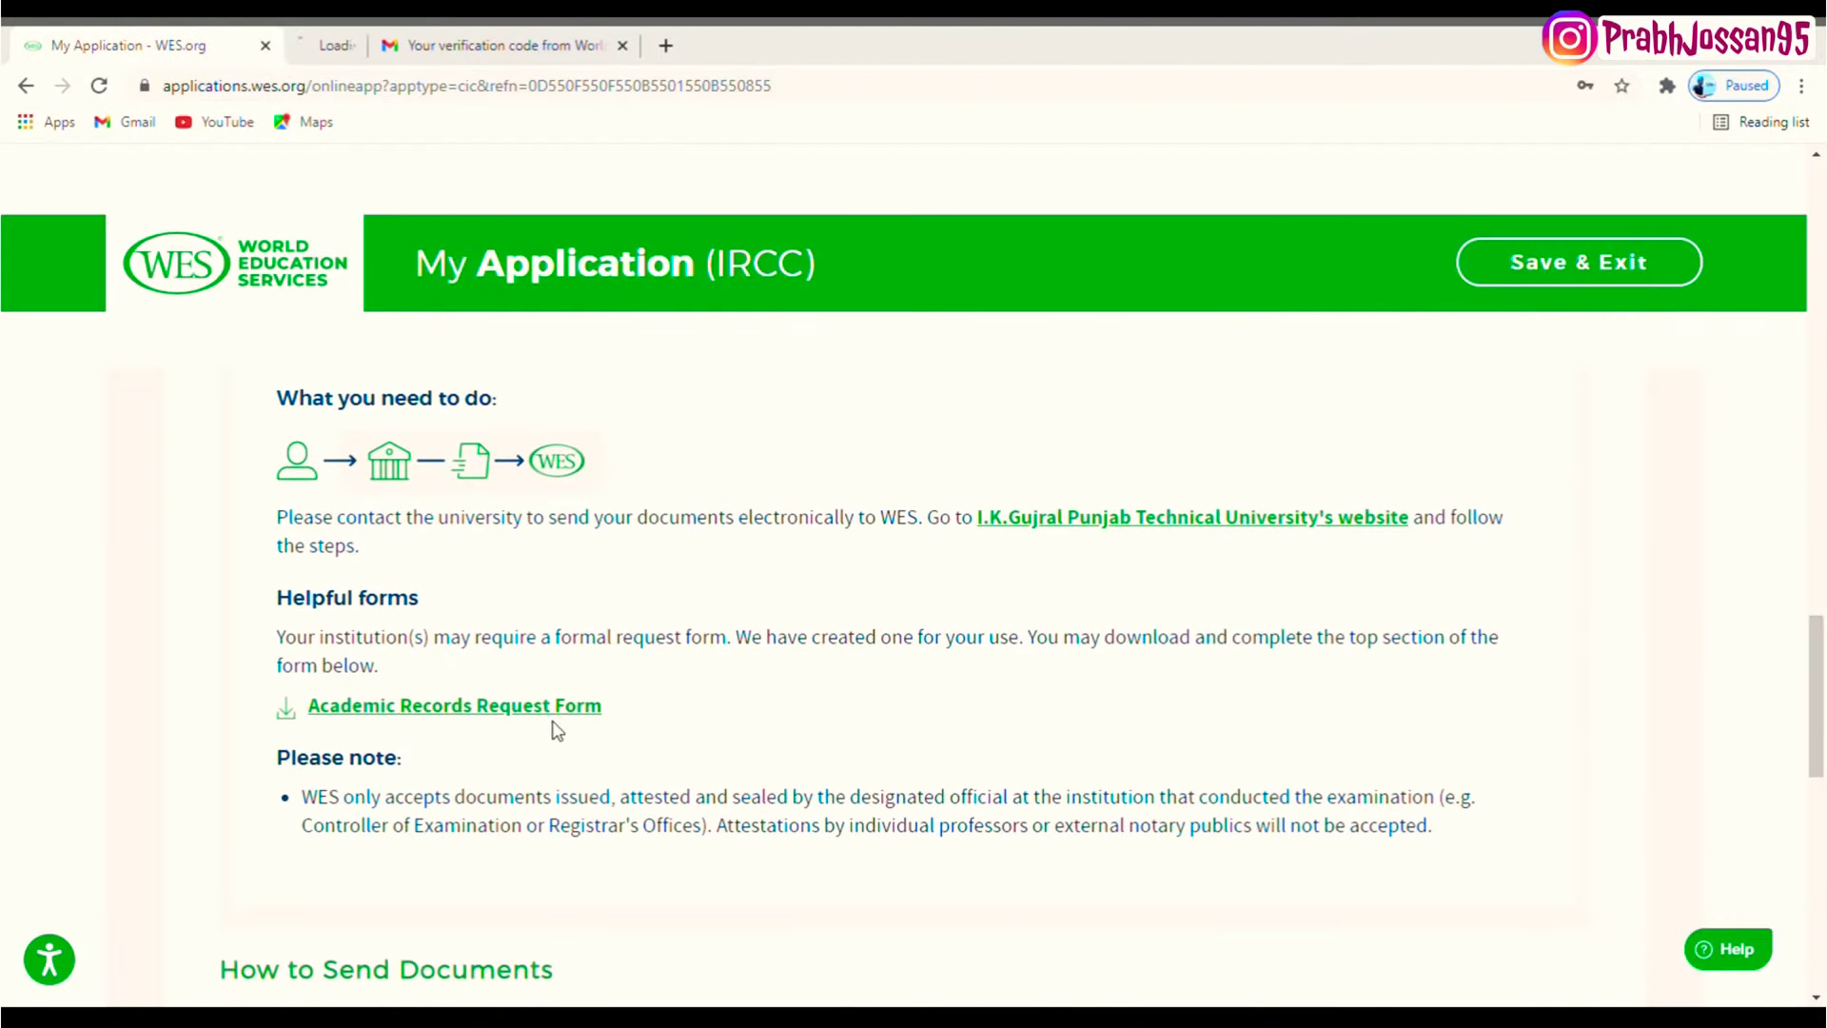
left_click(378, 38)
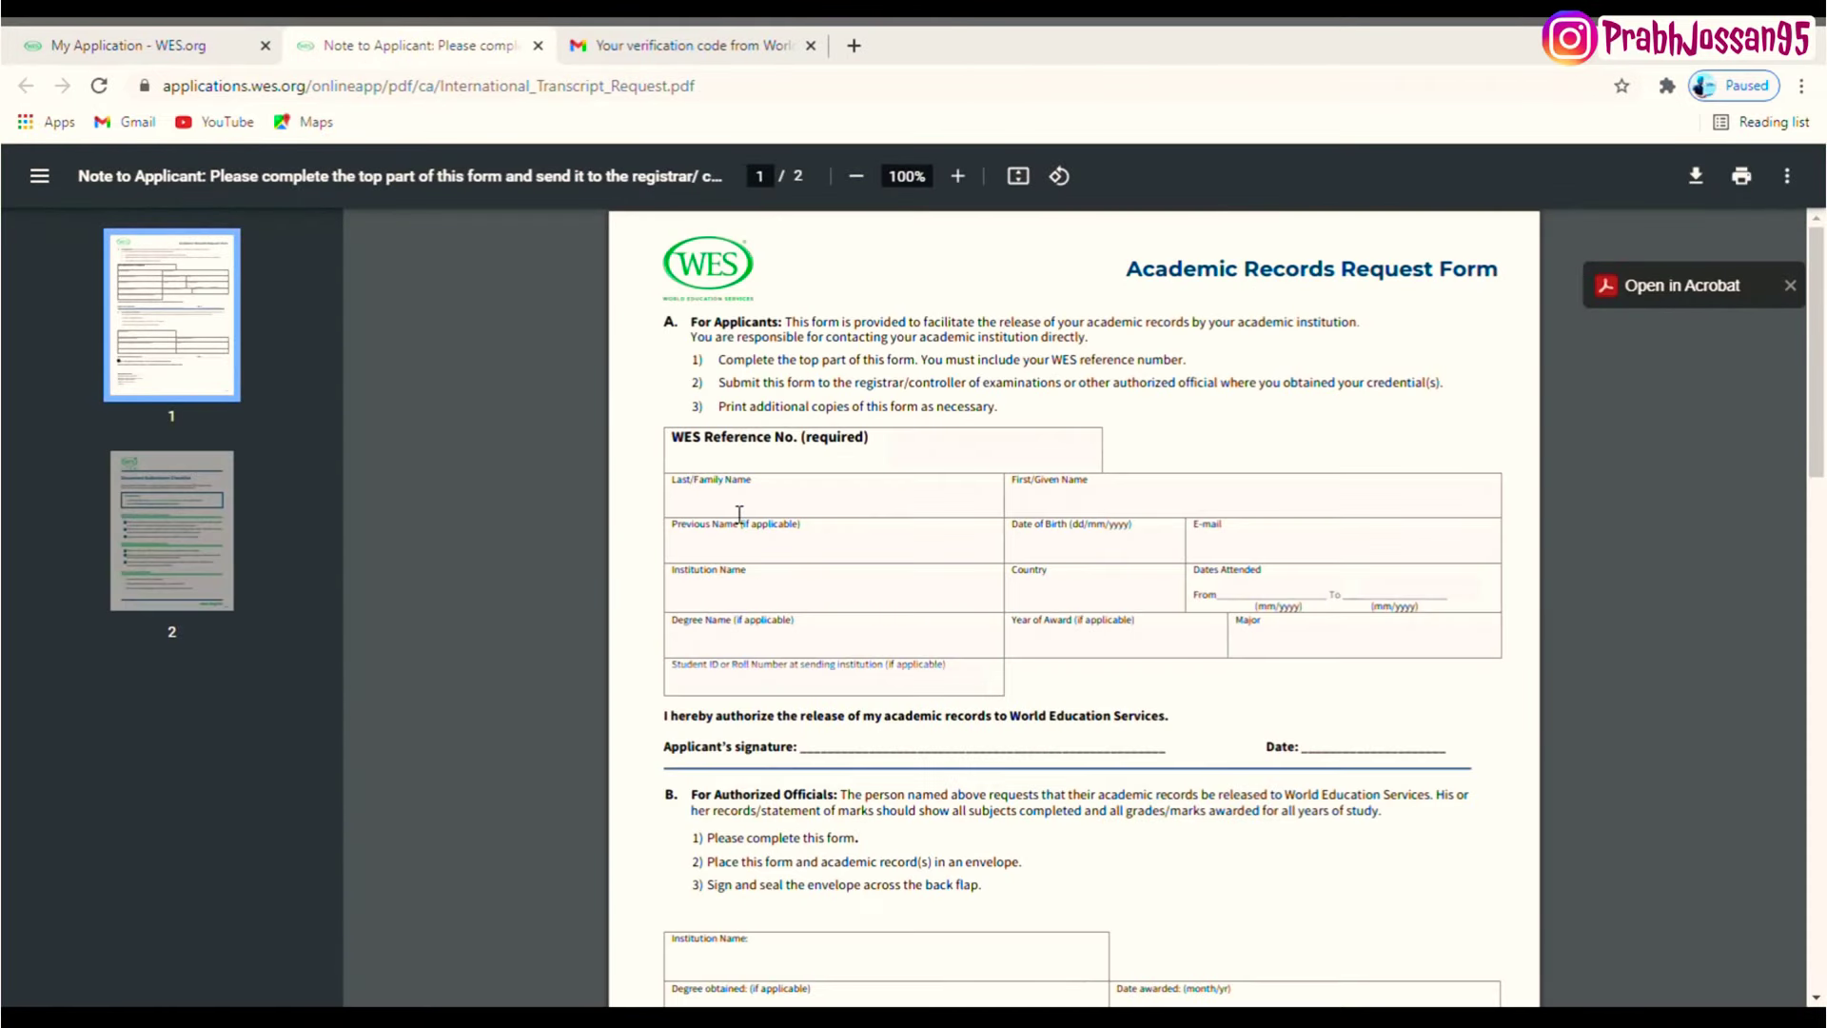
left_click(1056, 500)
left_click(1132, 556)
type("02")
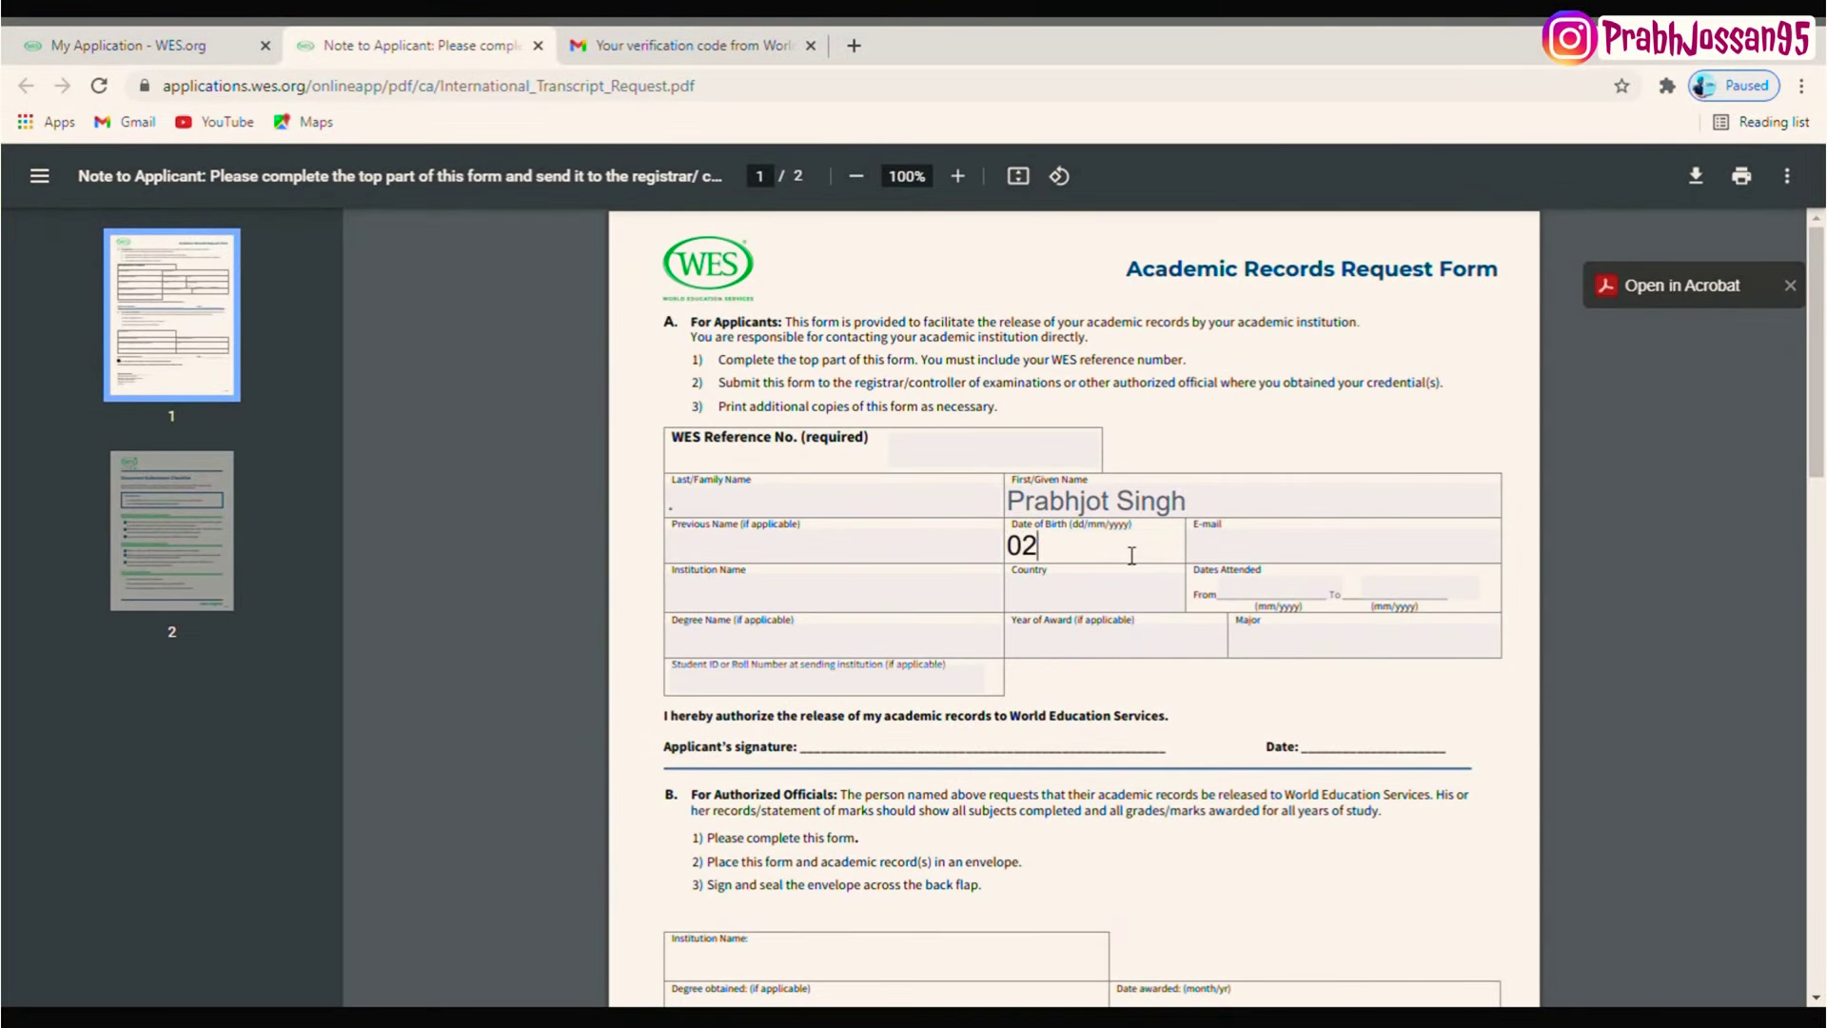
key("BackSpace")
key("BackSpace")
- Enter I K Gujral Punjab Technical University, India, attended 05/2012 to 06/2016
left_click(966, 587)
type("I k gujral punjab technical university")
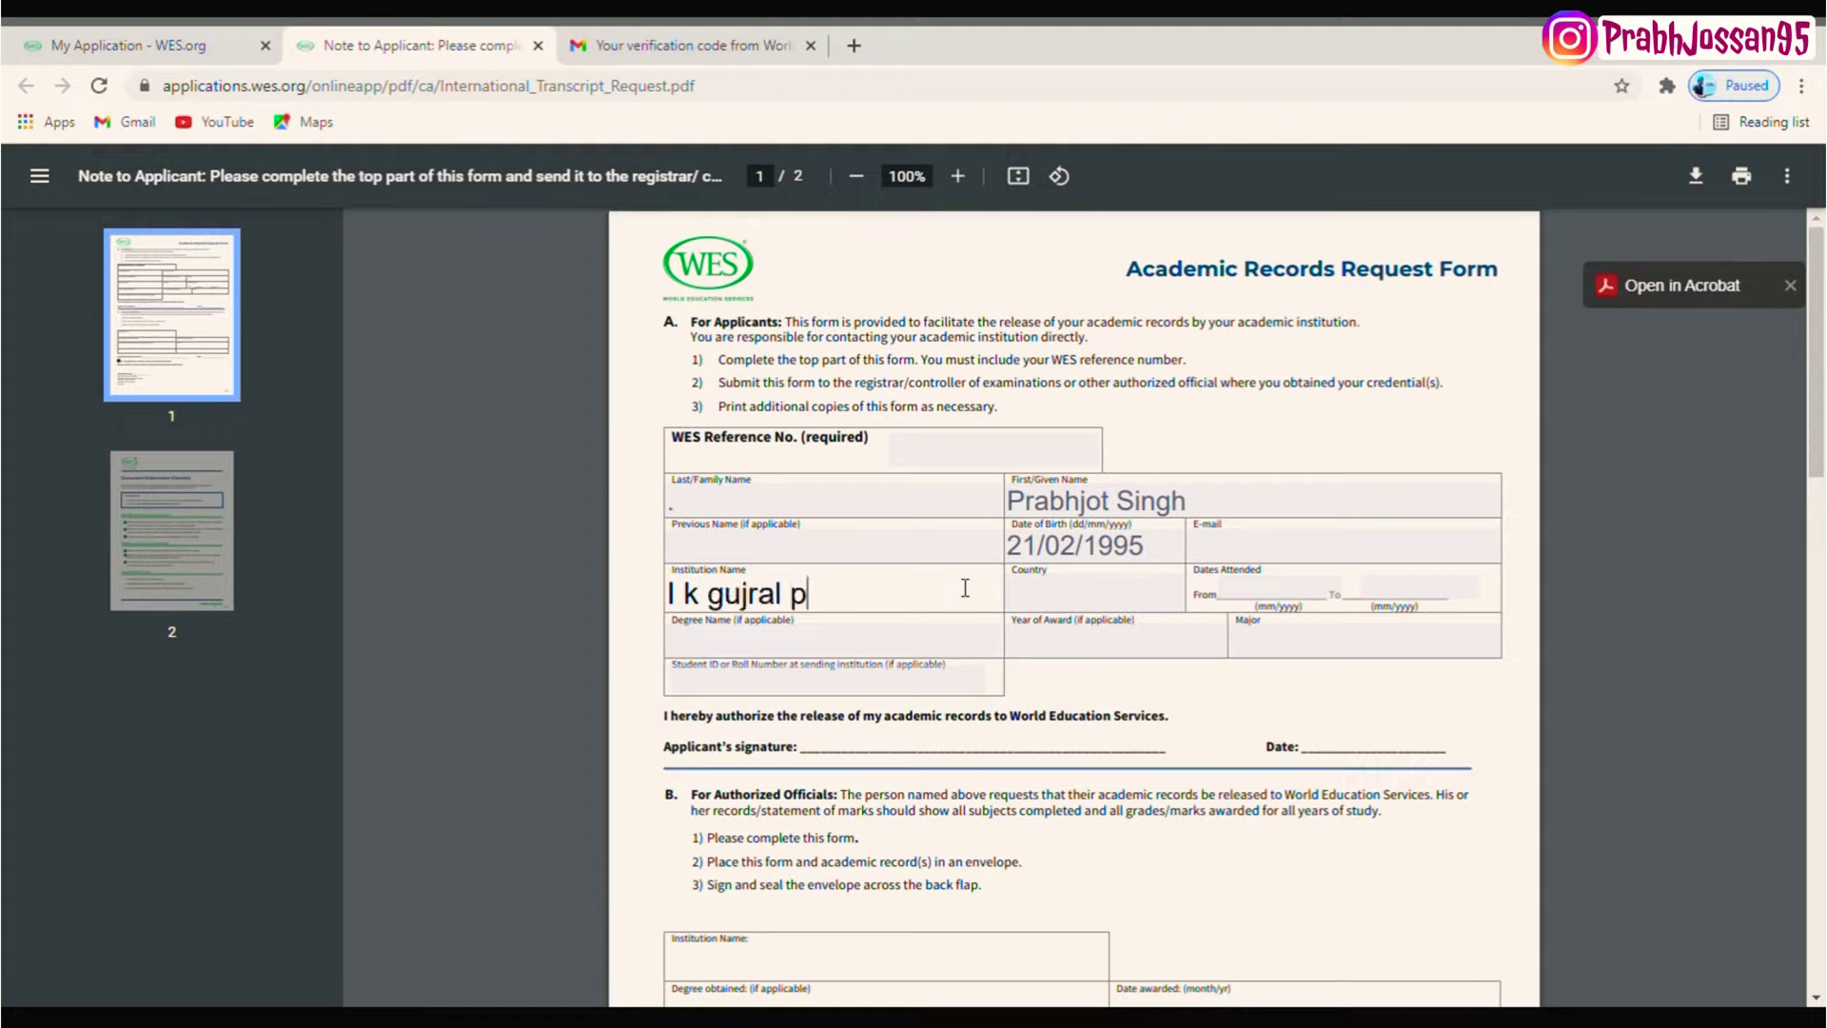
left_click(1073, 597)
type("india")
left_click(1277, 595)
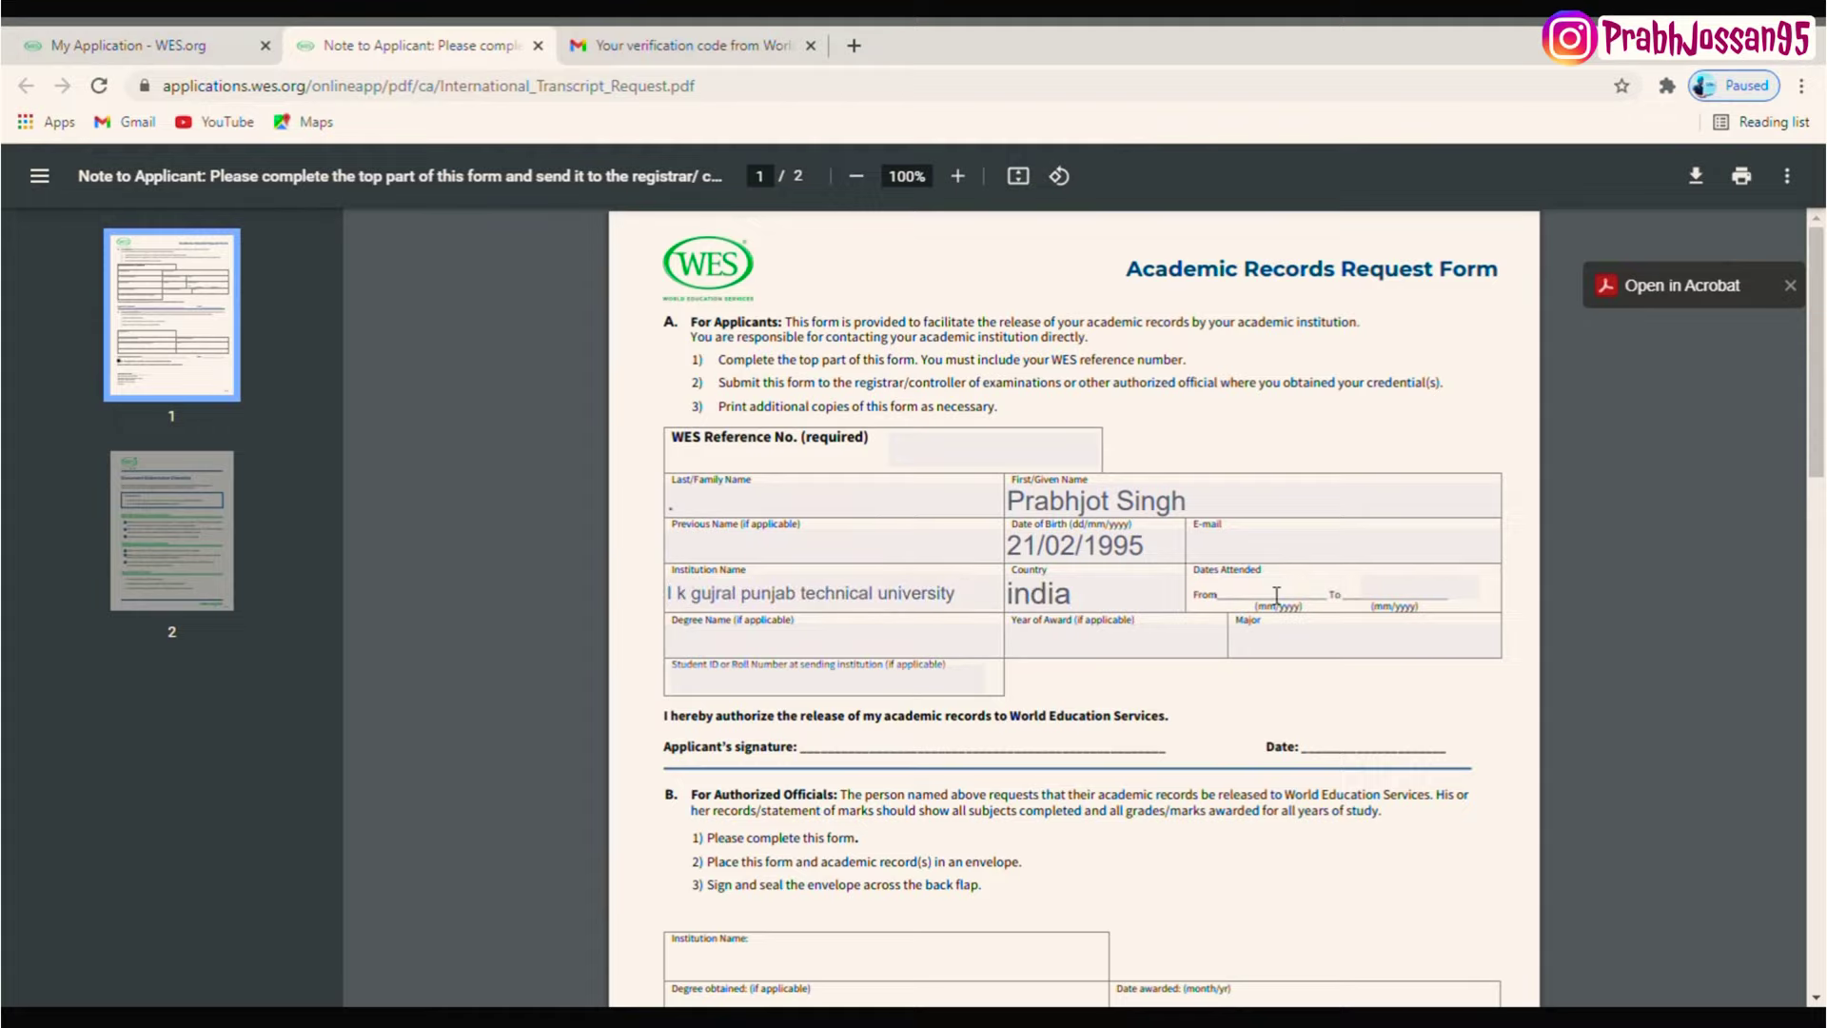
type("05/2012")
key("Tab")
type("06/2016")
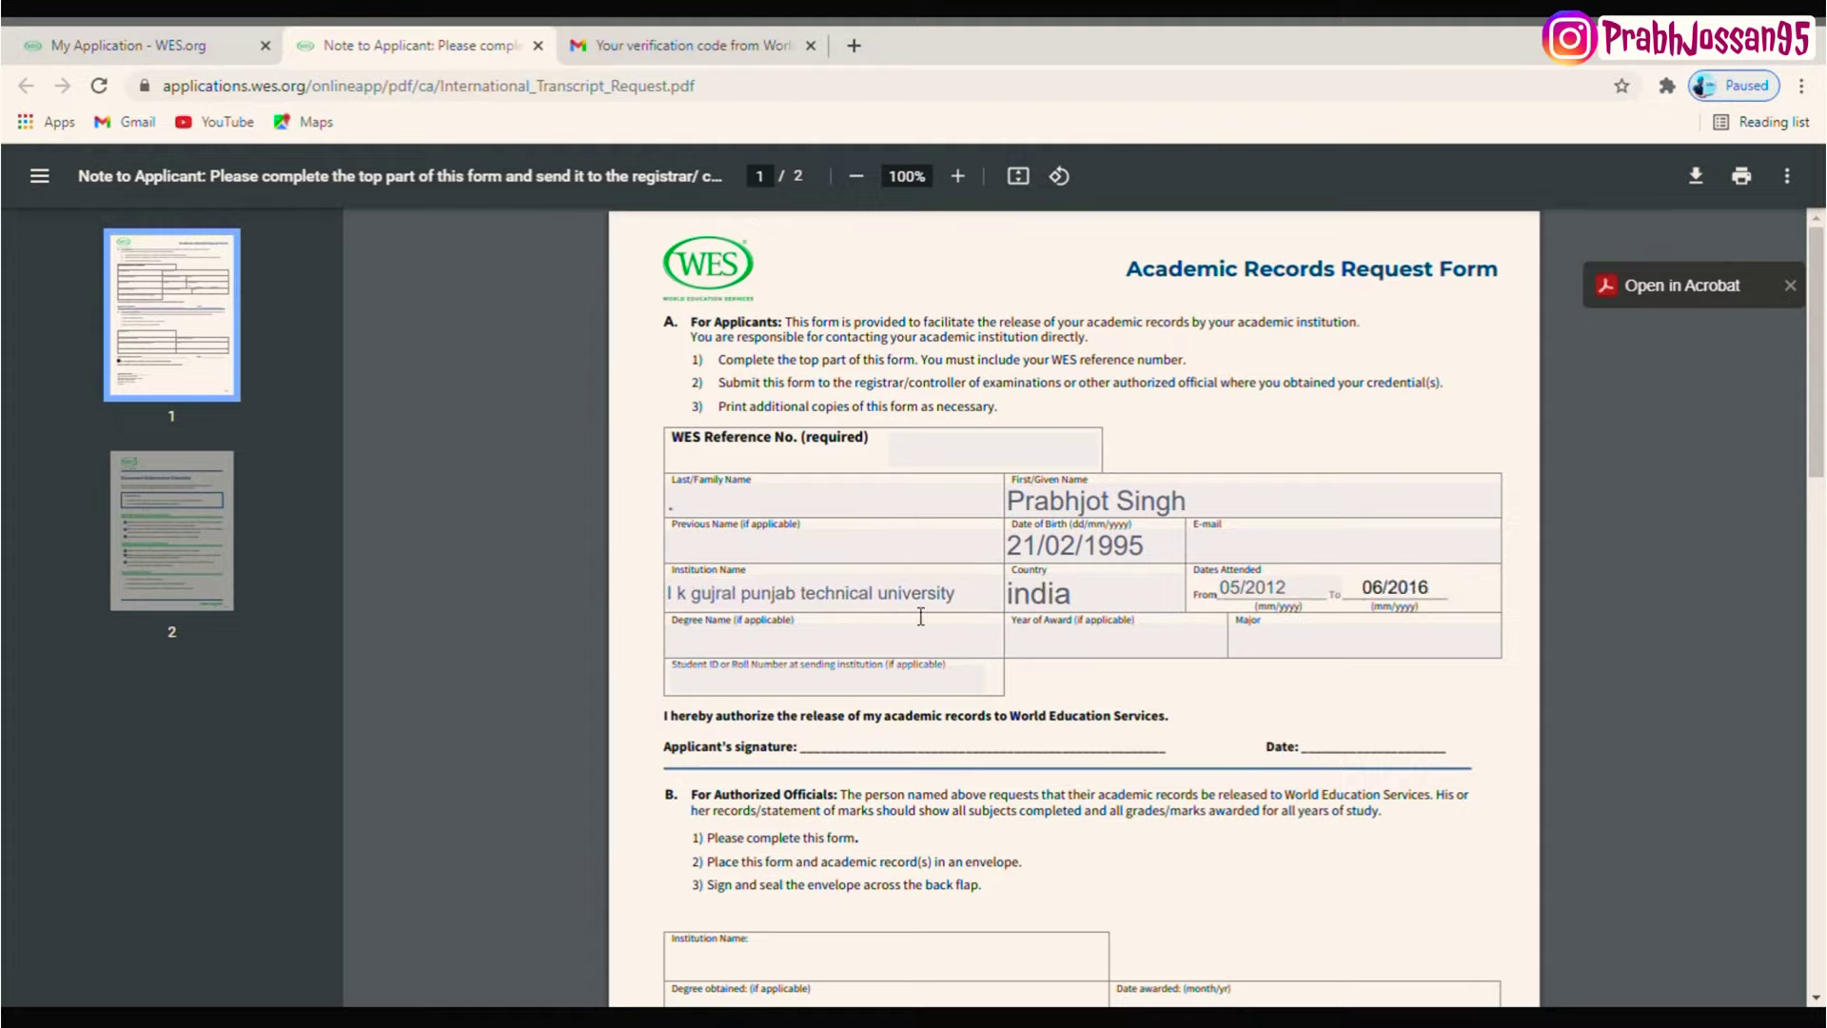
- Fill in bachelor of technology as degree, 2016 as award year, and civil engineering
left_click(757, 643)
type("becholar of technology")
key("Tab")
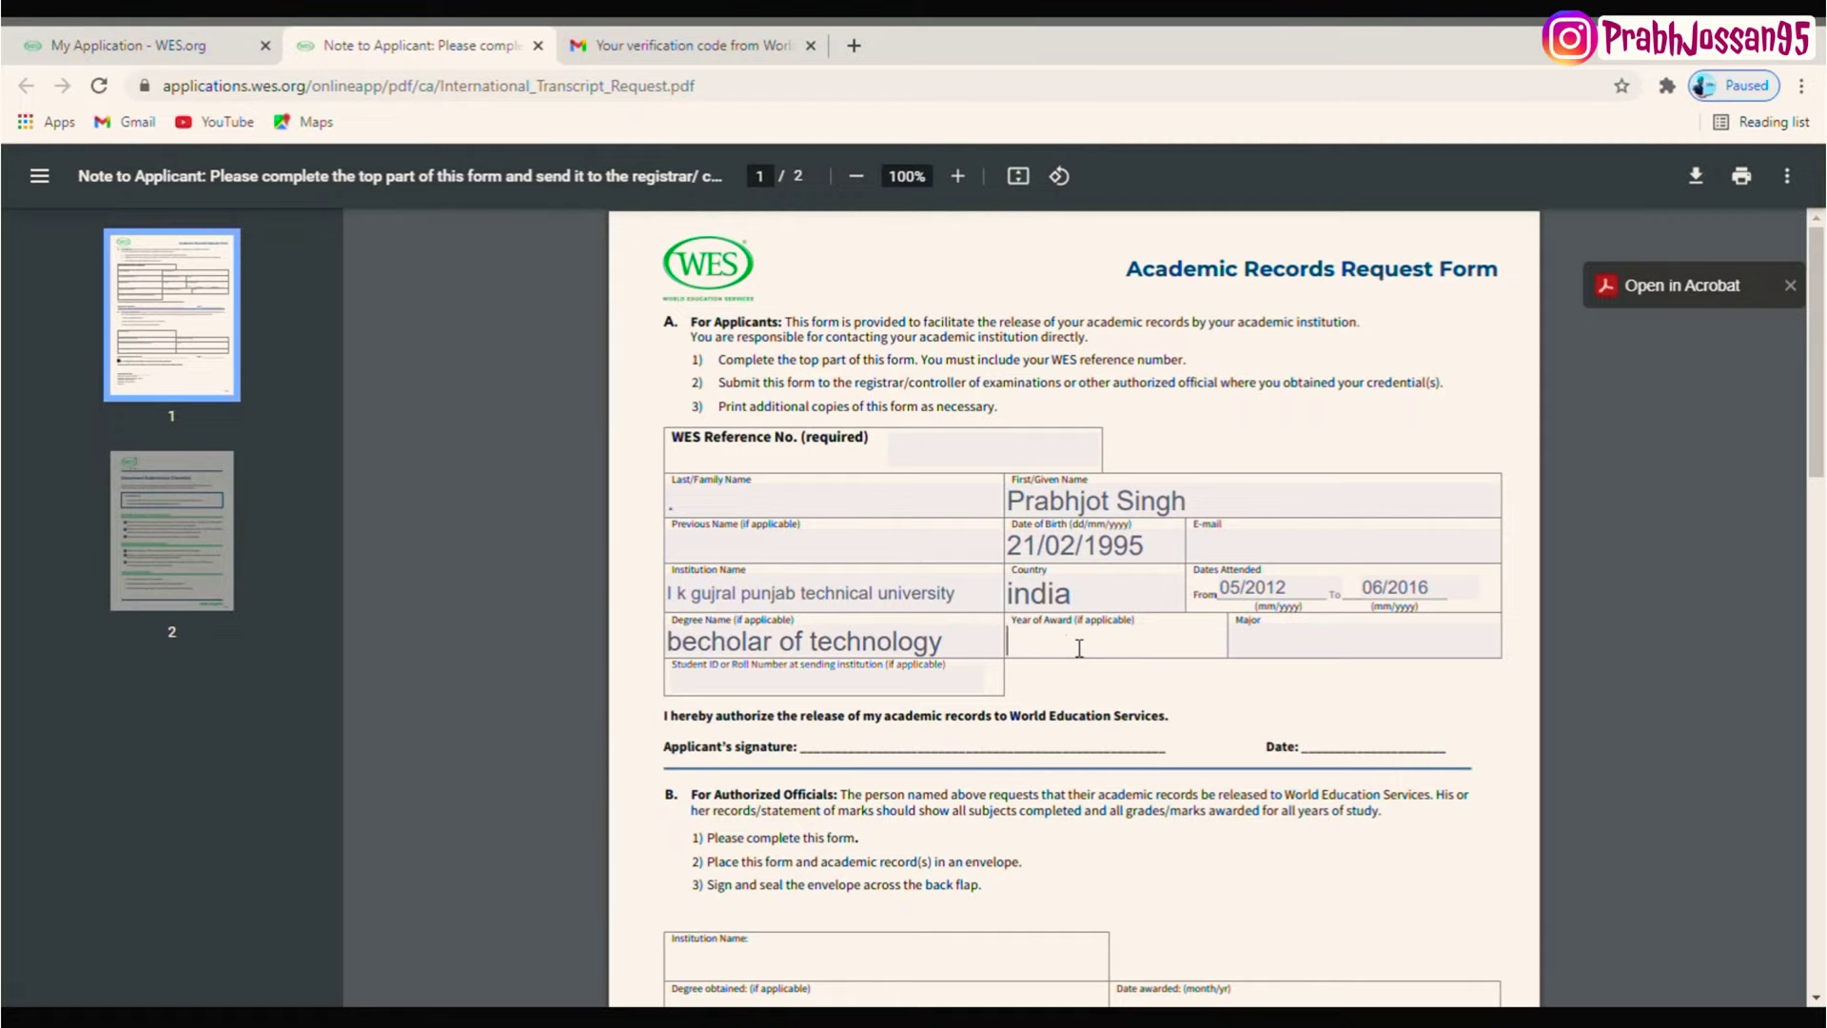
type("2016")
left_click(1328, 653)
type("civil engineering")
- Review the officials' instructions, WES reference line and mailing address, then go back to the application
scroll(1038, 617, "down", 1)
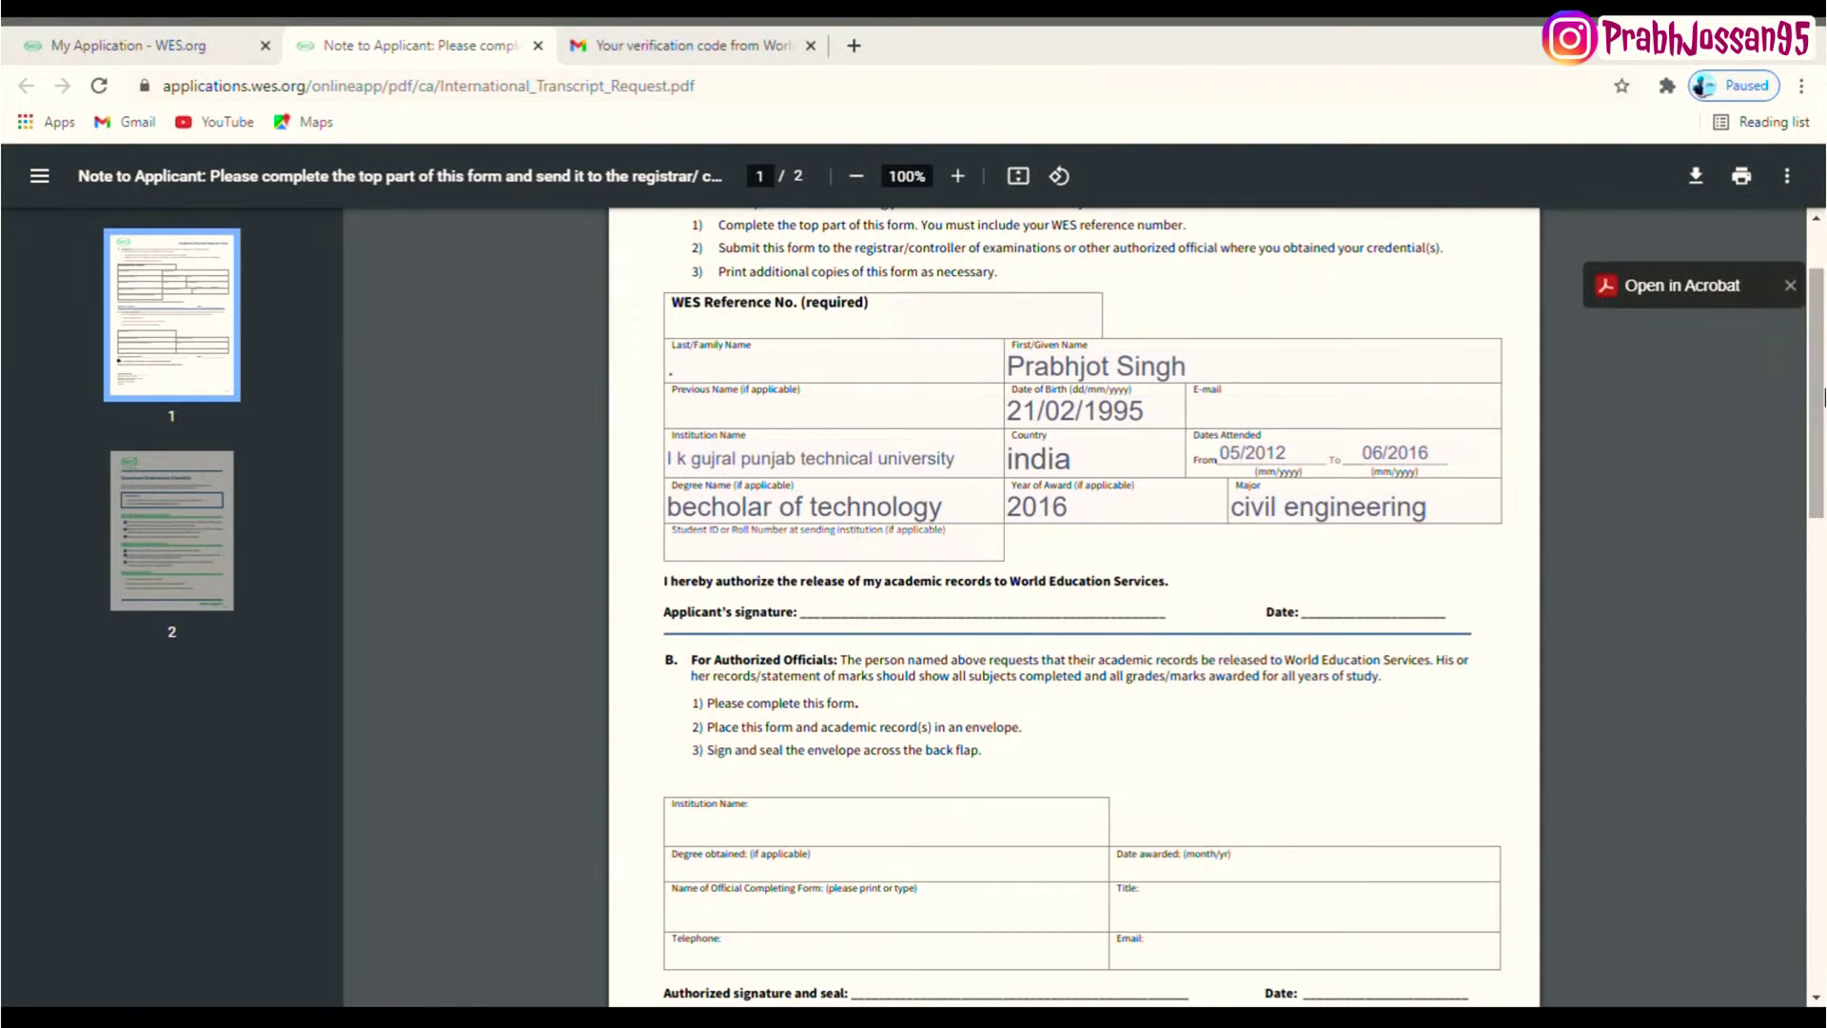
scroll(851, 418, "down", 2)
left_click_drag(699, 490, 994, 578)
left_click(1100, 576)
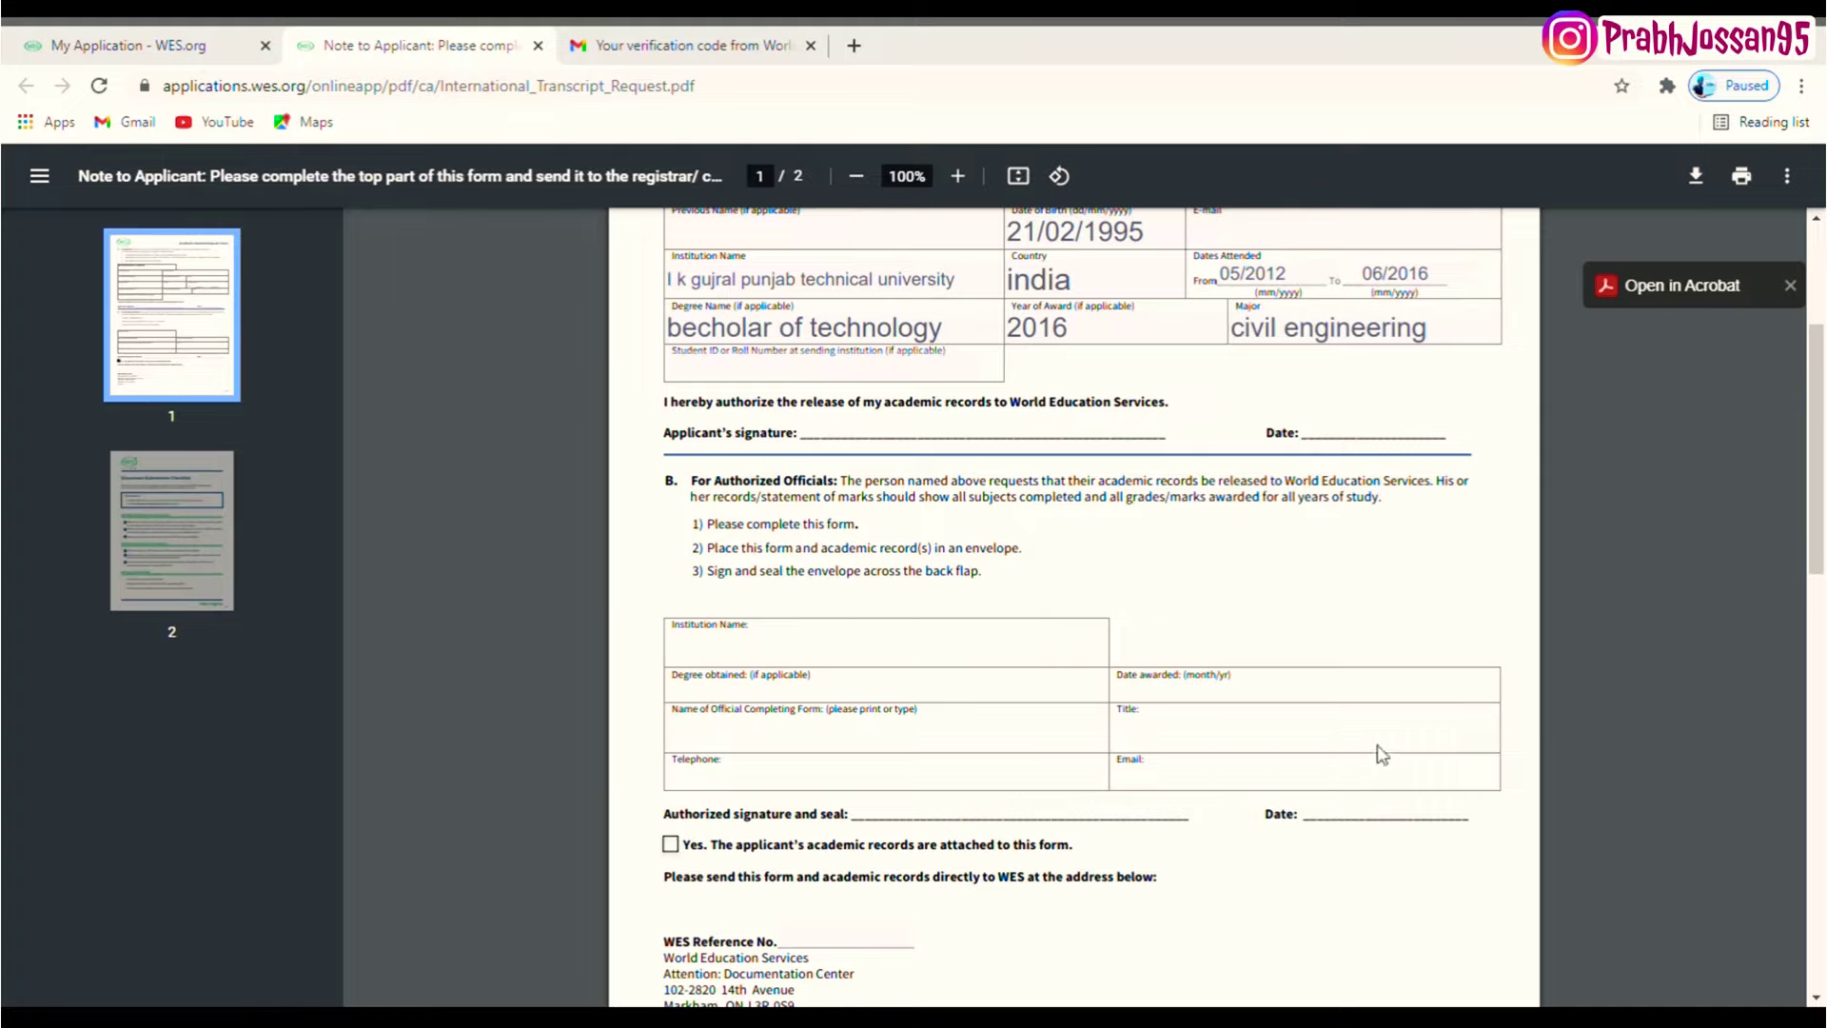
scroll(1376, 752, "down", 2)
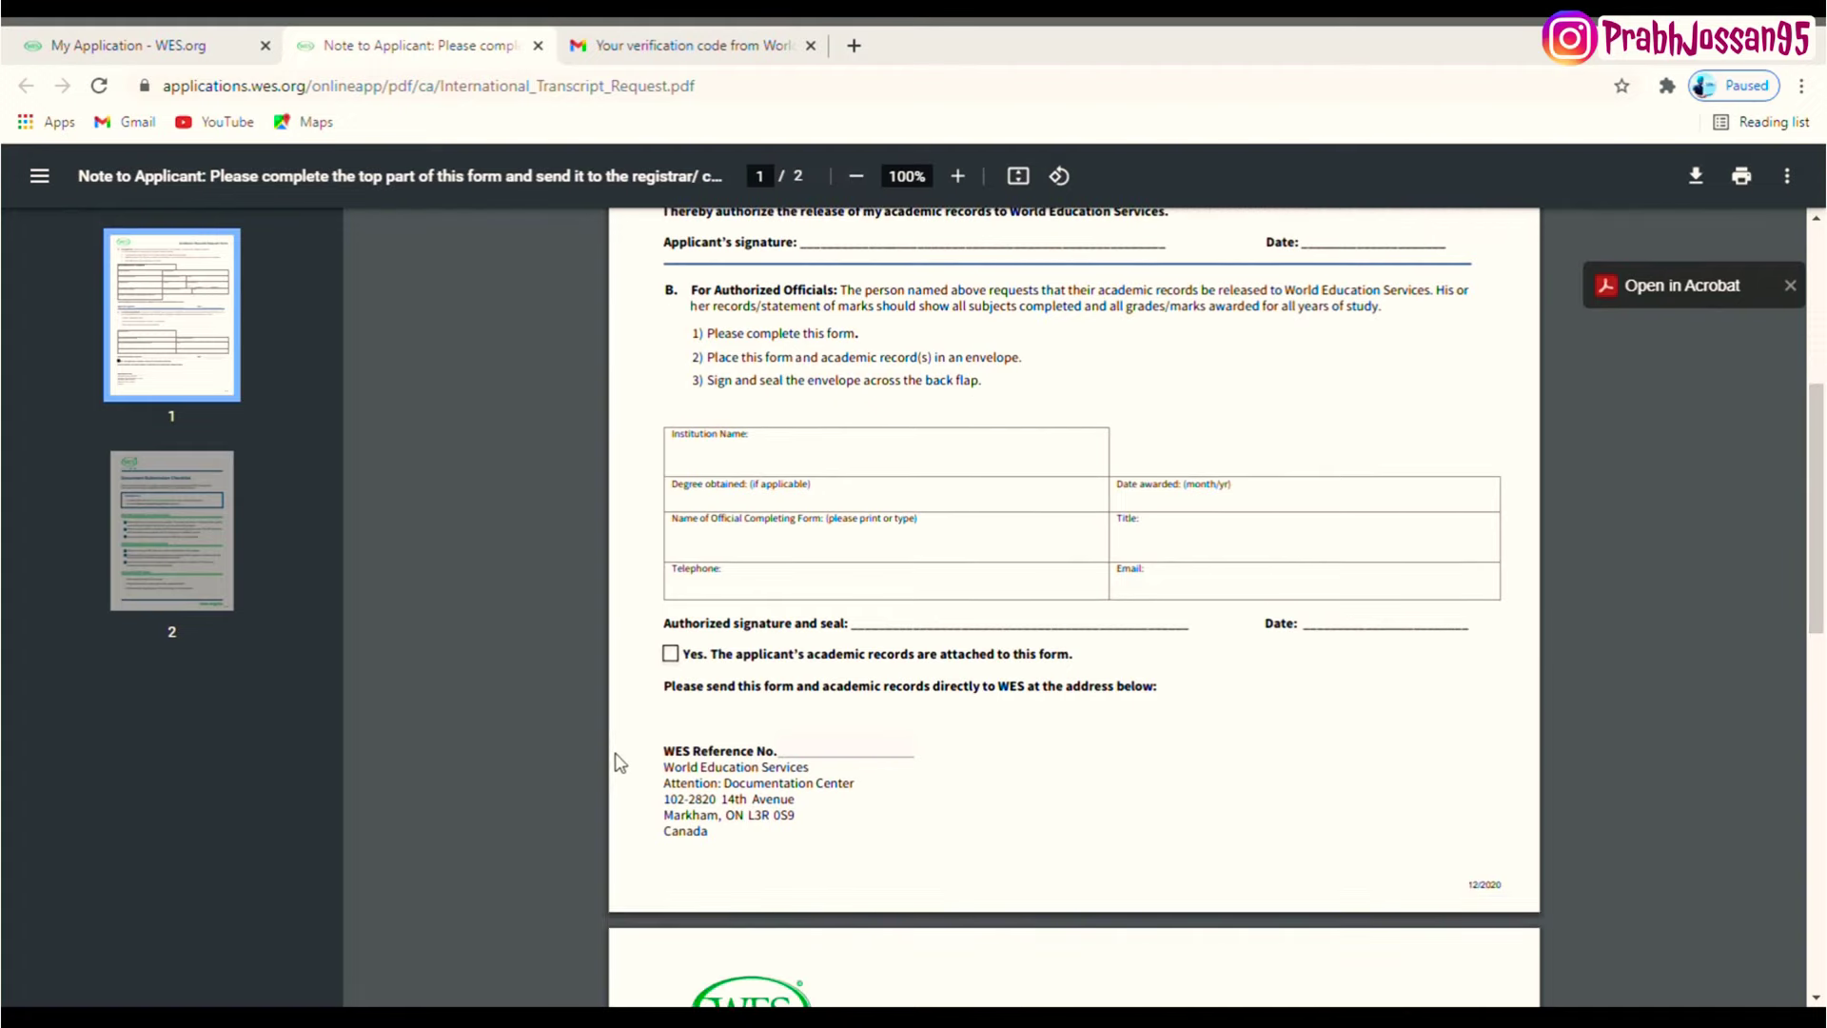
left_click_drag(665, 754, 776, 752)
left_click_drag(844, 773, 792, 827)
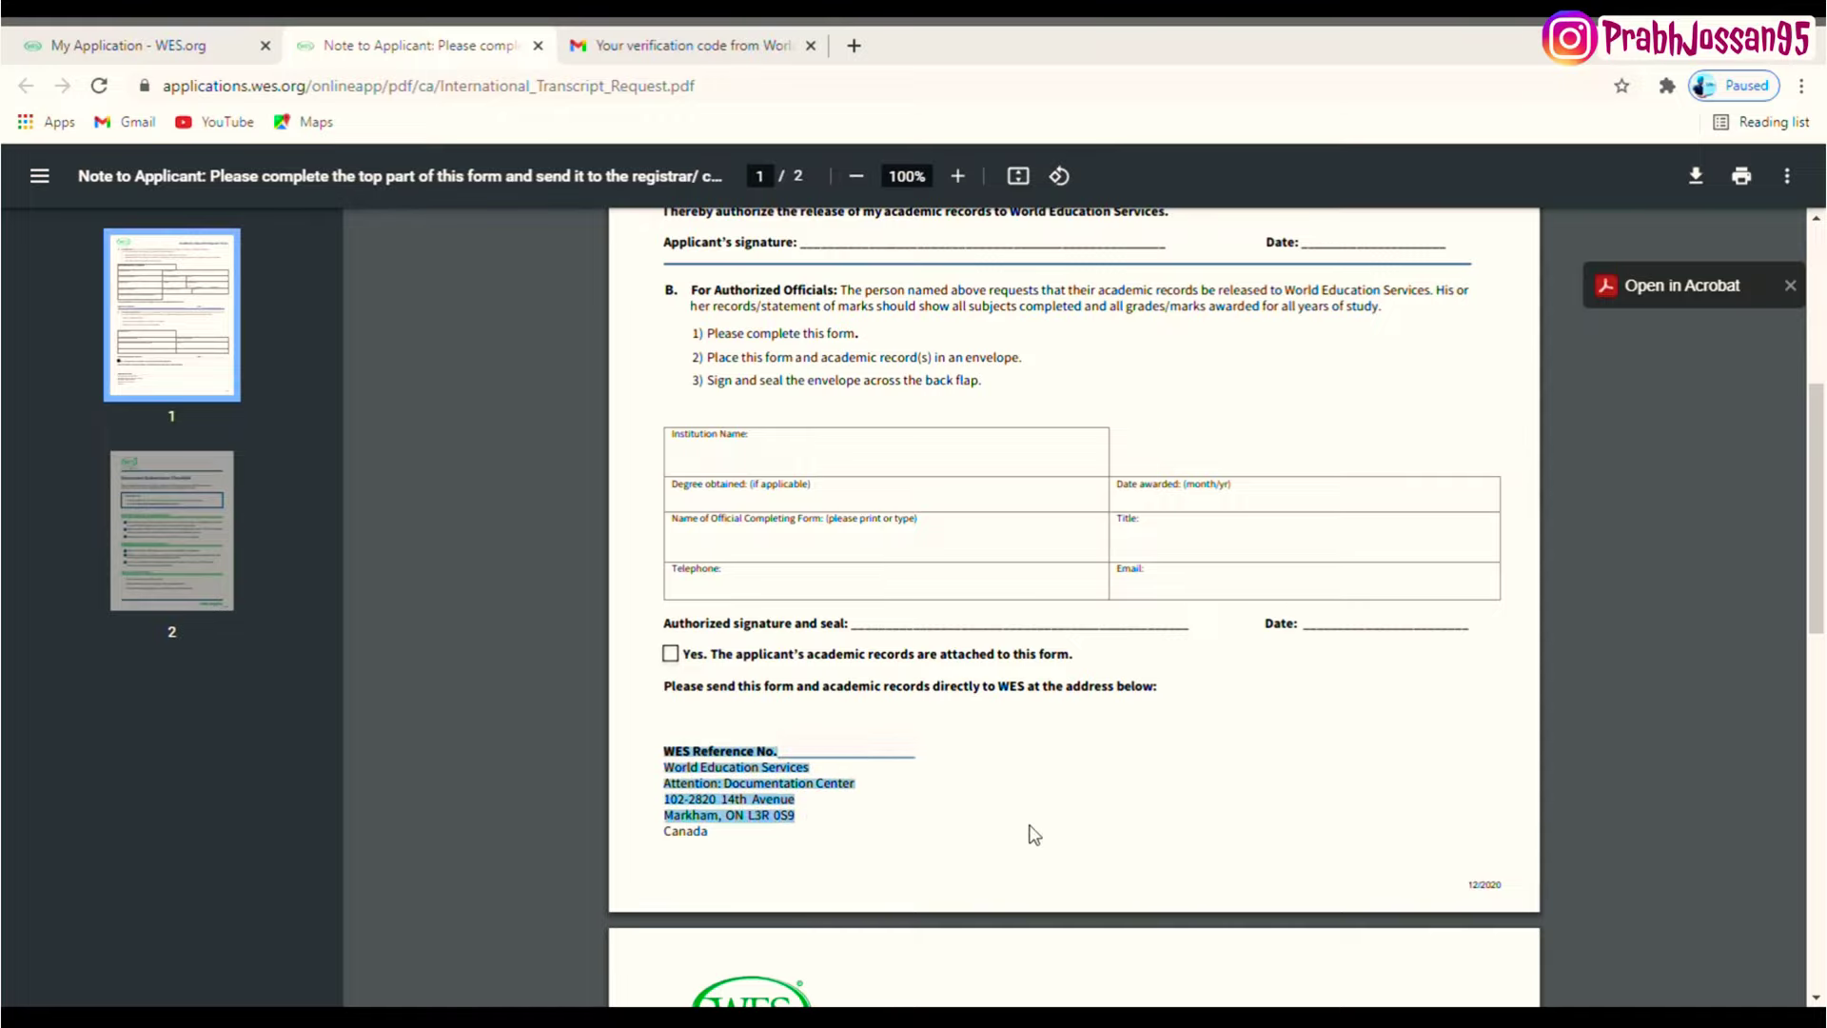
scroll(1034, 835, "down", 2)
scroll(857, 571, "up", 6)
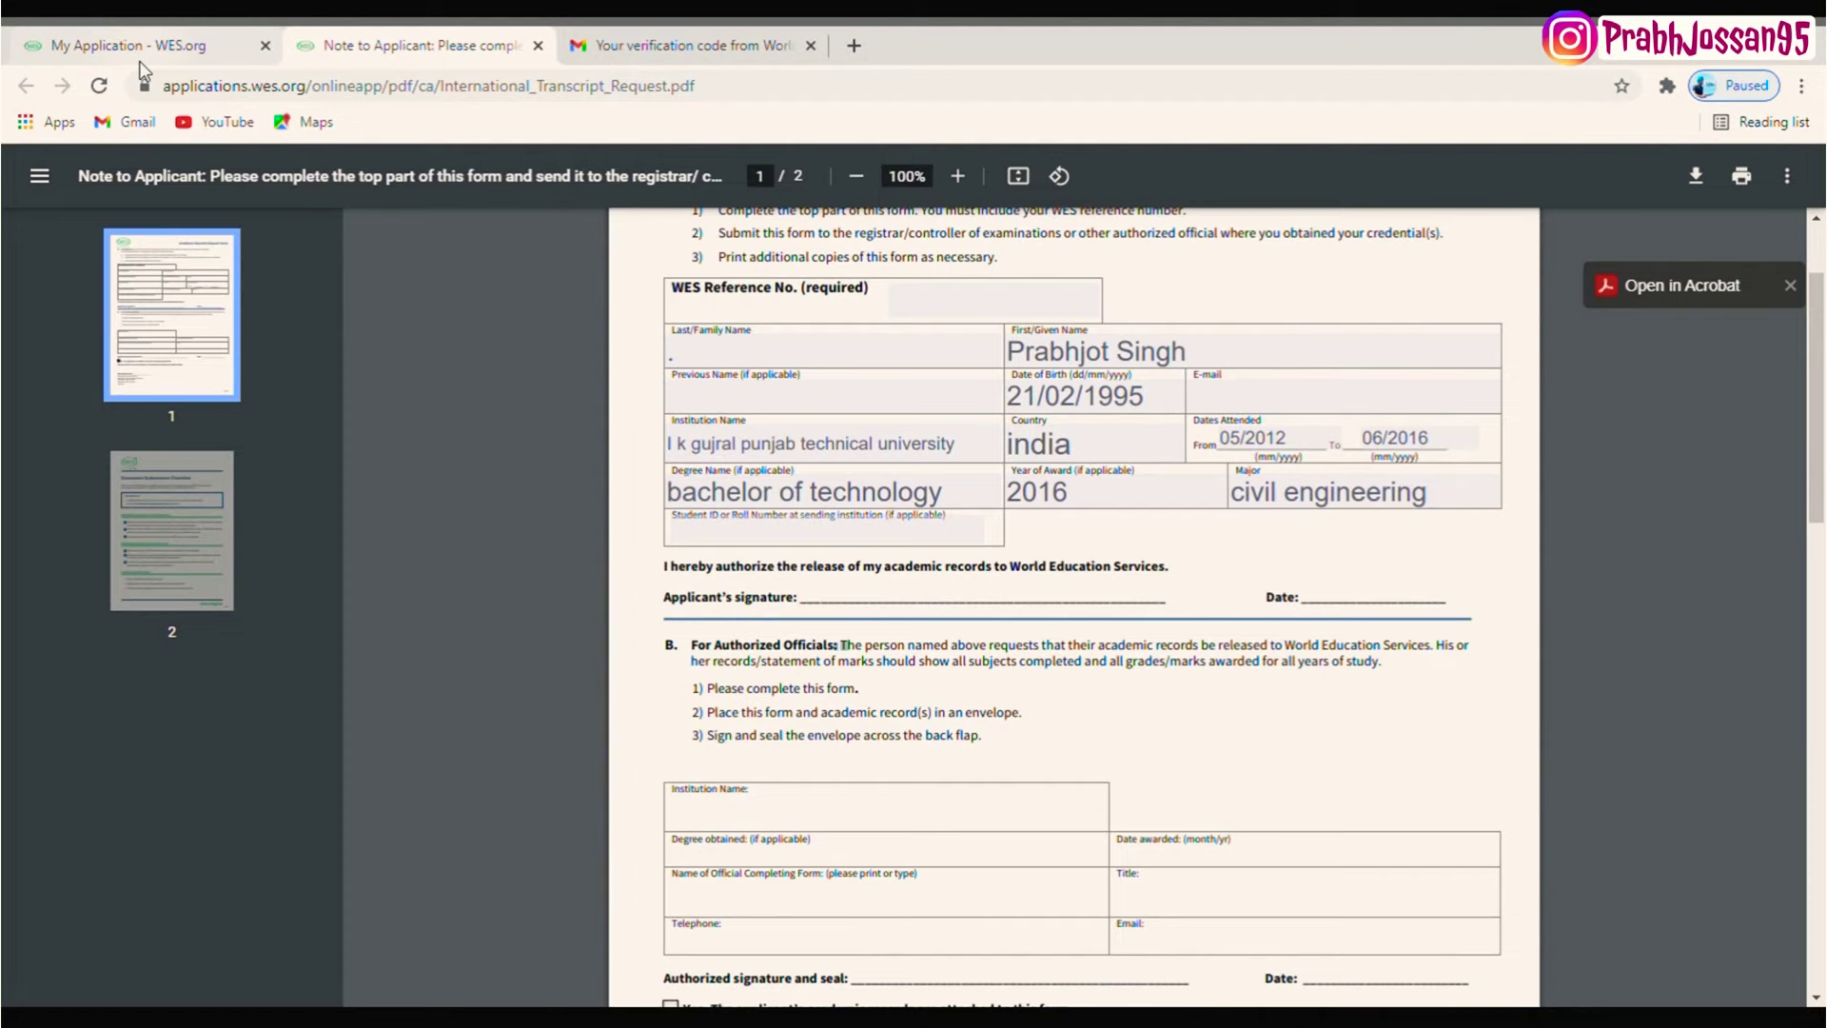
left_click(147, 46)
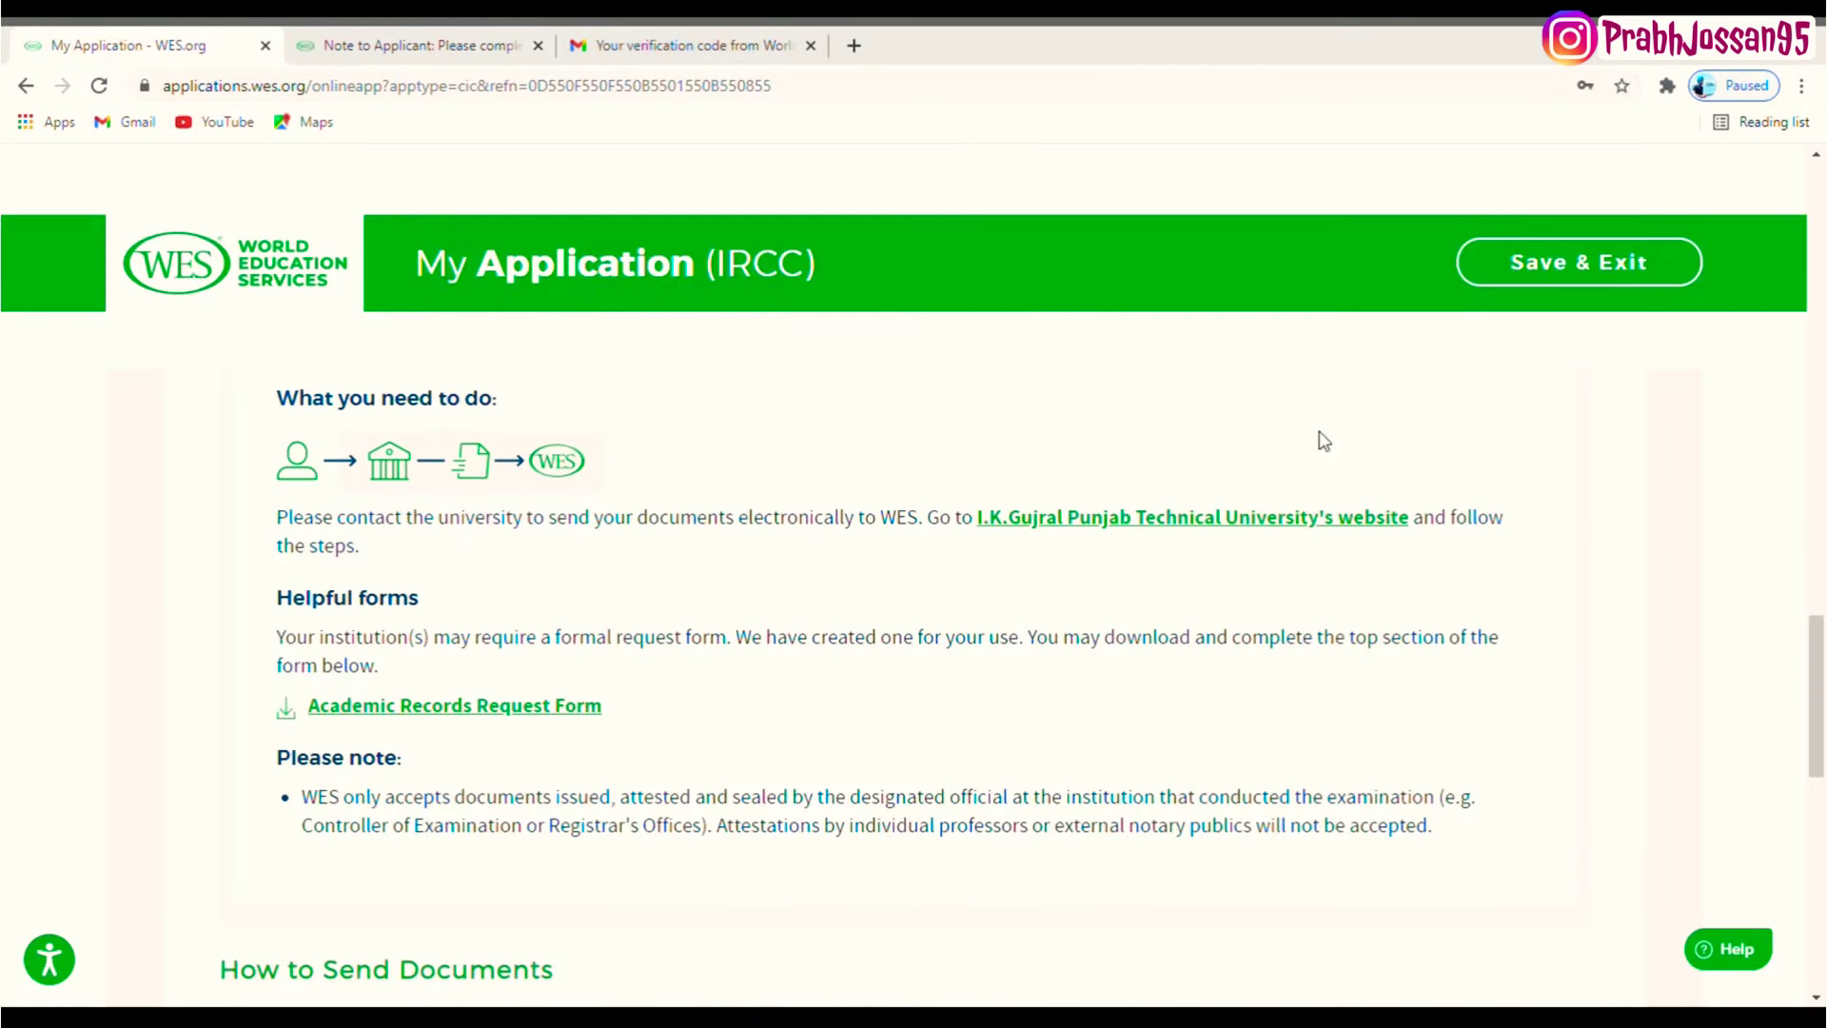
- Continue from How to Send Documents to the review page and check the profile name
left_click_drag(1818, 679, 1822, 844)
left_click_drag(521, 531, 419, 530)
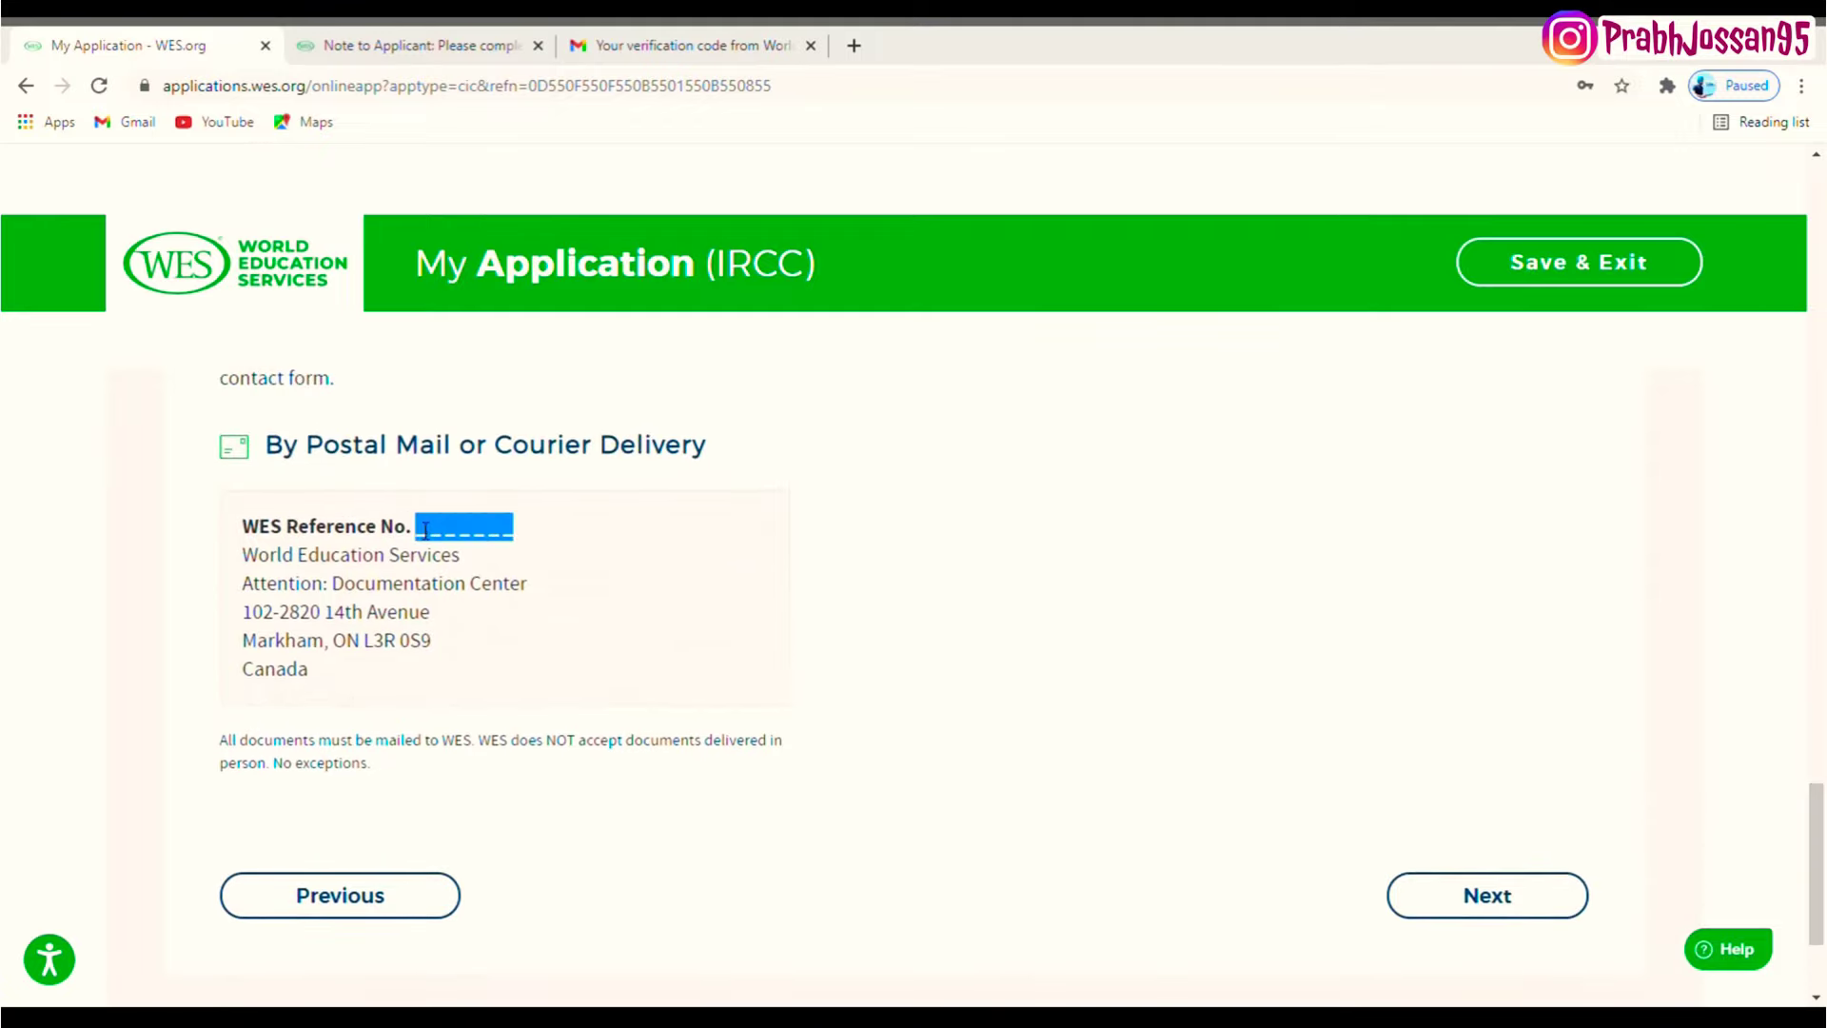
left_click(1462, 894)
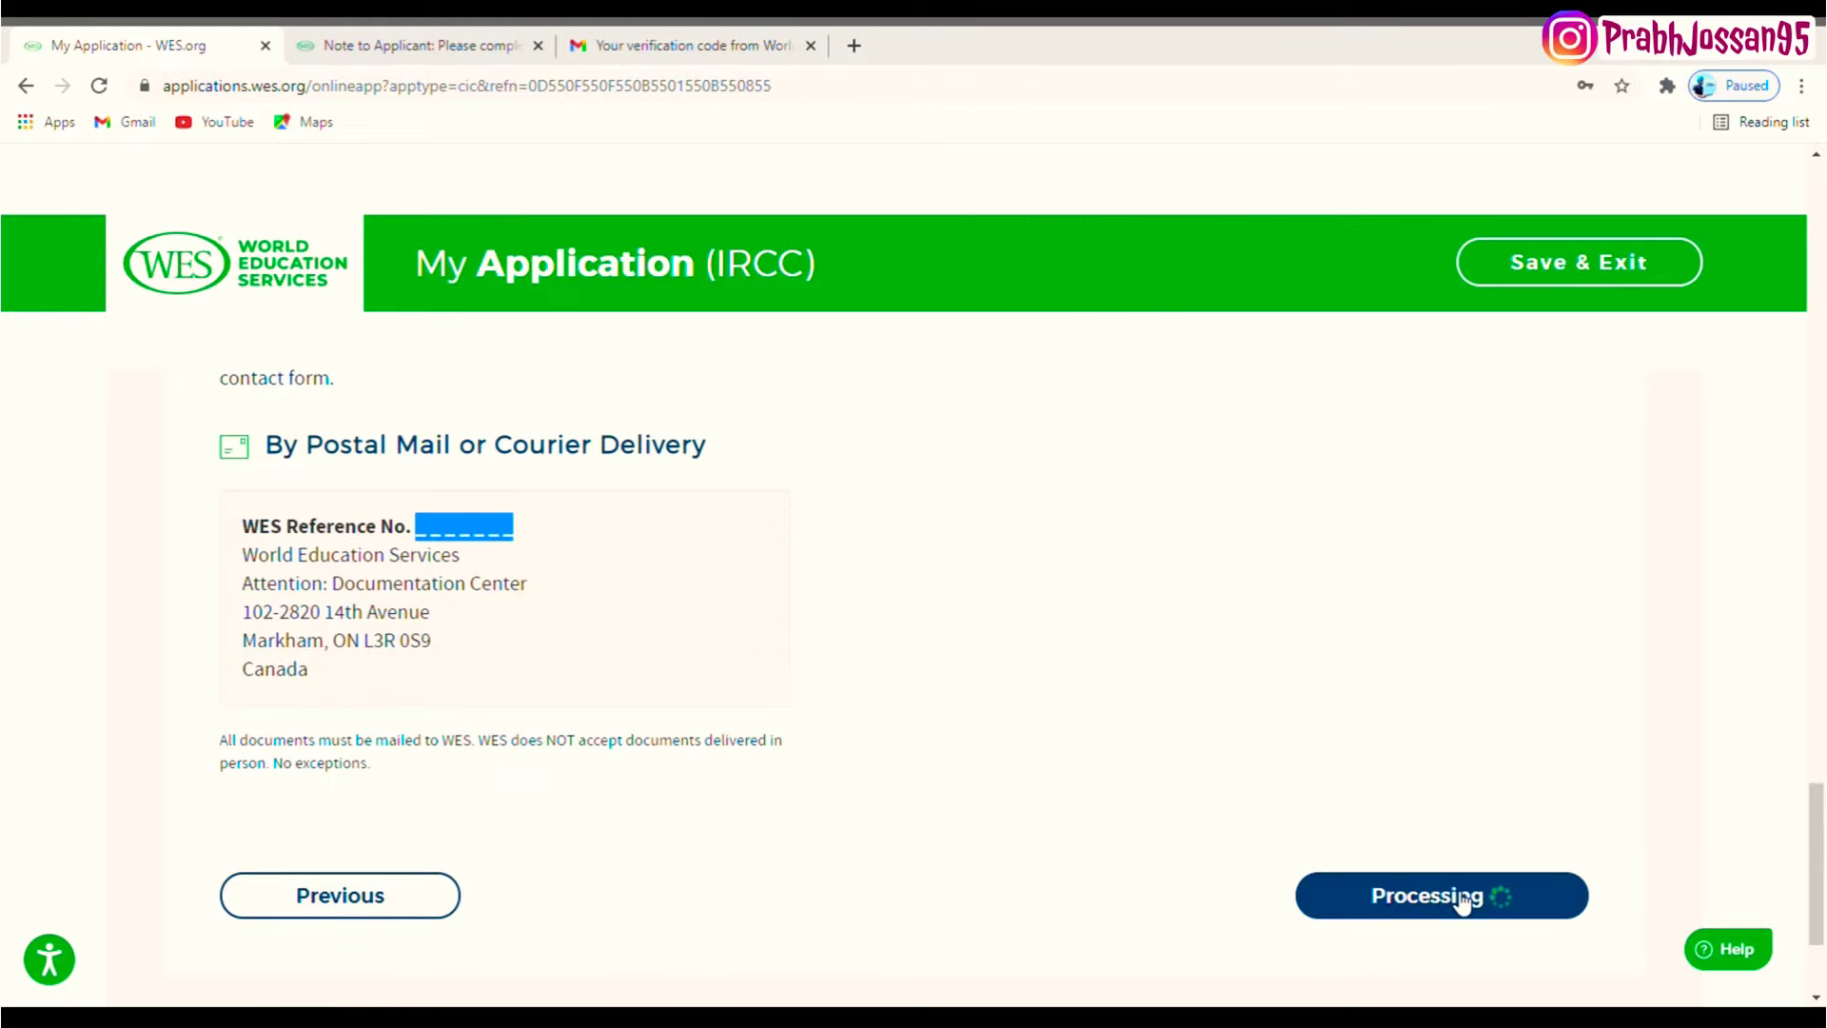
mouse_move(524, 587)
left_mouse_down()
mouse_move(462, 520)
mouse_move(522, 589)
left_mouse_up()
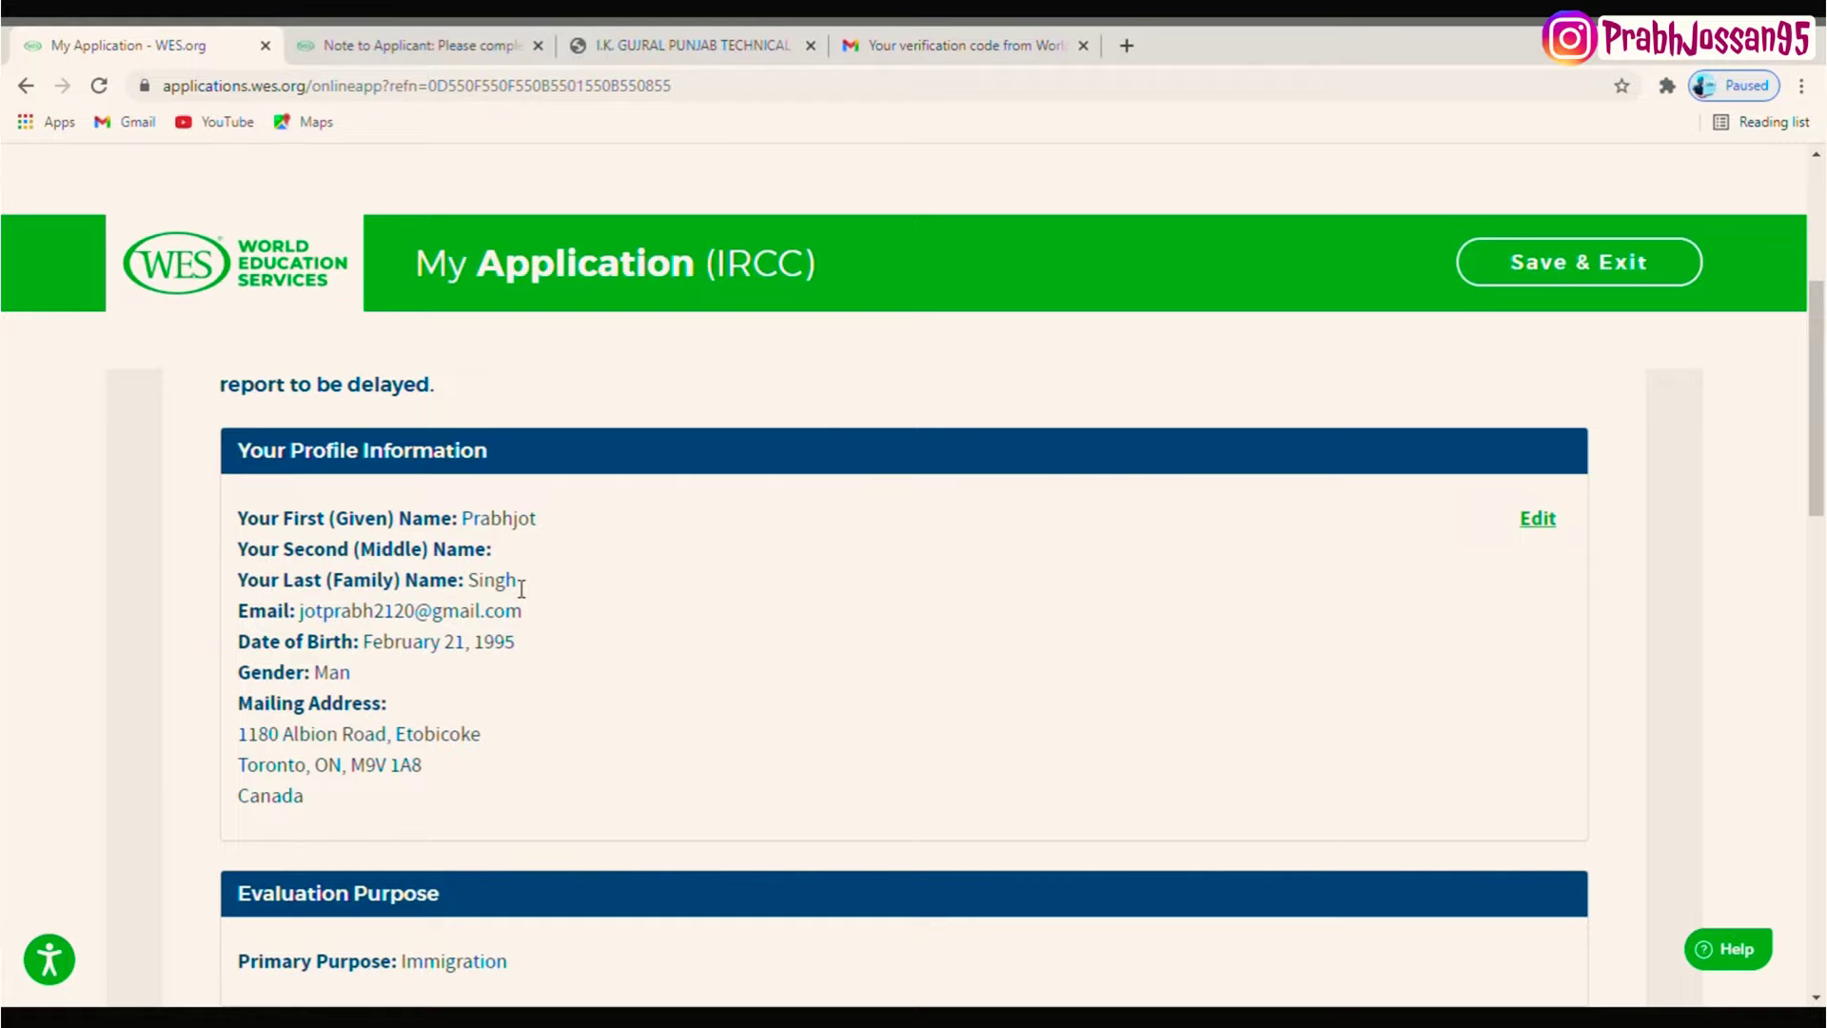
- Edit the profile so the full name sits in First Name with '.' as Last Name, then return to review
left_click(1537, 519)
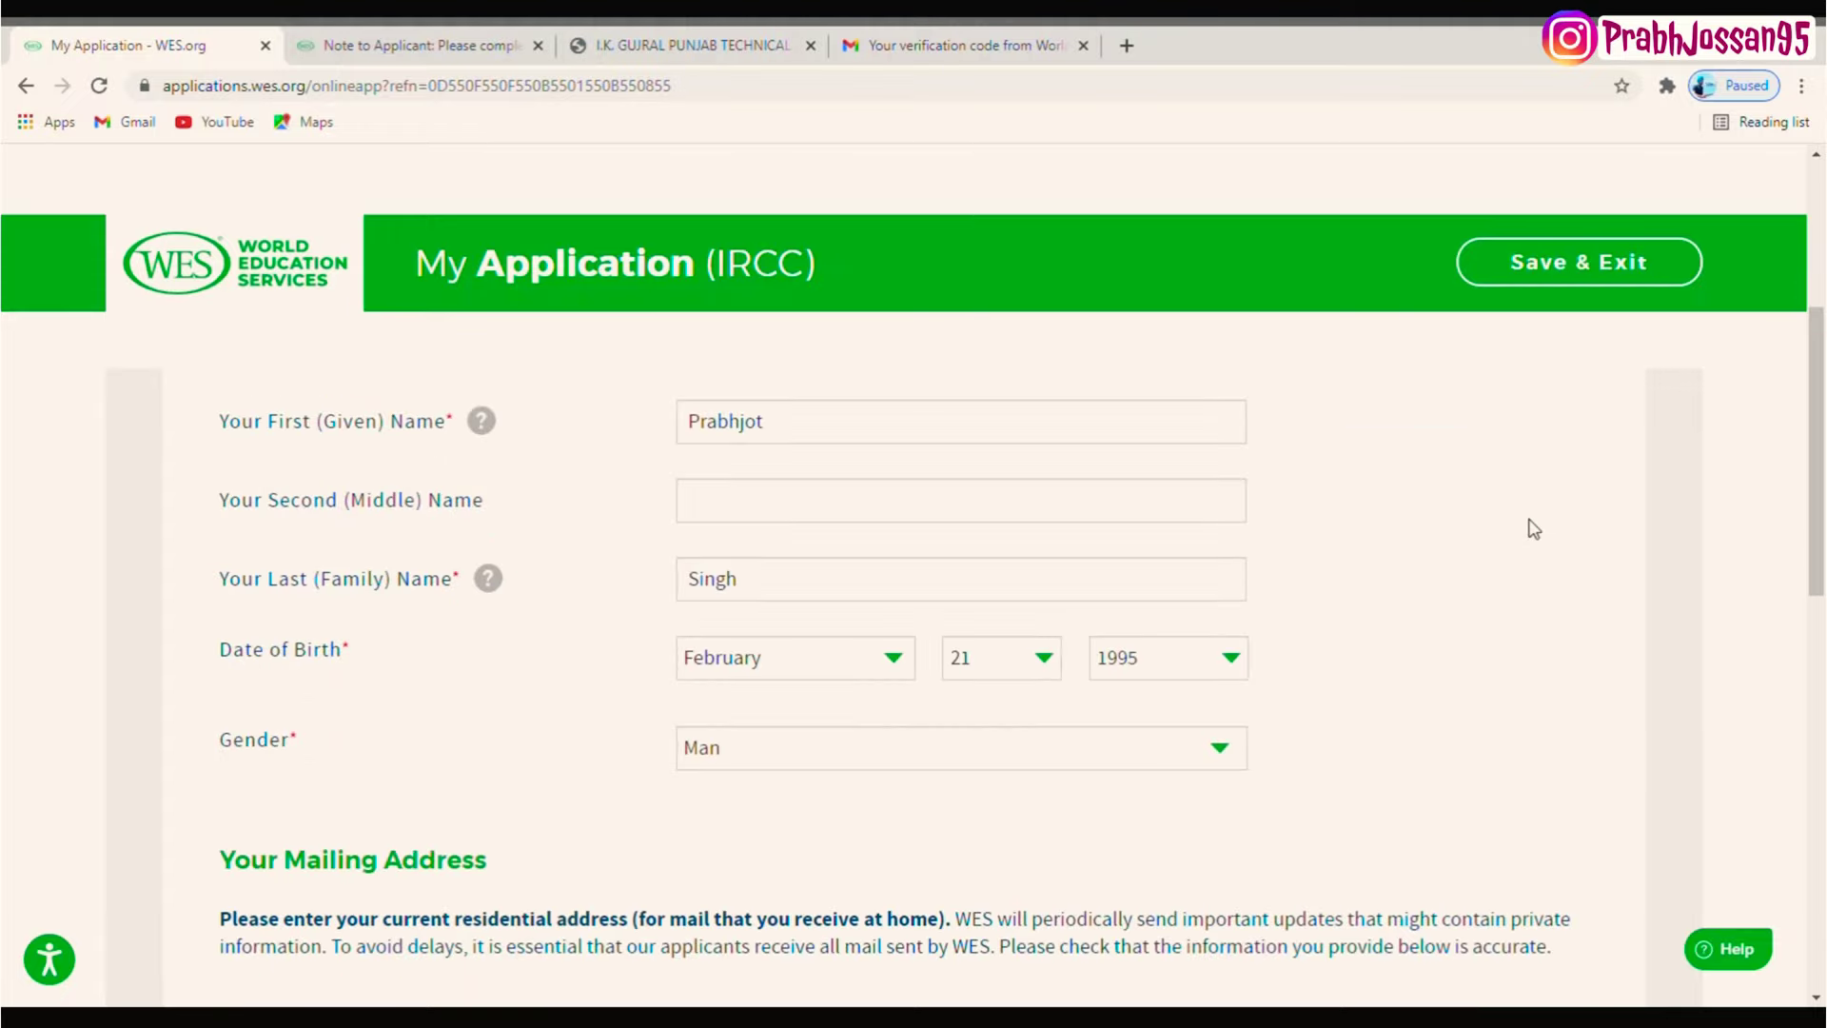
left_click_drag(736, 582, 632, 576)
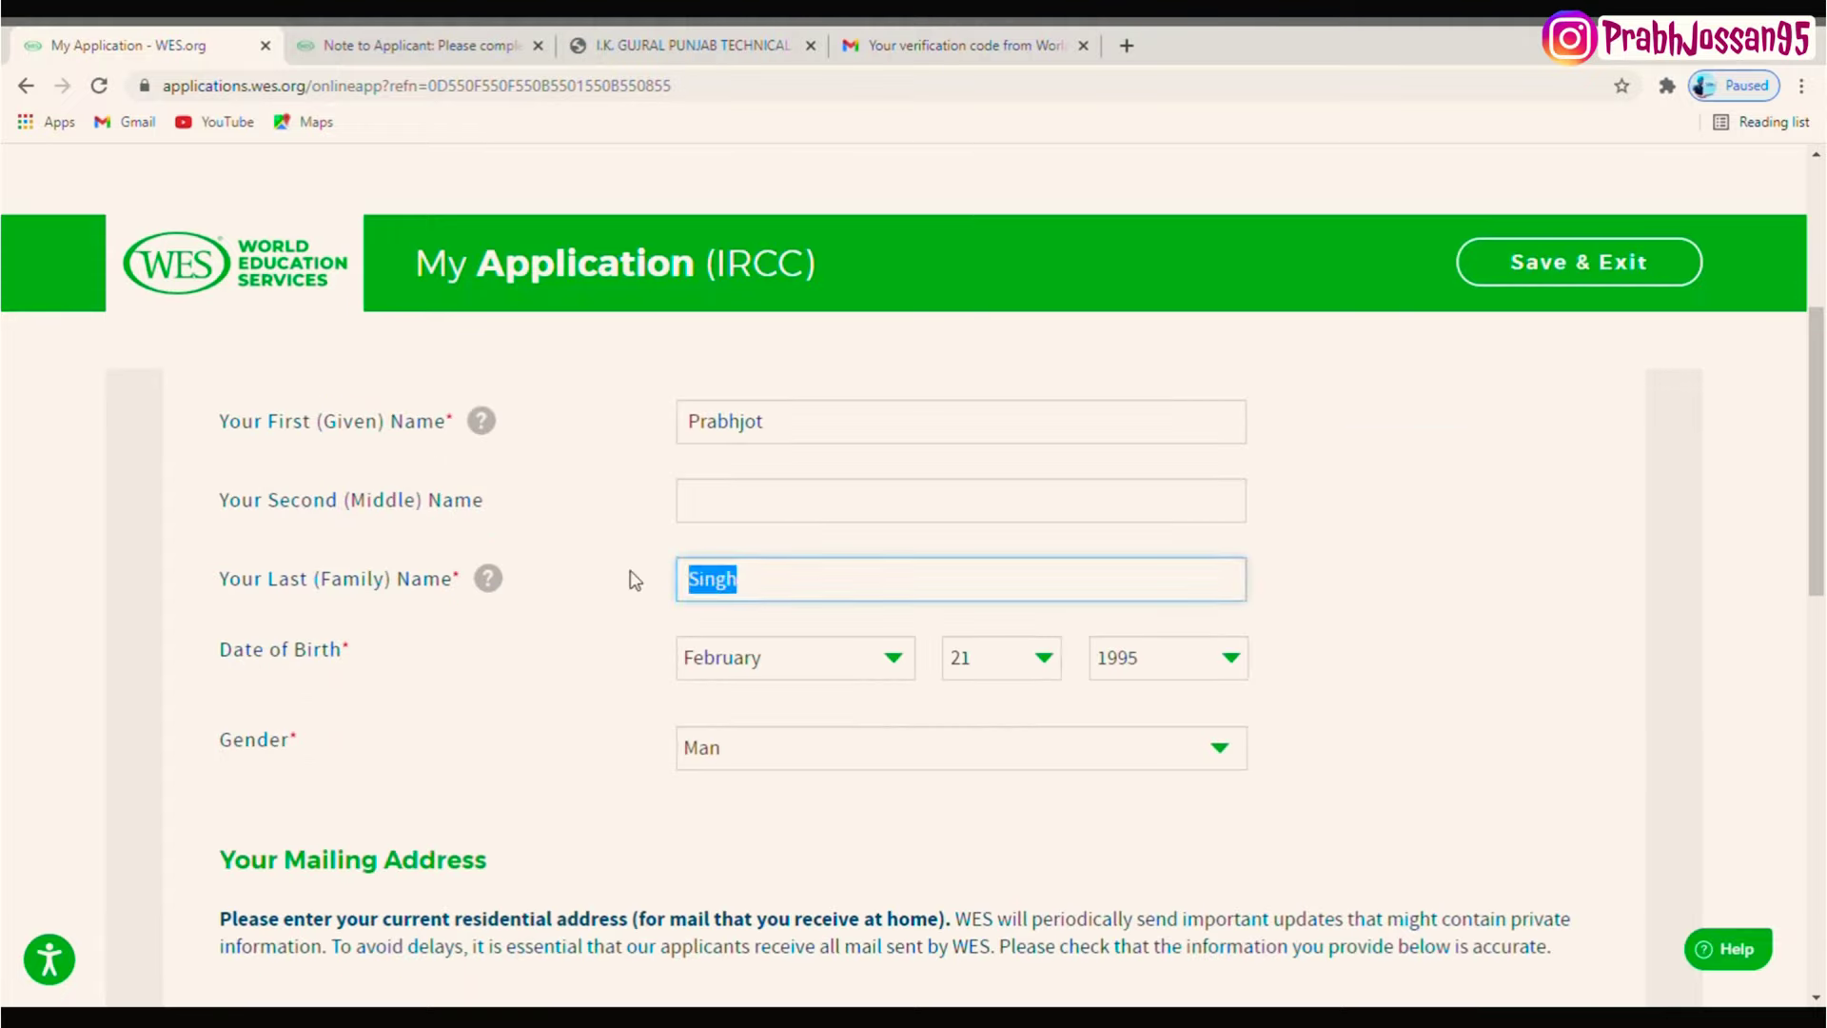
key("BackSpace")
left_click(855, 442)
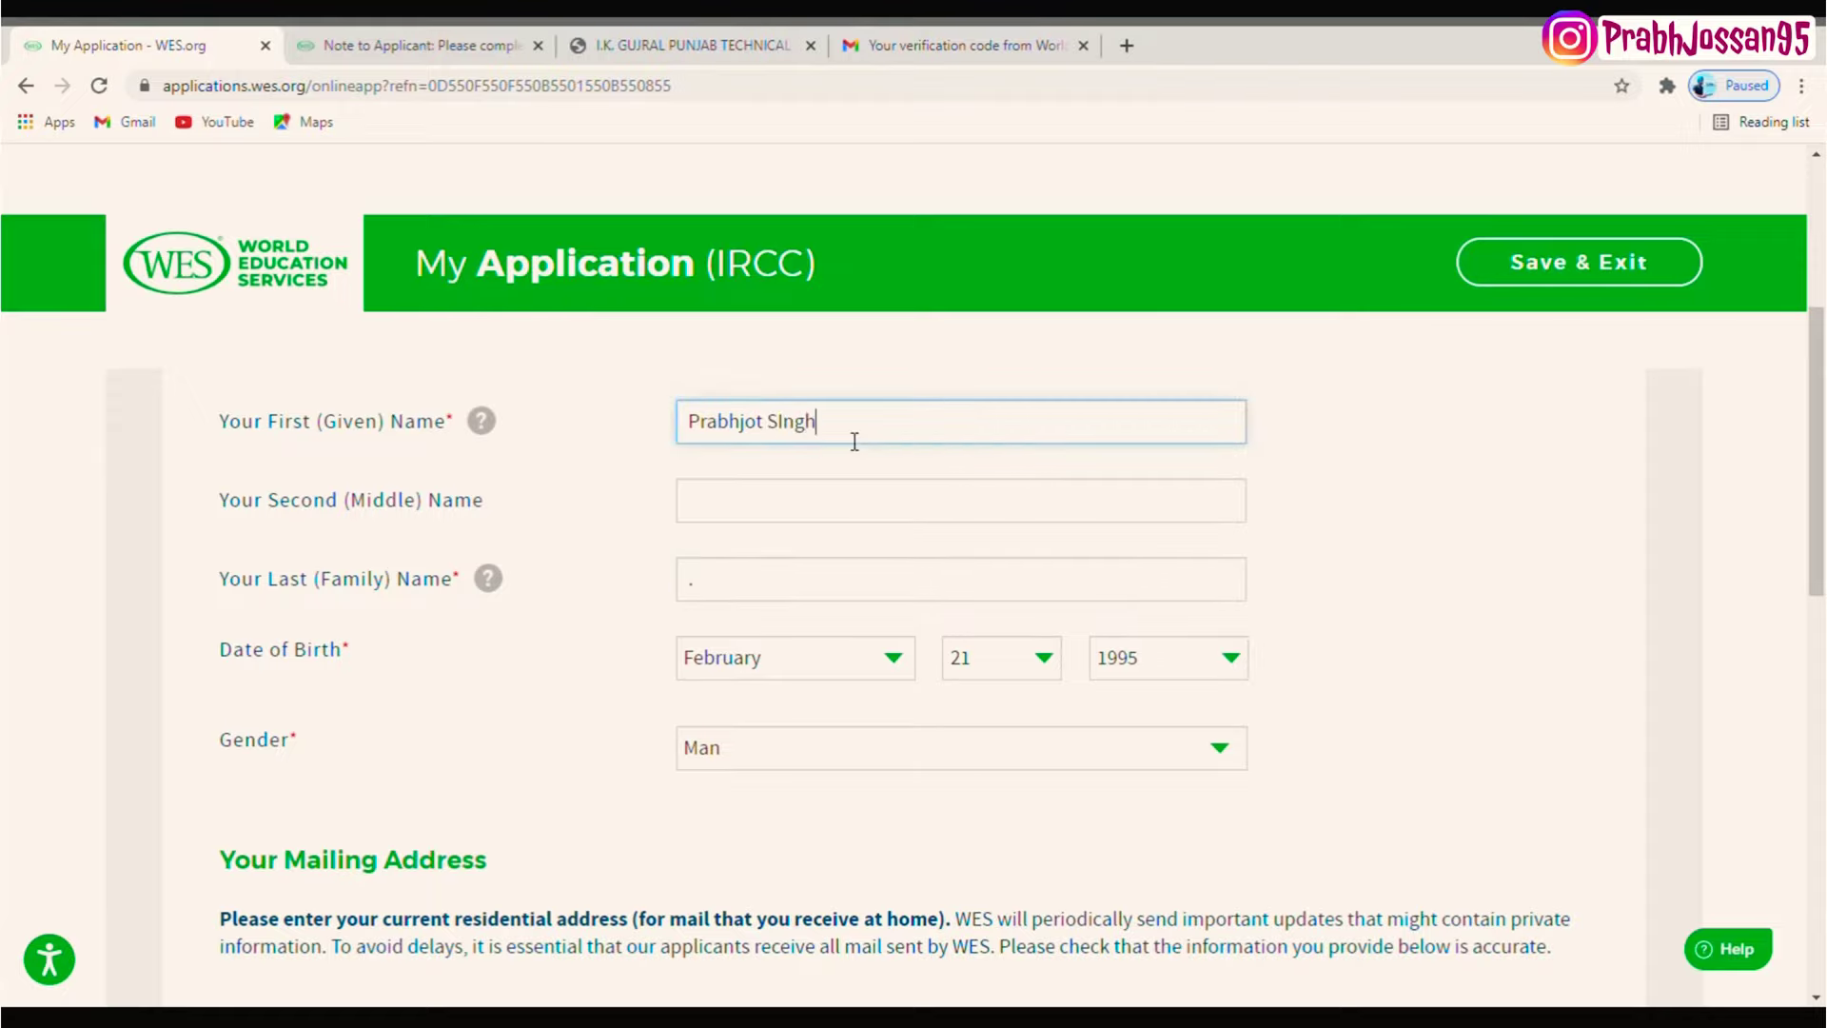
left_click_drag(1816, 438, 1816, 819)
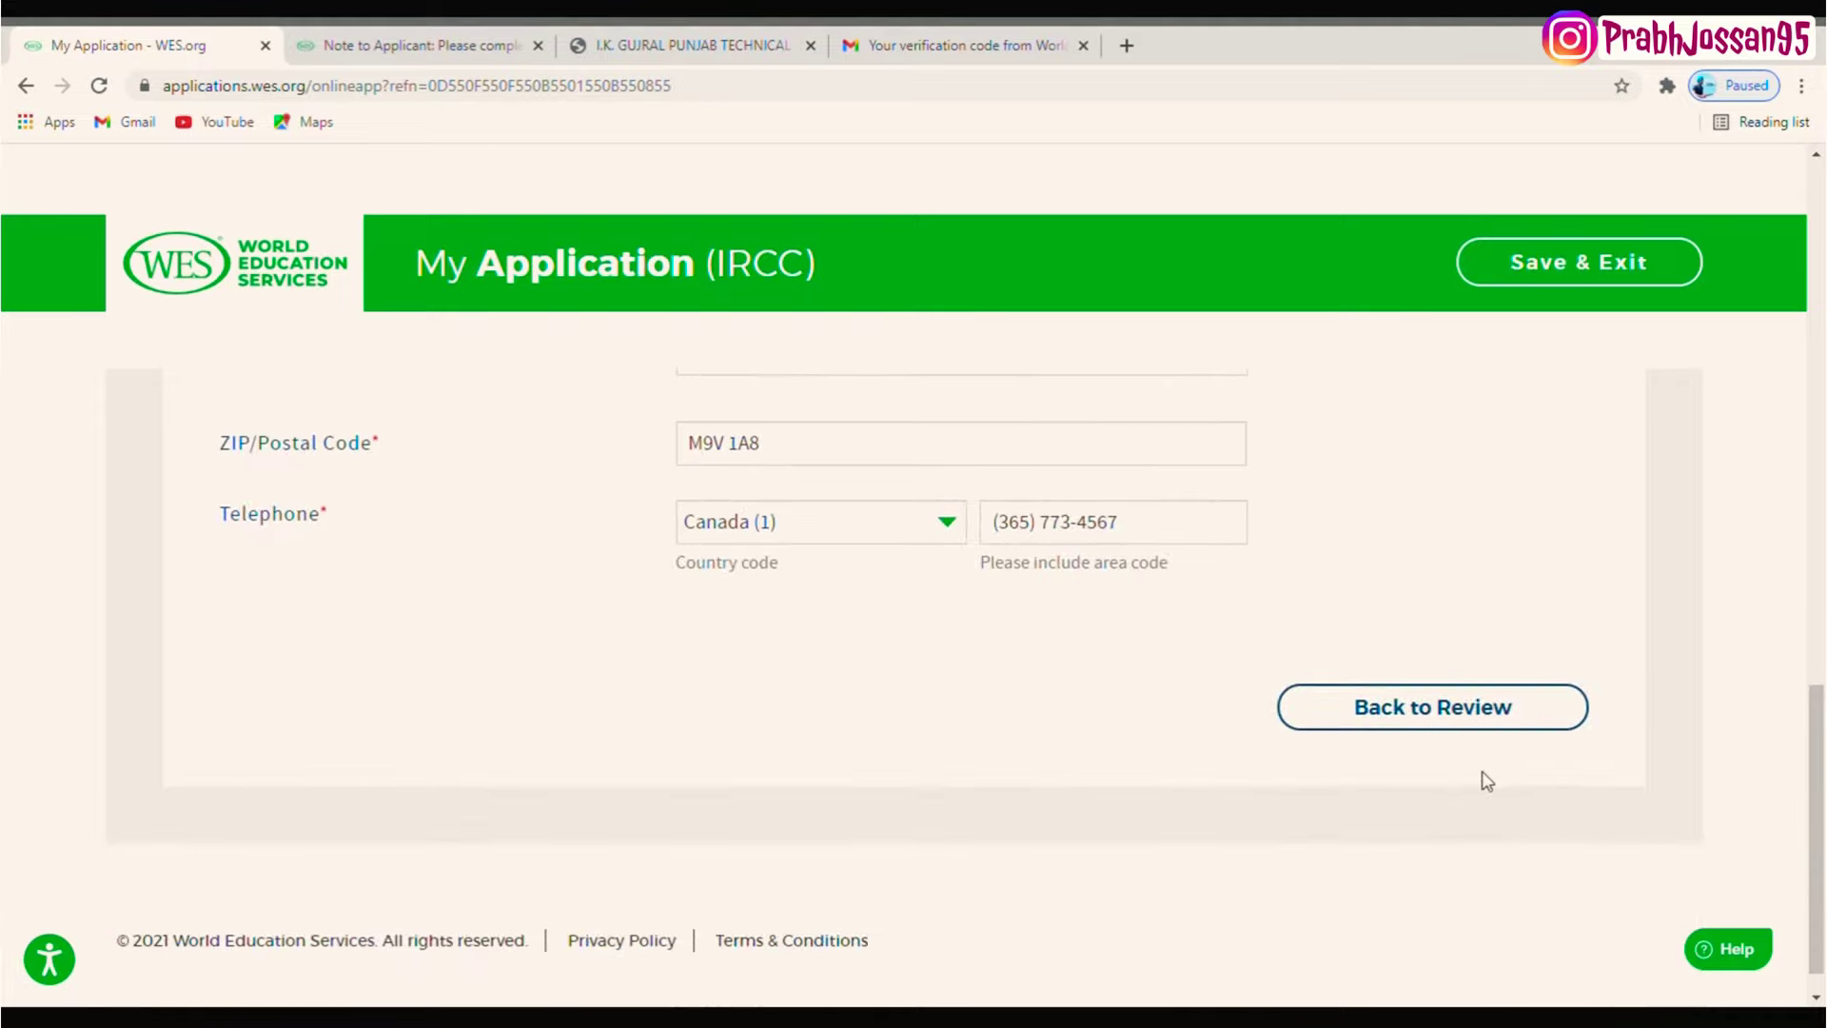
left_click(1466, 724)
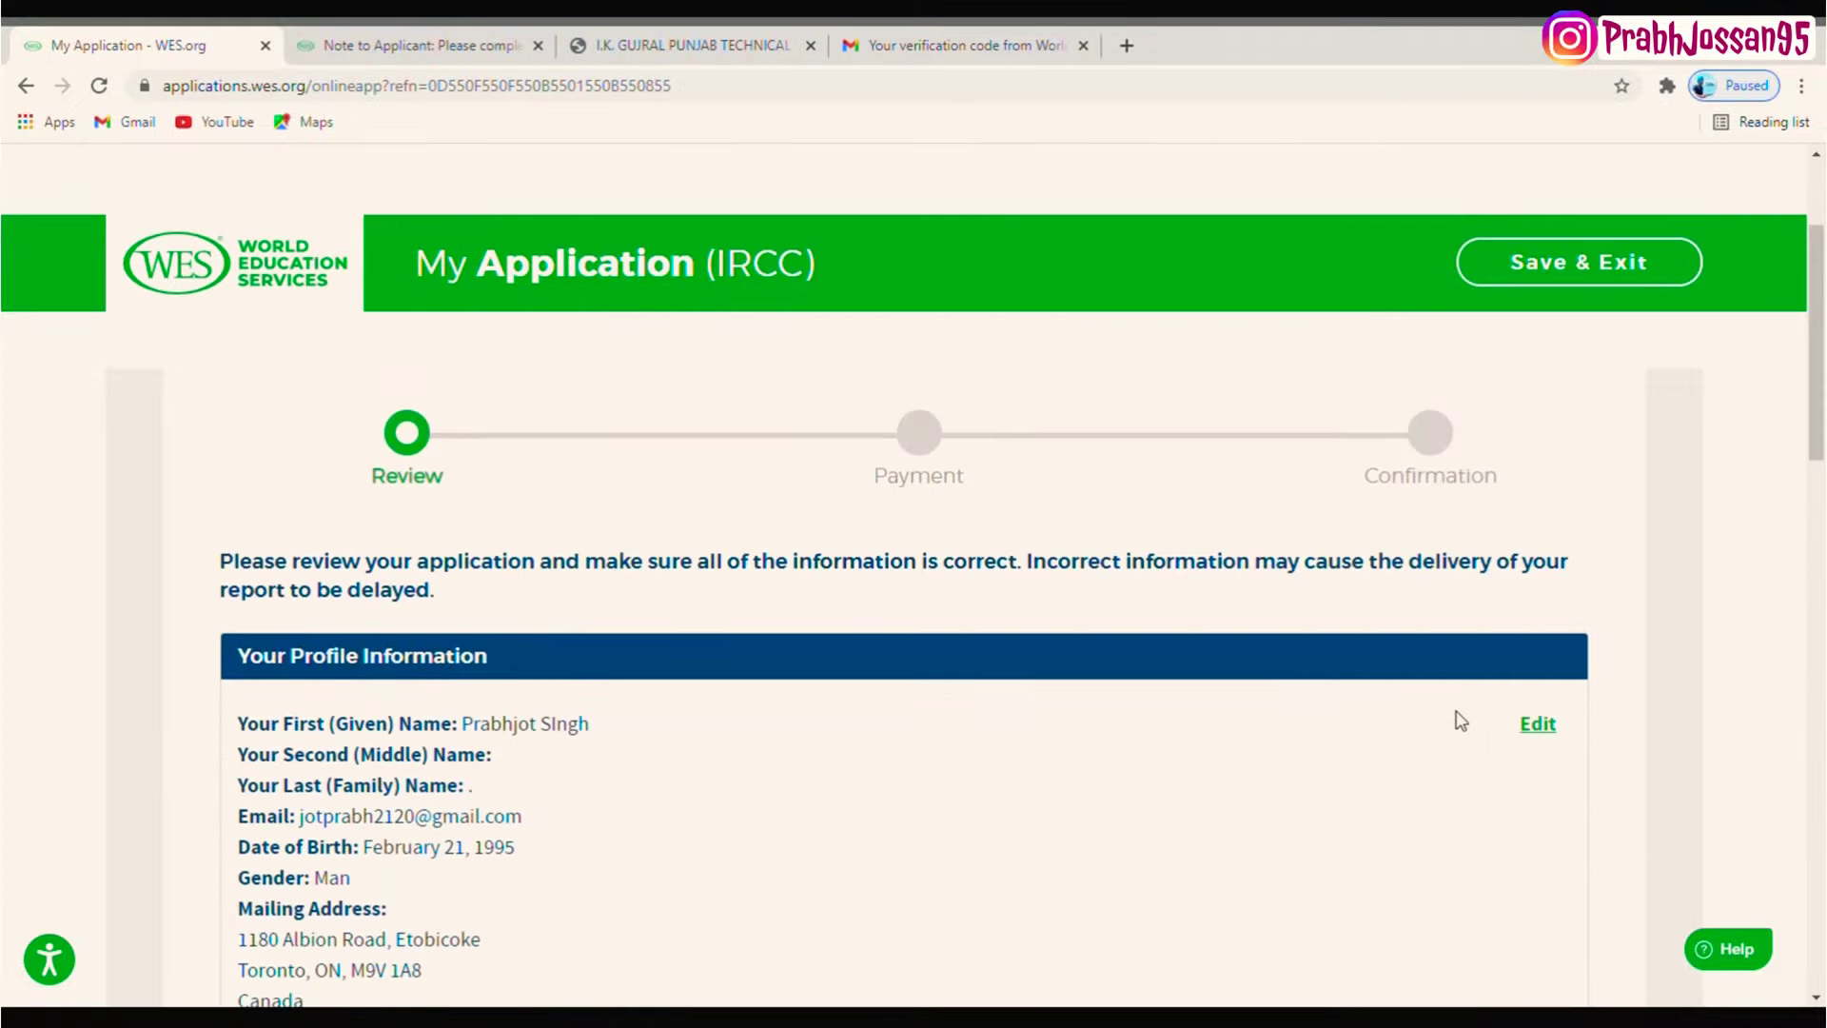
- Tick all four acknowledgements: document verification, accuracy, Terms and Privacy, and document submission
scroll(1824, 485, "down", 2)
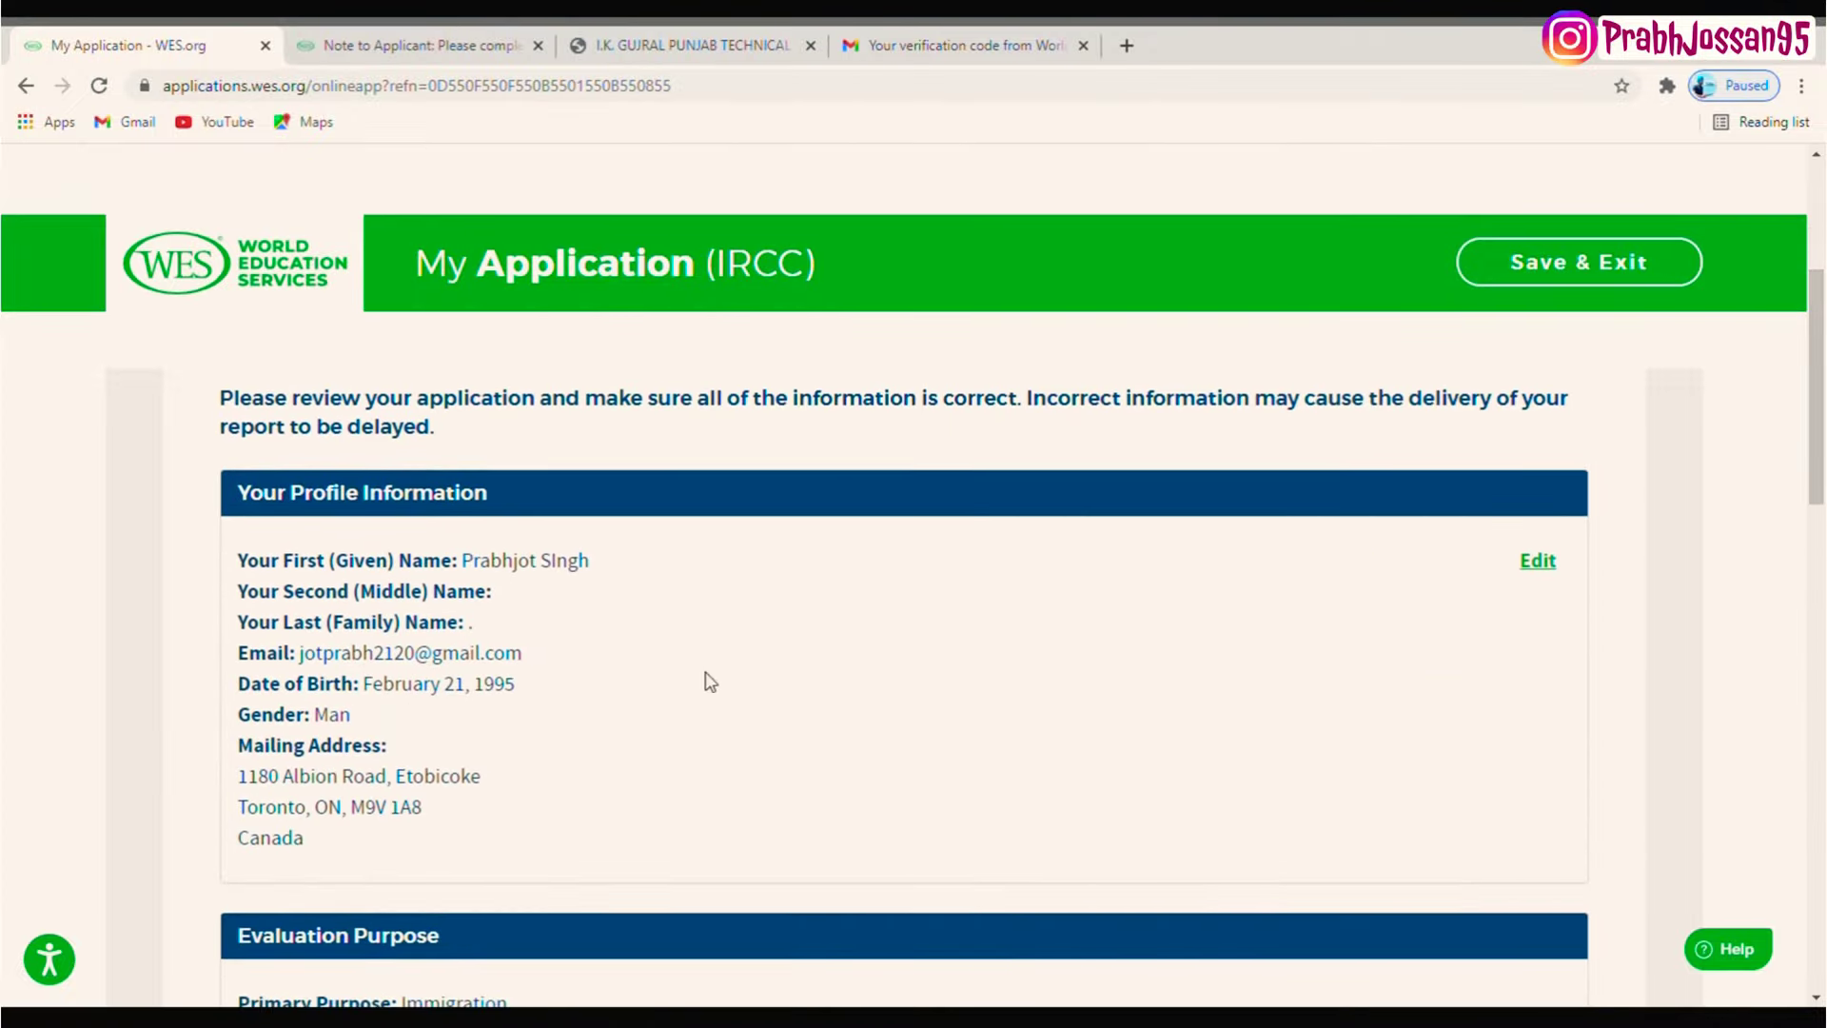
left_click_drag(1821, 482, 1791, 894)
left_click(564, 614)
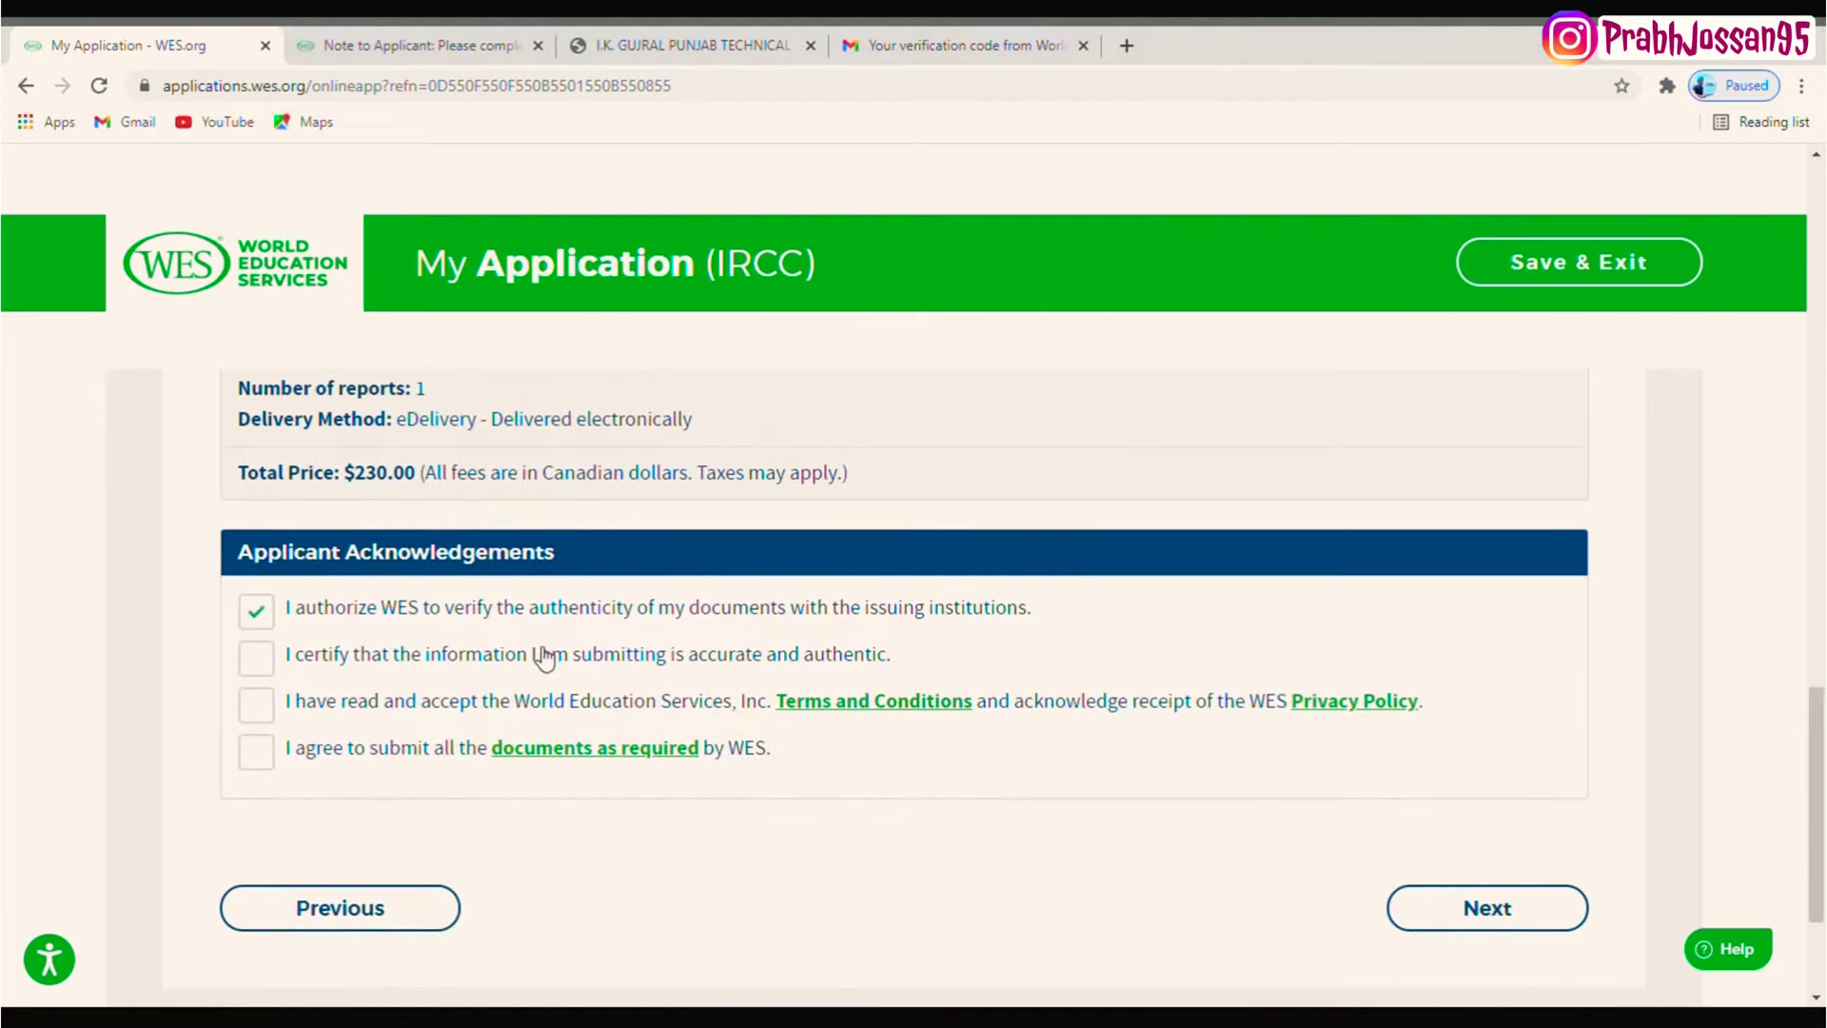
left_click(545, 657)
left_click(509, 706)
left_click(423, 748)
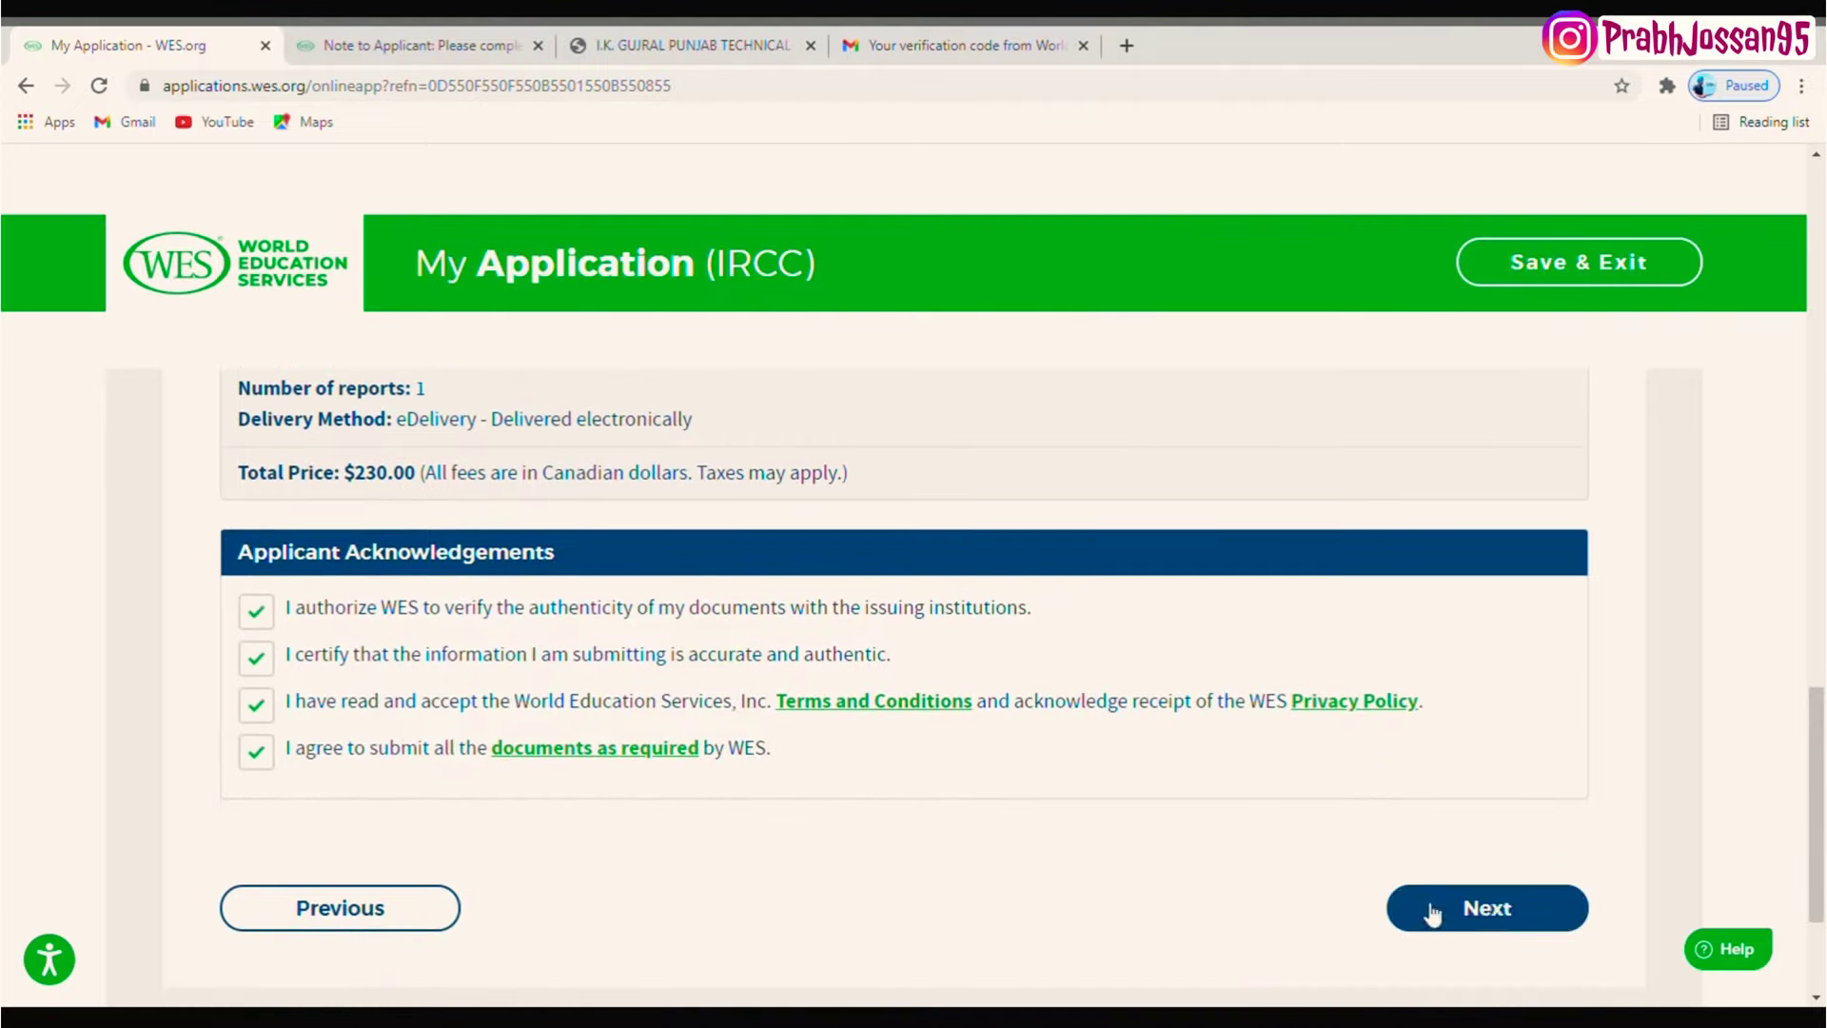
- Confirm the name and date of birth are accurate and proceed to payment
left_click(1513, 917)
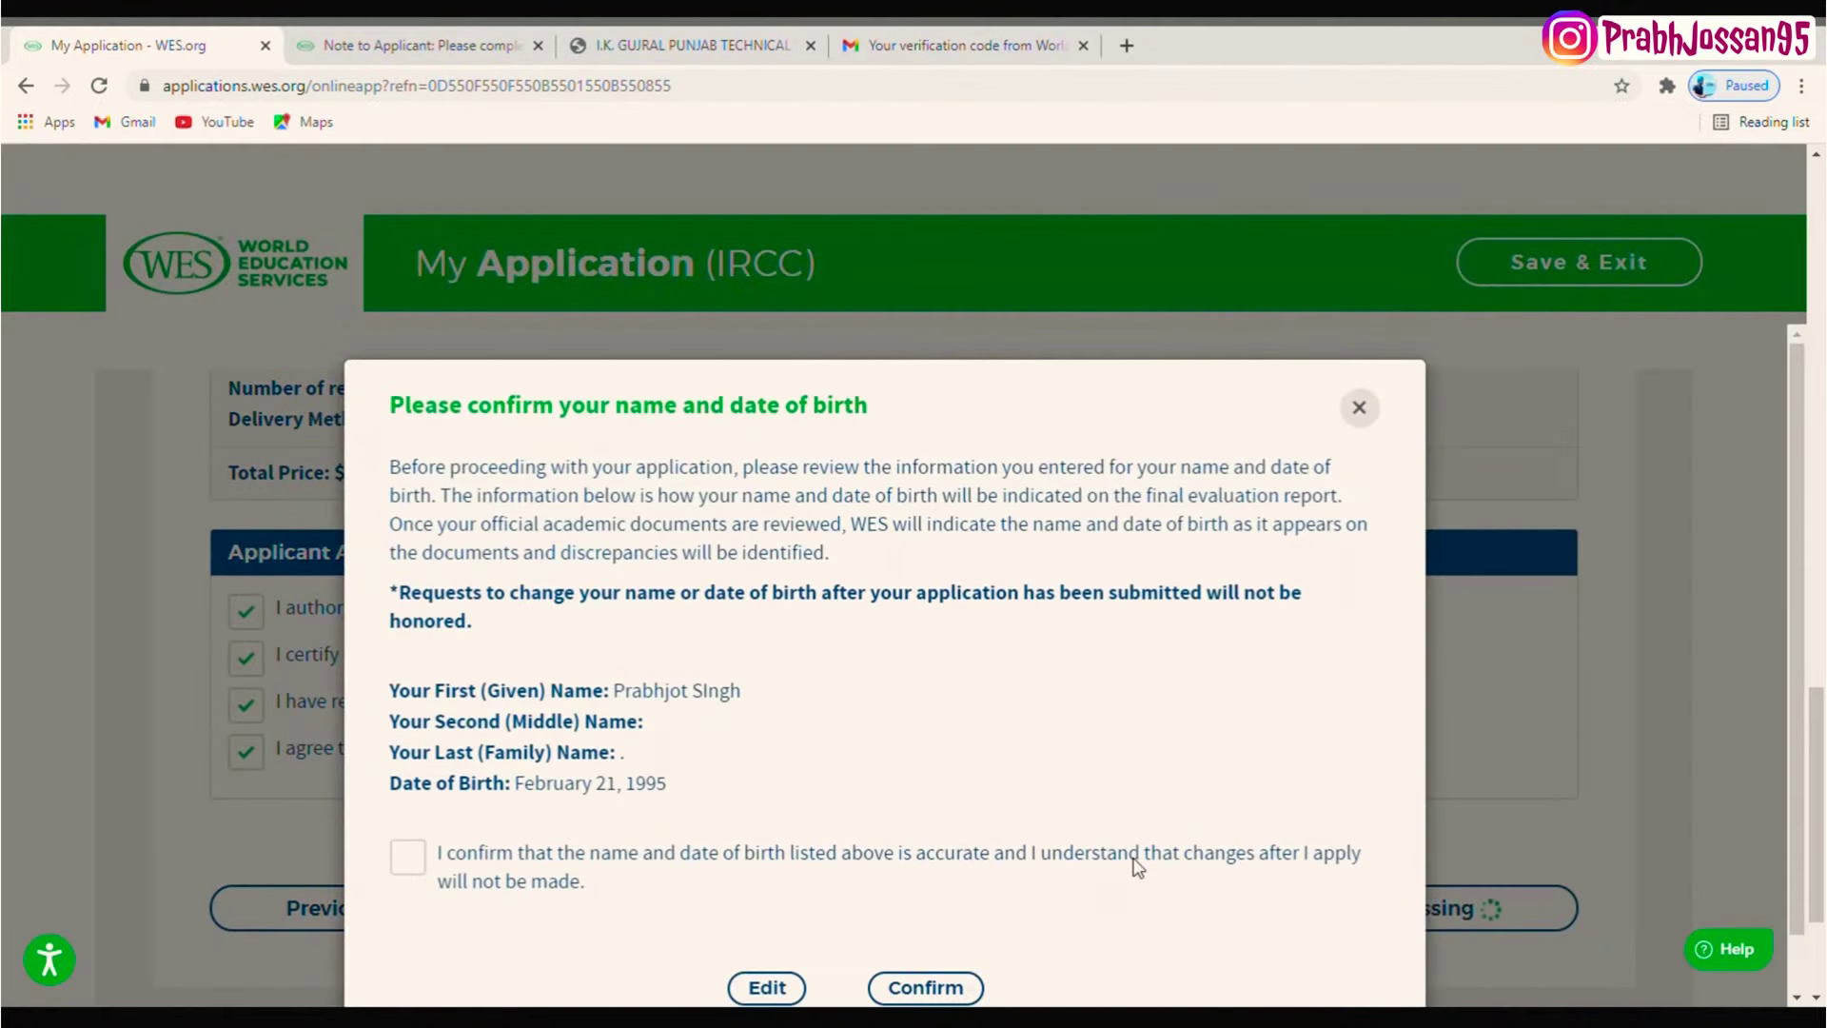
left_click(536, 860)
left_click(893, 990)
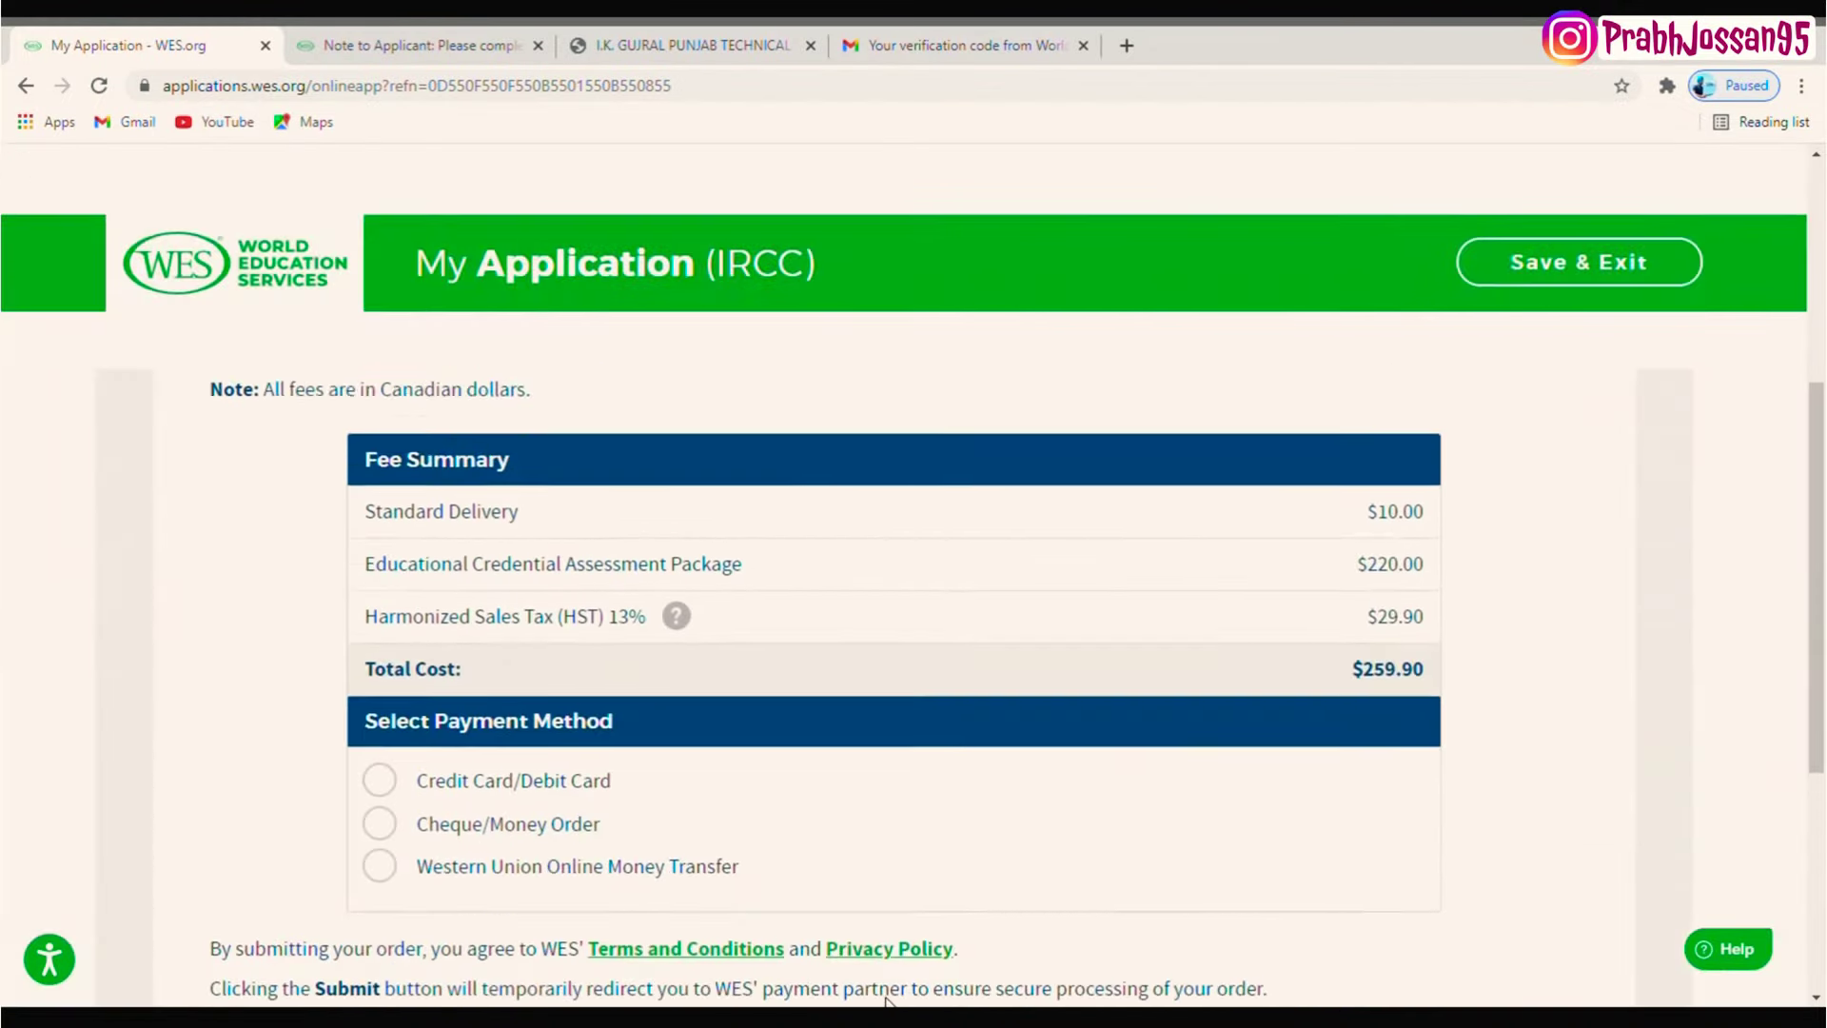
- Select Credit Card/Debit Card as the payment method for the $259.90 total
left_click_drag(1817, 514, 1817, 739)
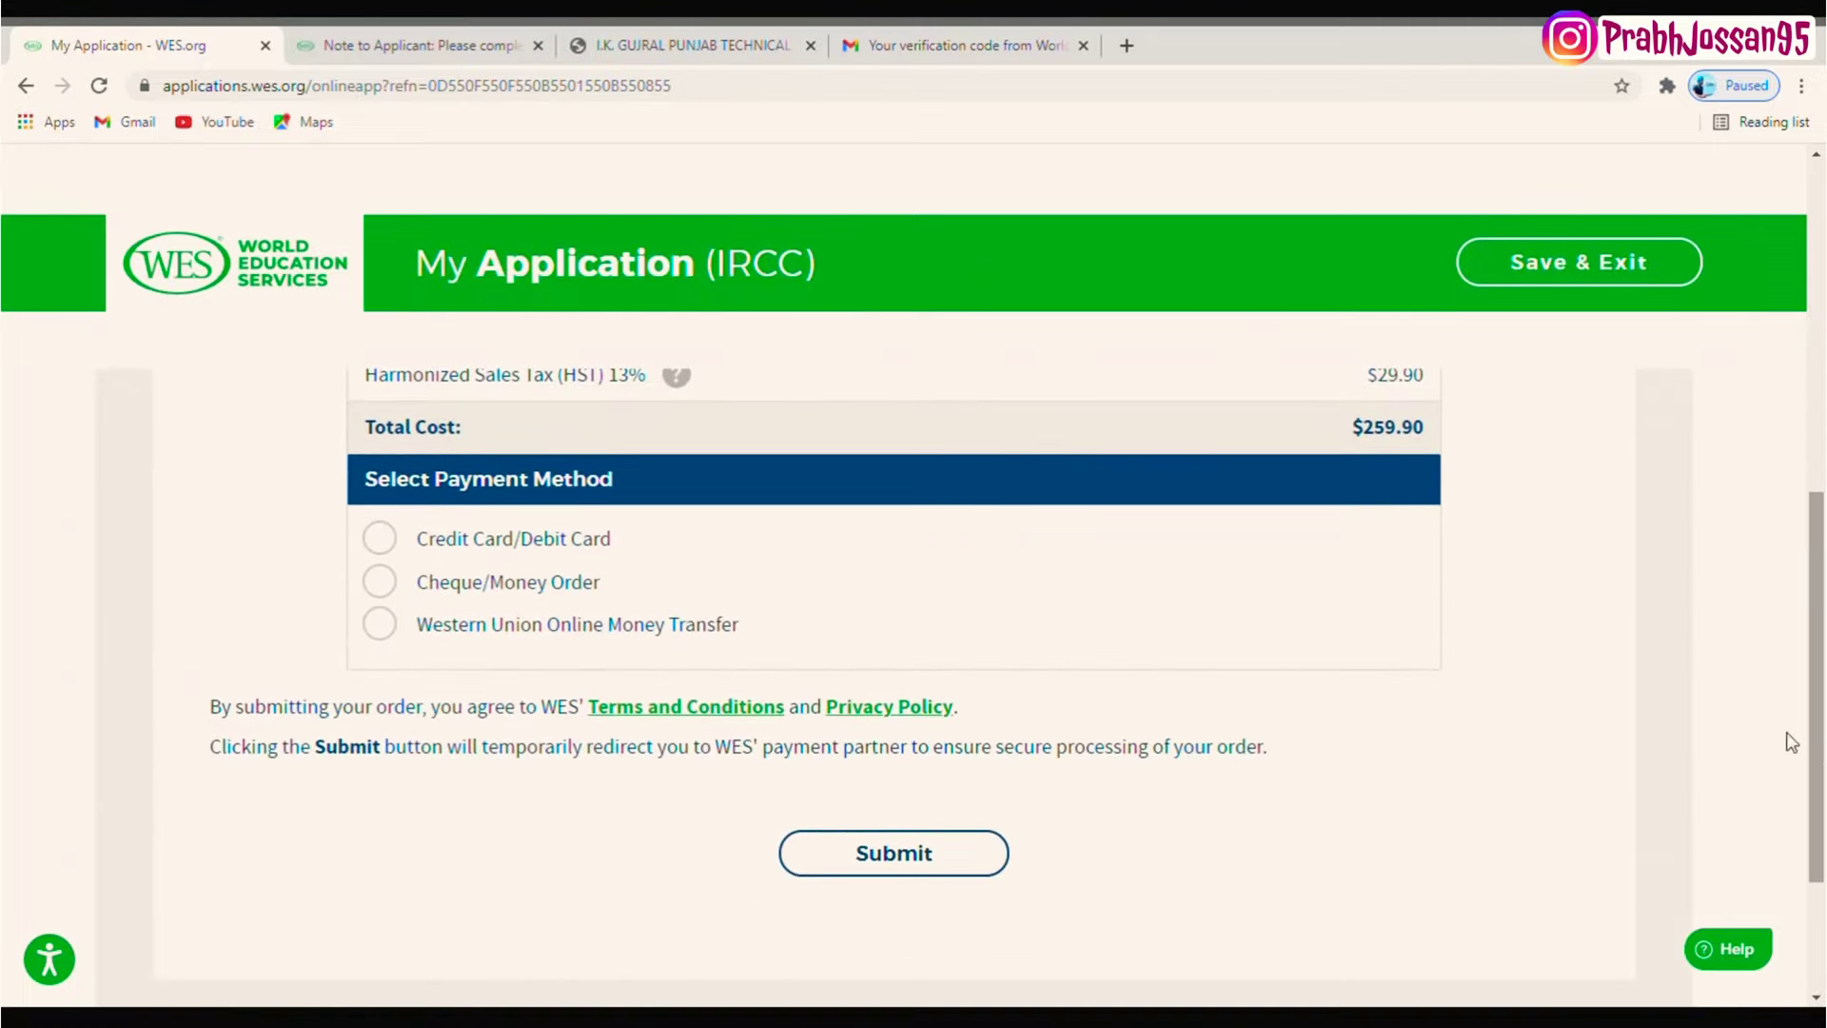
left_click(465, 536)
left_click(488, 621)
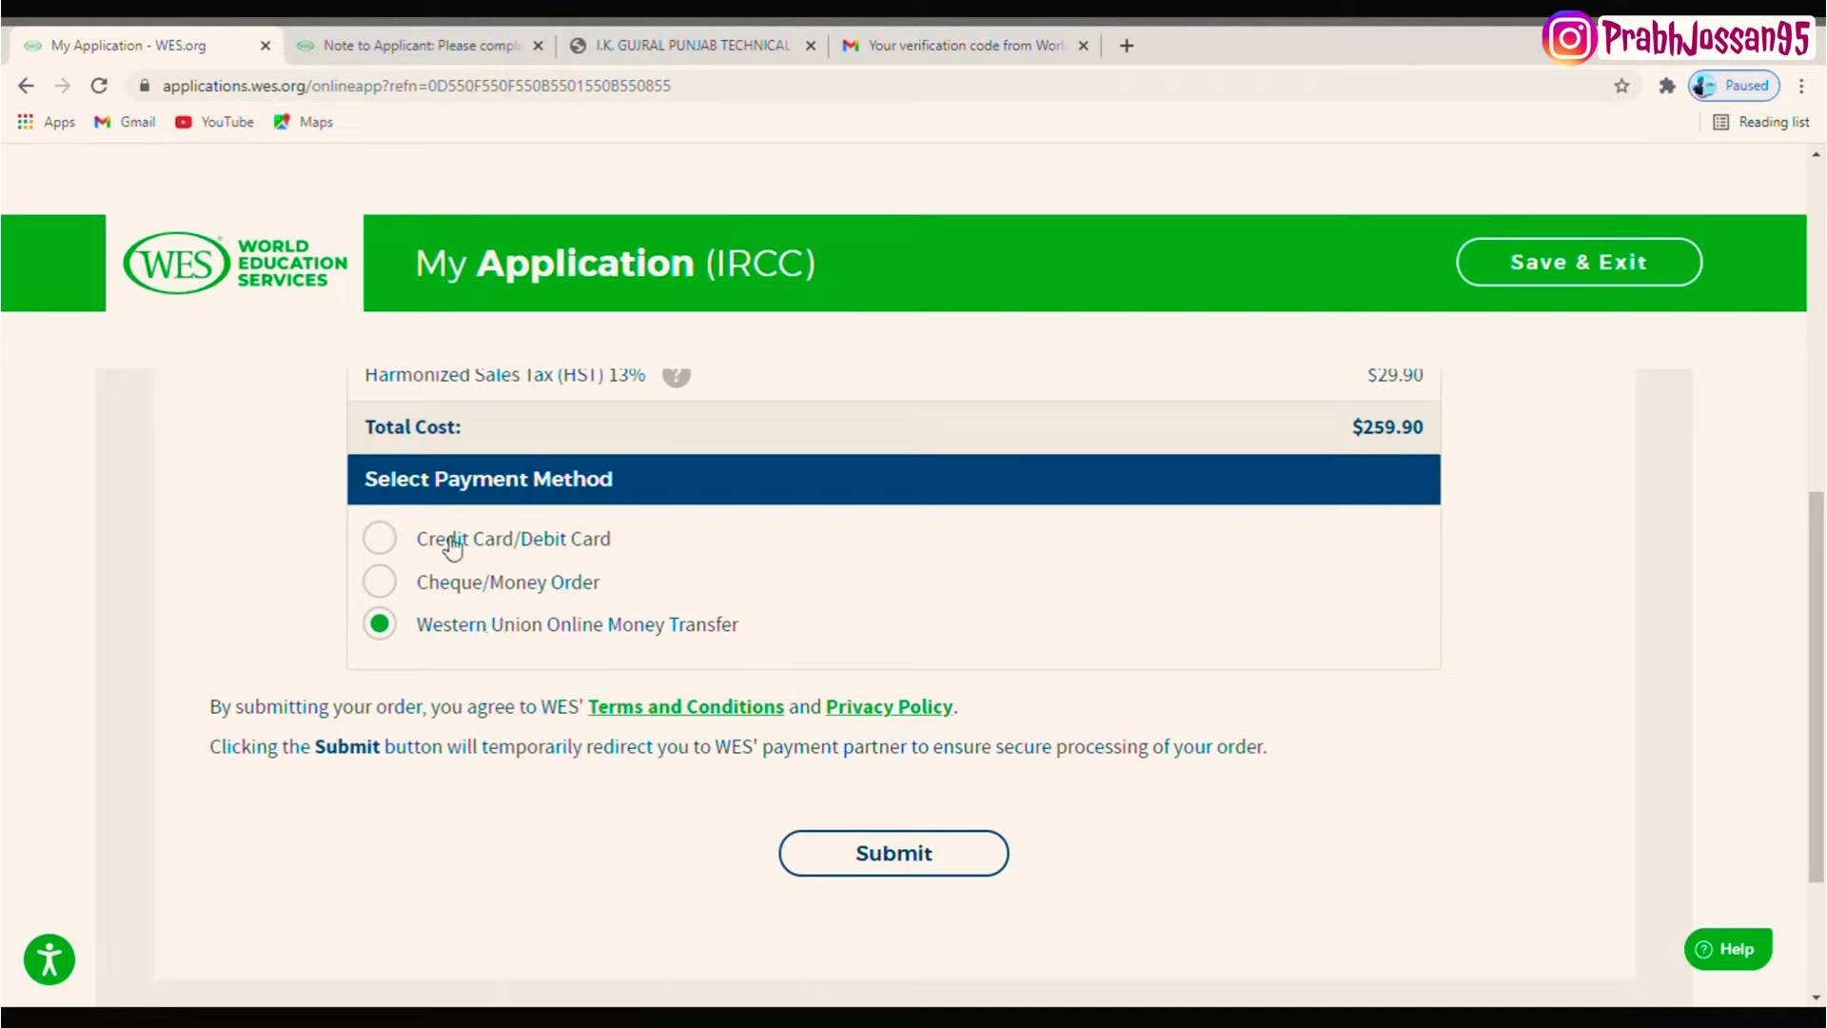
left_click(450, 545)
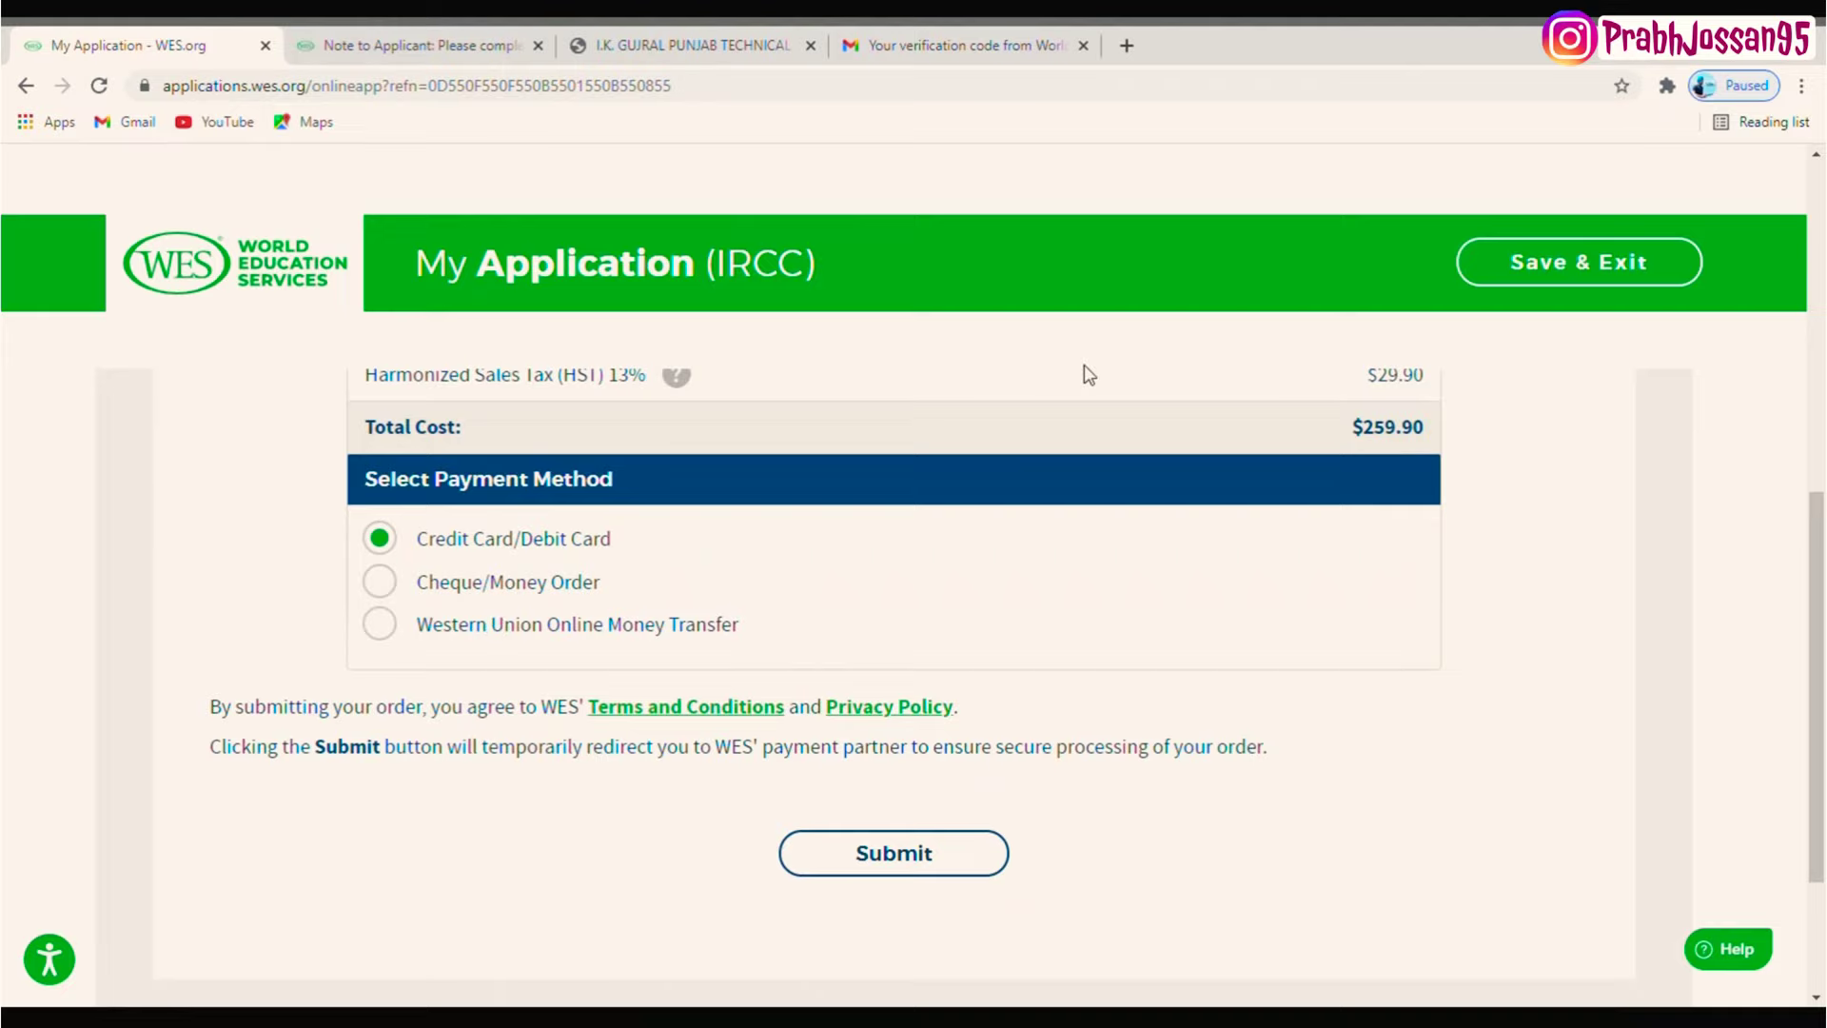